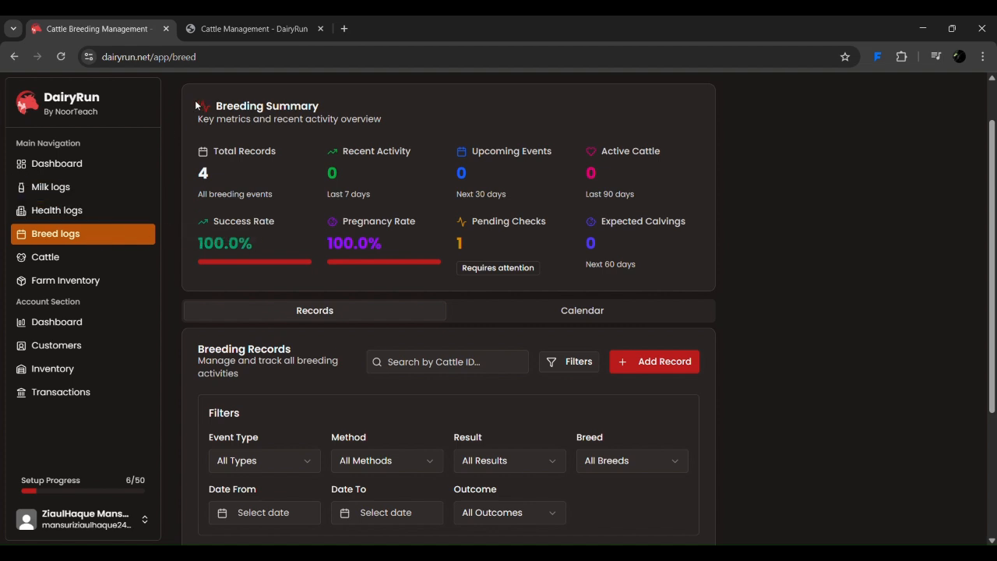
Examine the Breeding Summary overview, including the Total Records, Recent Activity, Upcoming Events and Active Cattle metrics
{"action": "left_click_drag", "start_coordinate": [196, 103], "coordinate": [315, 105]}
{"action": "left_click", "coordinate": [340, 106]}
{"action": "scroll", "coordinate": [381, 378], "scroll_direction": "down", "scroll_amount": 3}
{"action": "scroll", "coordinate": [378, 369], "scroll_direction": "up", "scroll_amount": 4}
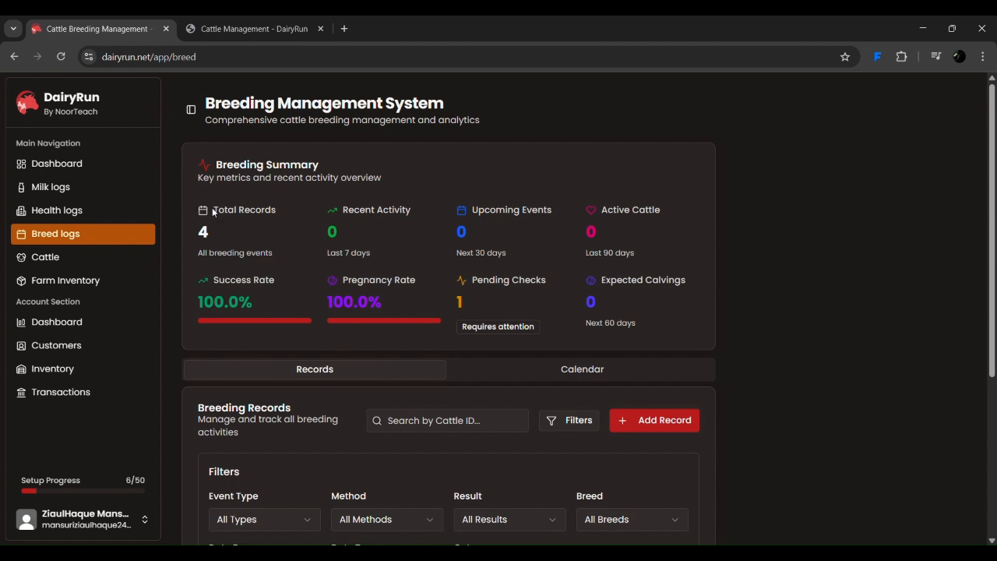
{"action": "left_click_drag", "start_coordinate": [212, 209], "coordinate": [281, 212]}
{"action": "scroll", "coordinate": [283, 207], "scroll_direction": "down", "scroll_amount": 4}
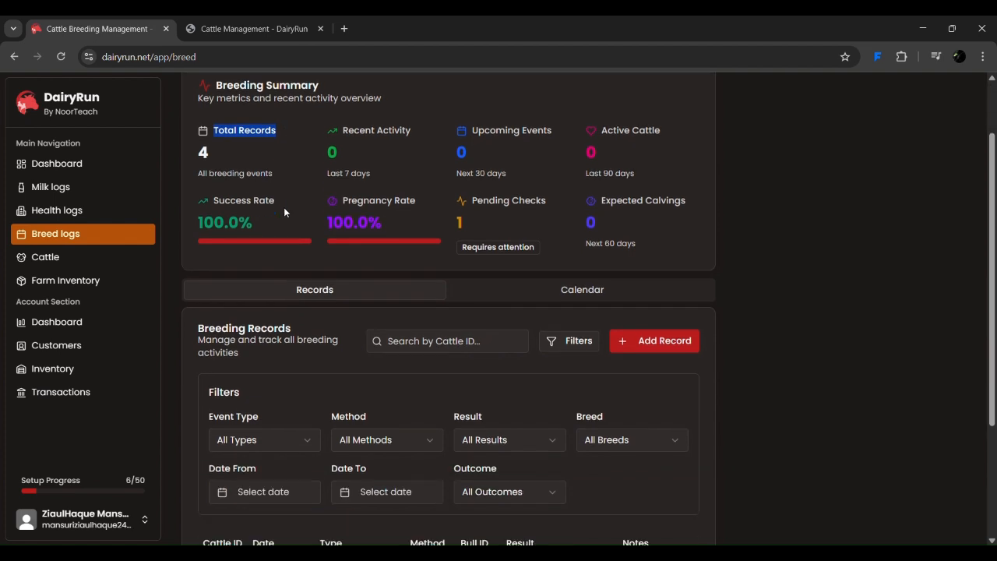
{"action": "scroll", "coordinate": [374, 445], "scroll_direction": "up", "scroll_amount": 4}
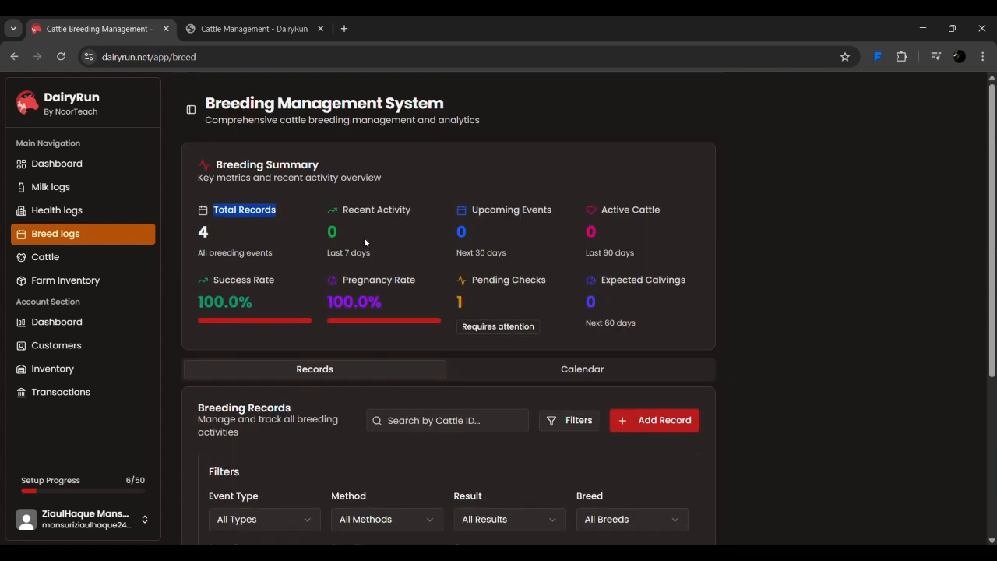
{"action": "left_click_drag", "start_coordinate": [342, 210], "coordinate": [414, 210]}
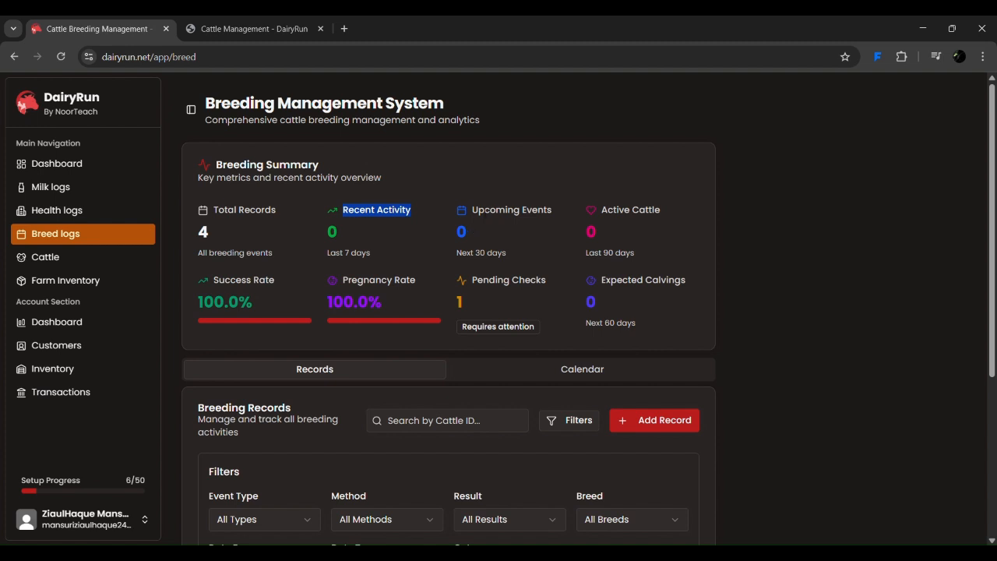
{"action": "left_click_drag", "start_coordinate": [478, 211], "coordinate": [553, 212]}
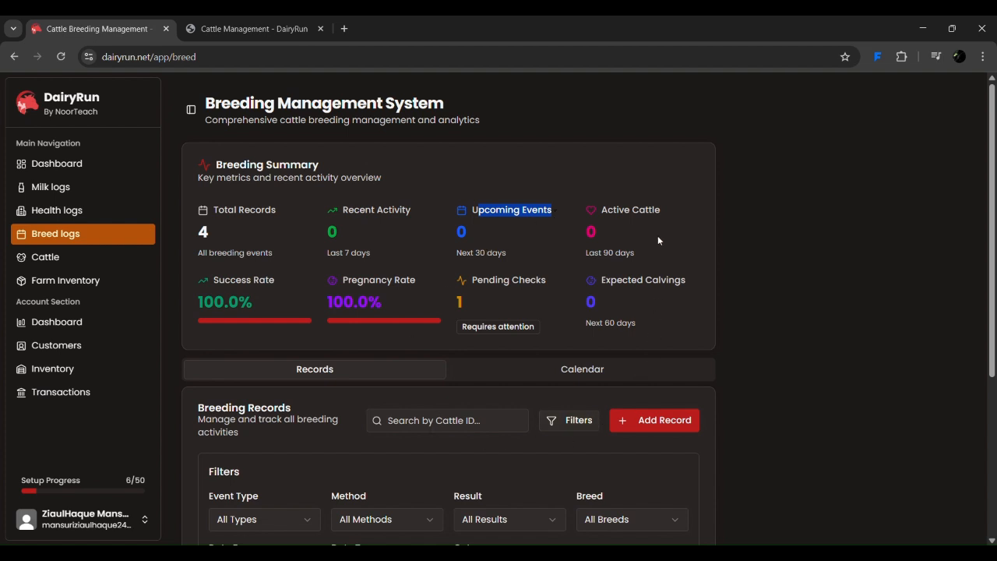
{"action": "left_click_drag", "start_coordinate": [608, 210], "coordinate": [659, 210]}
{"action": "scroll", "coordinate": [660, 211], "scroll_direction": "down", "scroll_amount": 1}
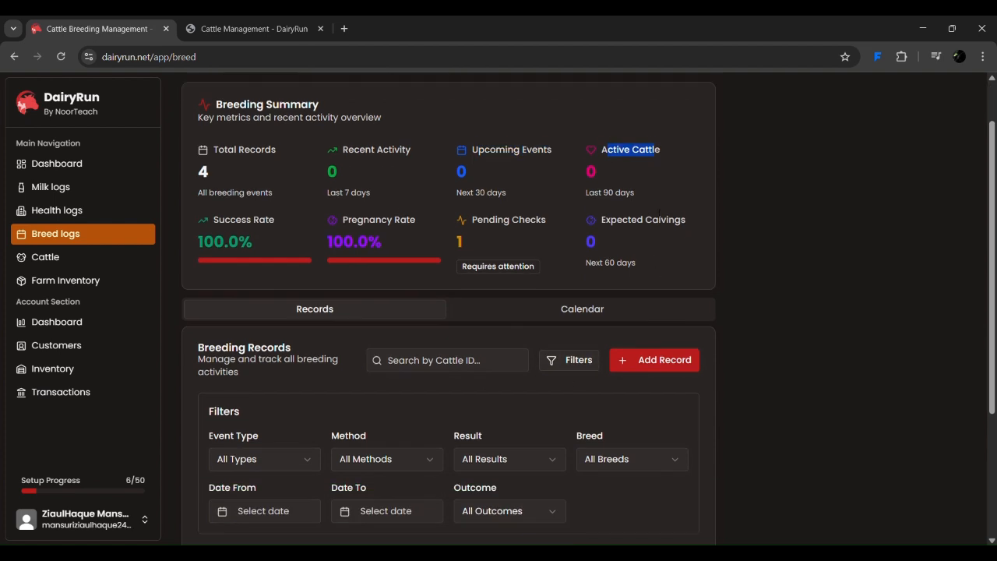
{"action": "scroll", "coordinate": [654, 213], "scroll_direction": "down", "scroll_amount": 1}
{"action": "scroll", "coordinate": [654, 212], "scroll_direction": "up", "scroll_amount": 1}
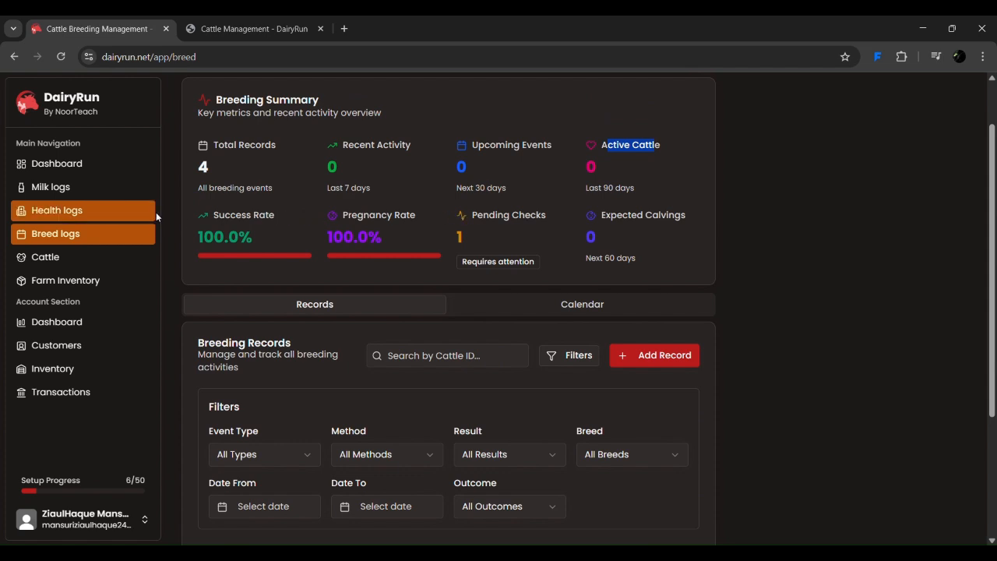
Examine the Success Rate, Pregnancy Rate, Pending Checks and Expected Calvings metrics, including the period Expected Calvings covers
{"action": "left_click_drag", "start_coordinate": [214, 215], "coordinate": [279, 221]}
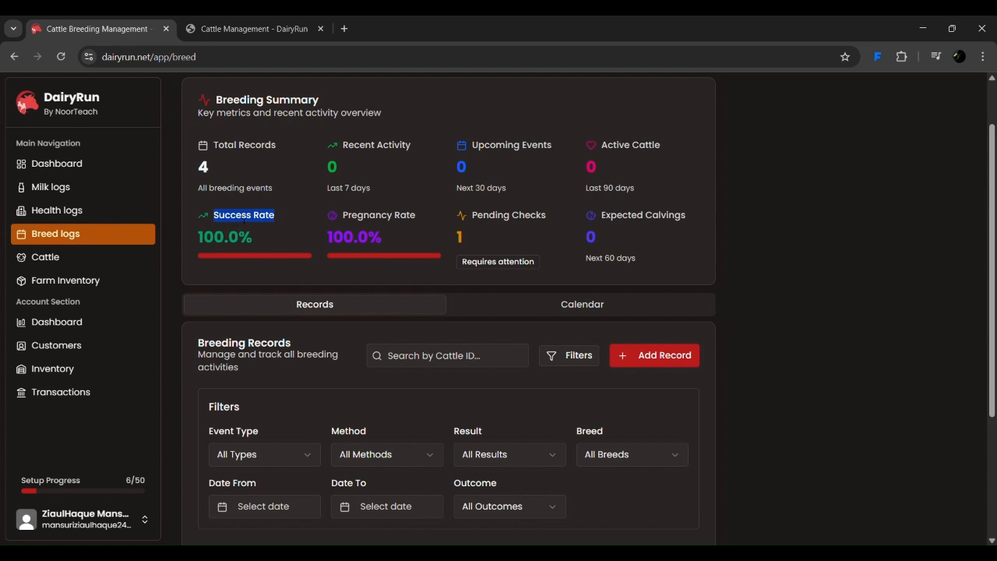
{"action": "left_click_drag", "start_coordinate": [352, 217], "coordinate": [422, 212]}
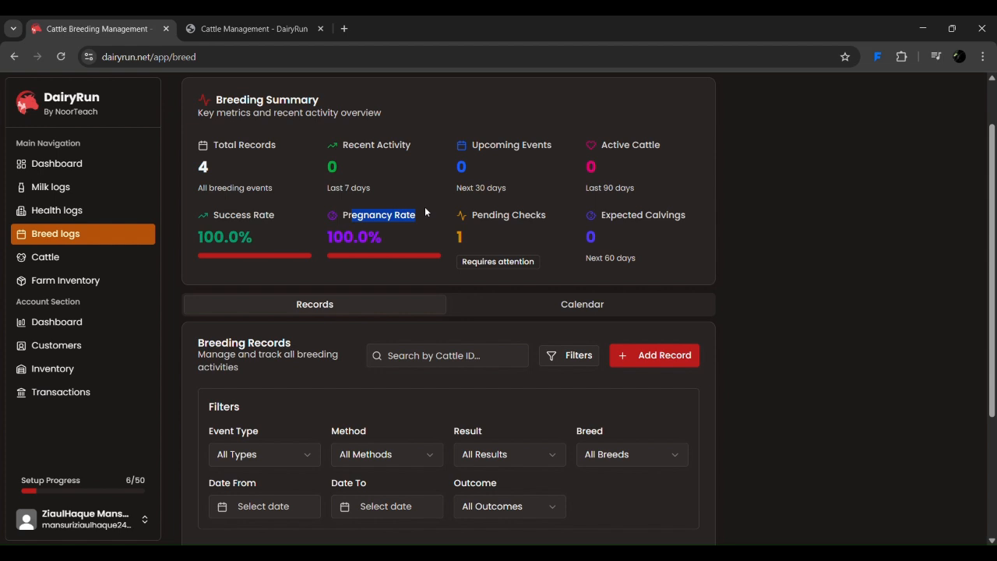
{"action": "left_click", "coordinate": [426, 208]}
{"action": "left_click_drag", "start_coordinate": [469, 216], "coordinate": [548, 218]}
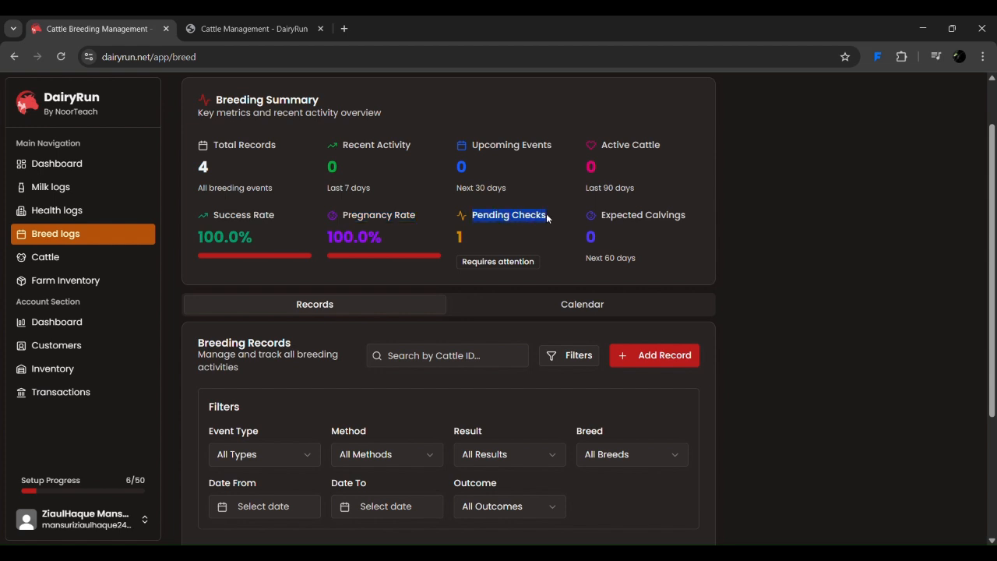
{"action": "scroll", "coordinate": [538, 265], "scroll_direction": "down", "scroll_amount": 3}
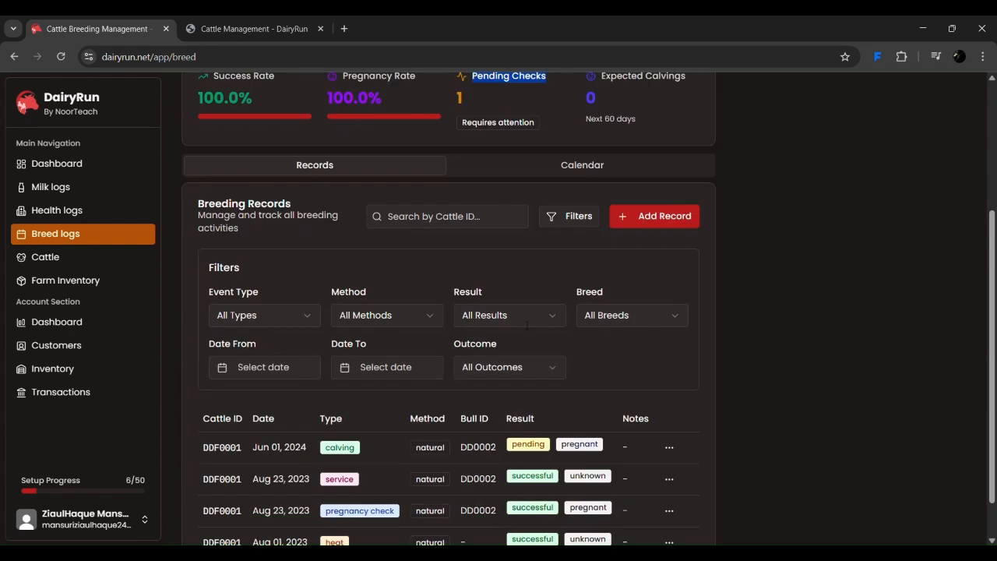
{"action": "scroll", "coordinate": [560, 431], "scroll_direction": "up", "scroll_amount": 2}
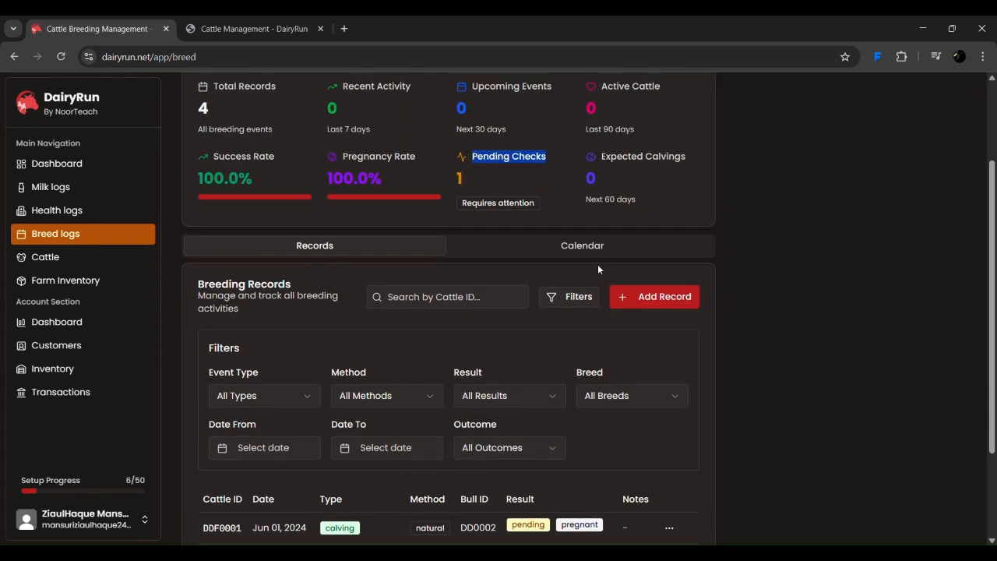
{"action": "left_click_drag", "start_coordinate": [600, 156], "coordinate": [693, 154]}
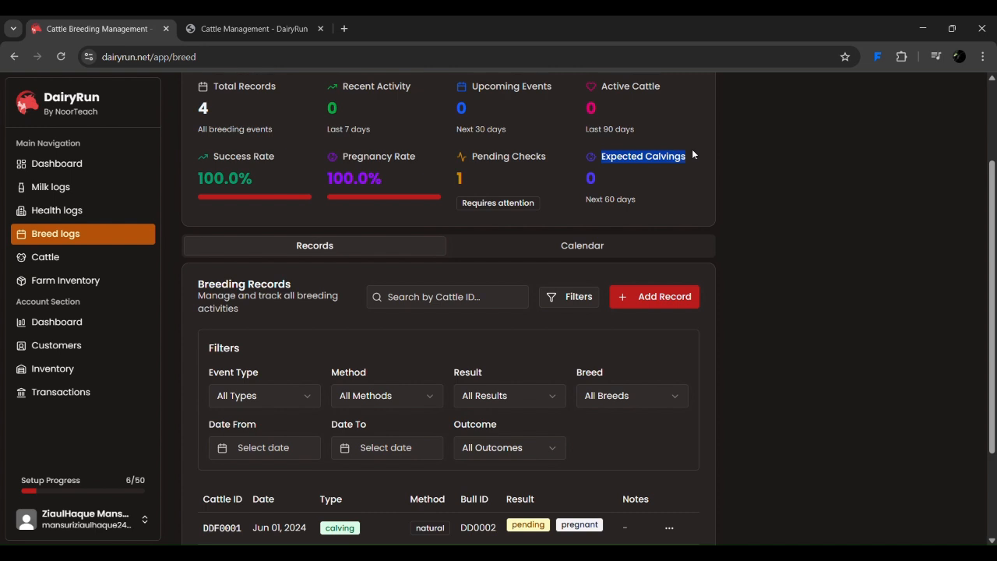
{"action": "left_click_drag", "start_coordinate": [585, 200], "coordinate": [616, 200]}
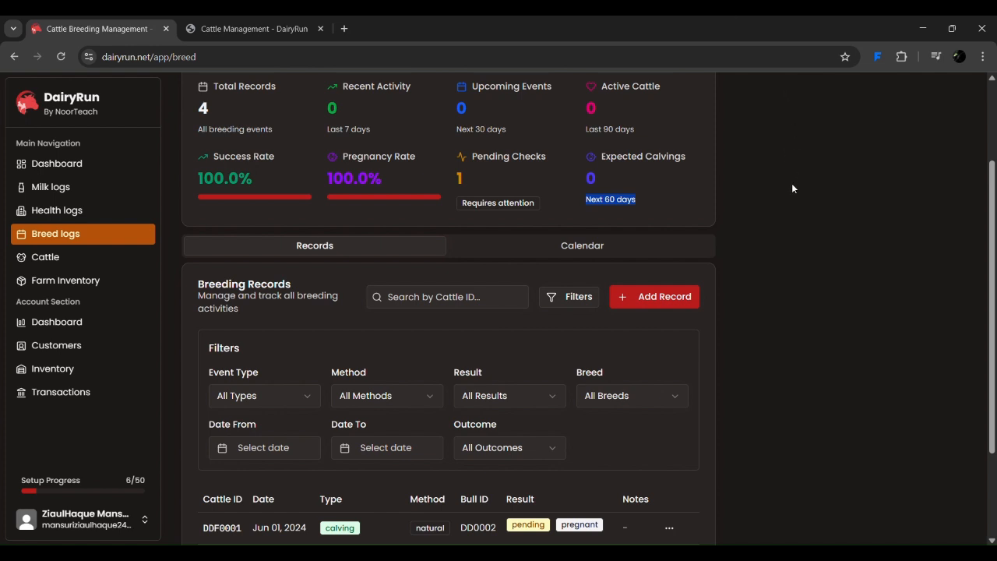
Review the Breeding Records section and its cattle ID search, hiding the filters and showing them again
{"action": "scroll", "coordinate": [792, 189], "scroll_direction": "down", "scroll_amount": 2}
{"action": "left_click_drag", "start_coordinate": [198, 154], "coordinate": [311, 174]}
{"action": "left_click", "coordinate": [420, 178]}
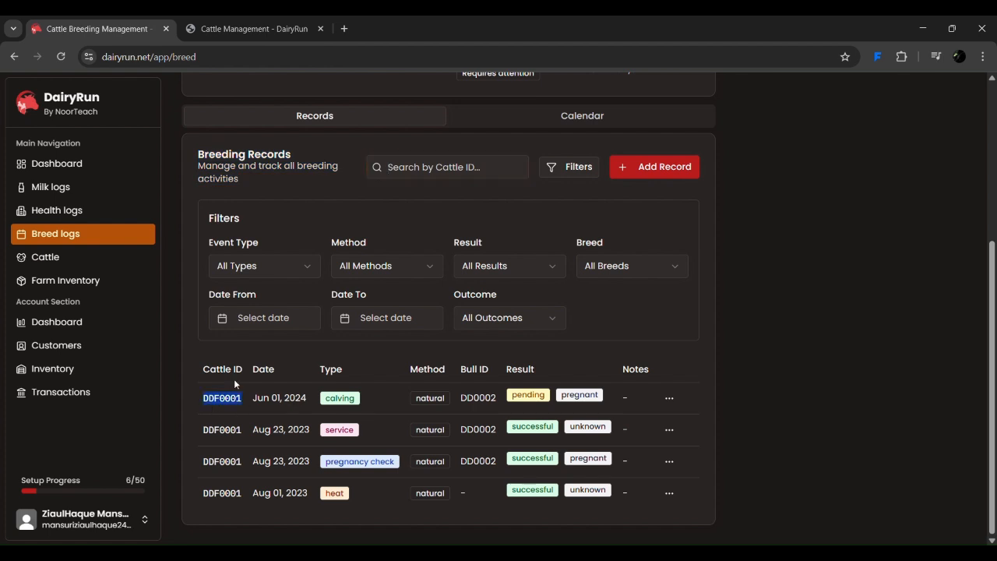
{"action": "left_click", "coordinate": [436, 167]}
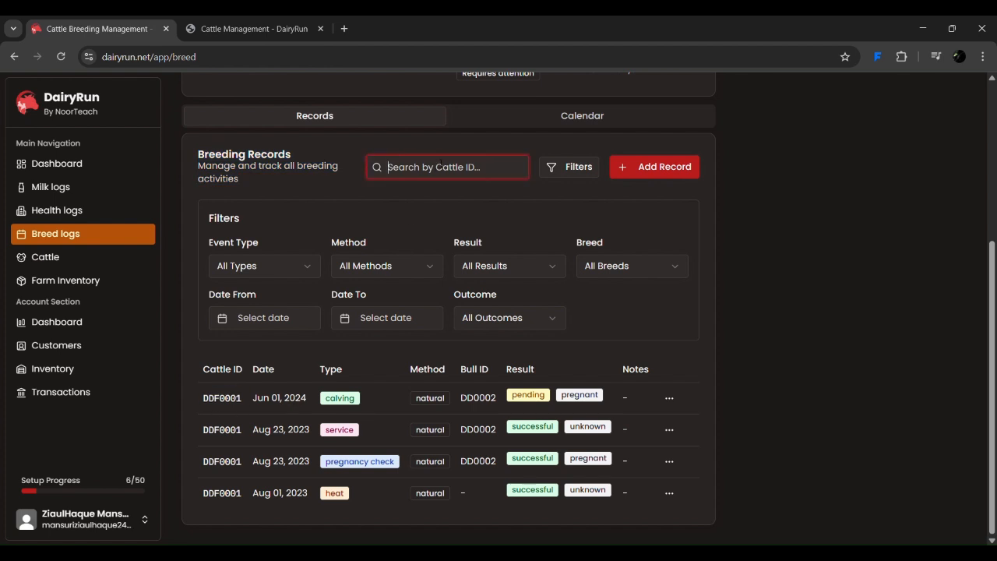
{"action": "left_click", "coordinate": [576, 169]}
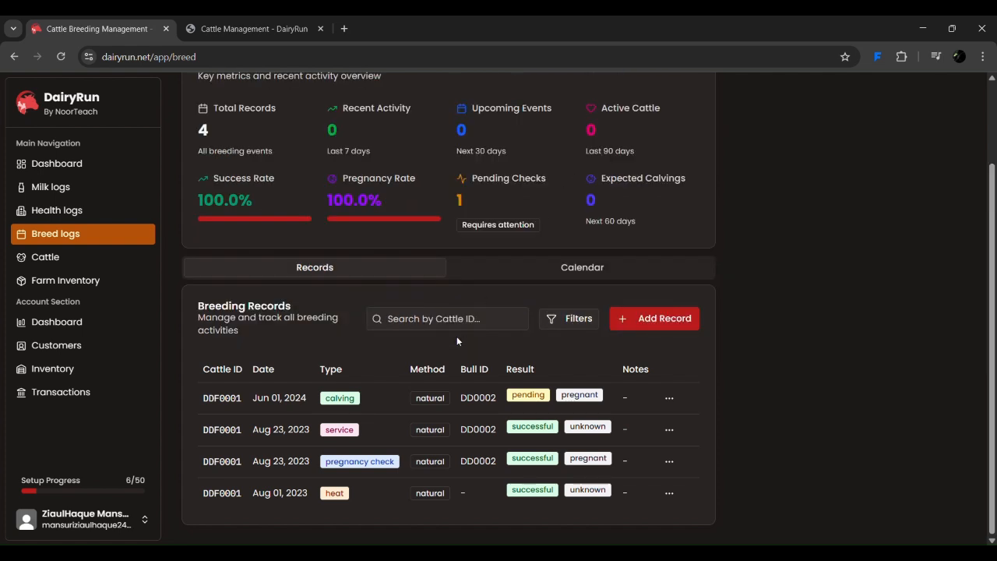
{"action": "left_click", "coordinate": [552, 320]}
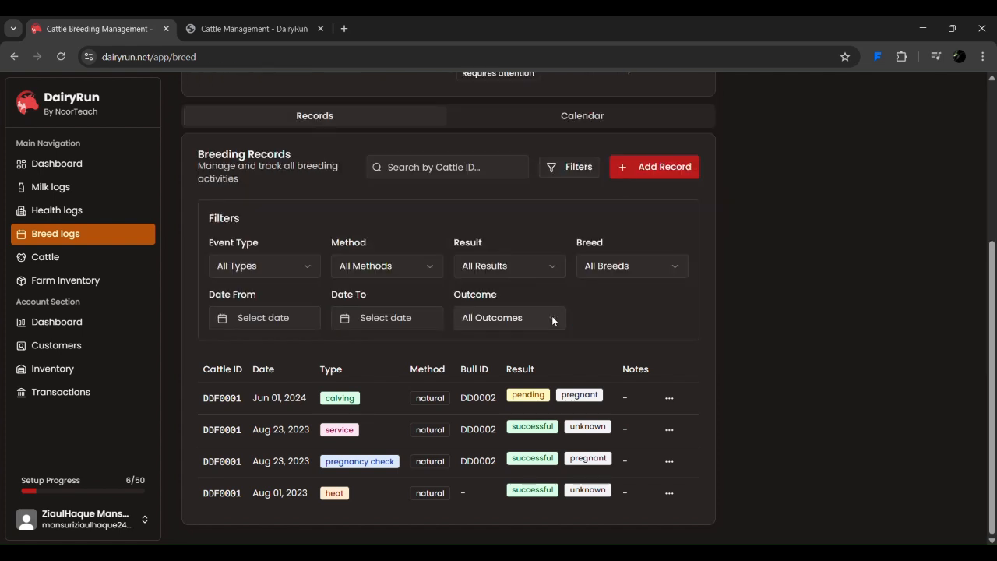
Review the available options of the Event Type, Method, Result and Breed filters without choosing any
{"action": "left_click", "coordinate": [237, 266]}
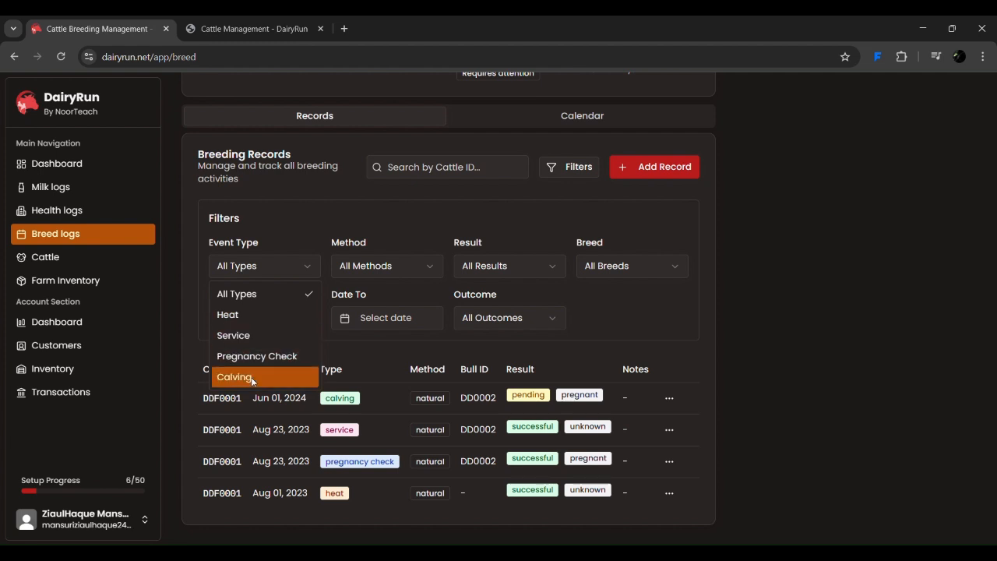
{"action": "left_click", "coordinate": [403, 263]}
{"action": "left_click", "coordinate": [403, 265]}
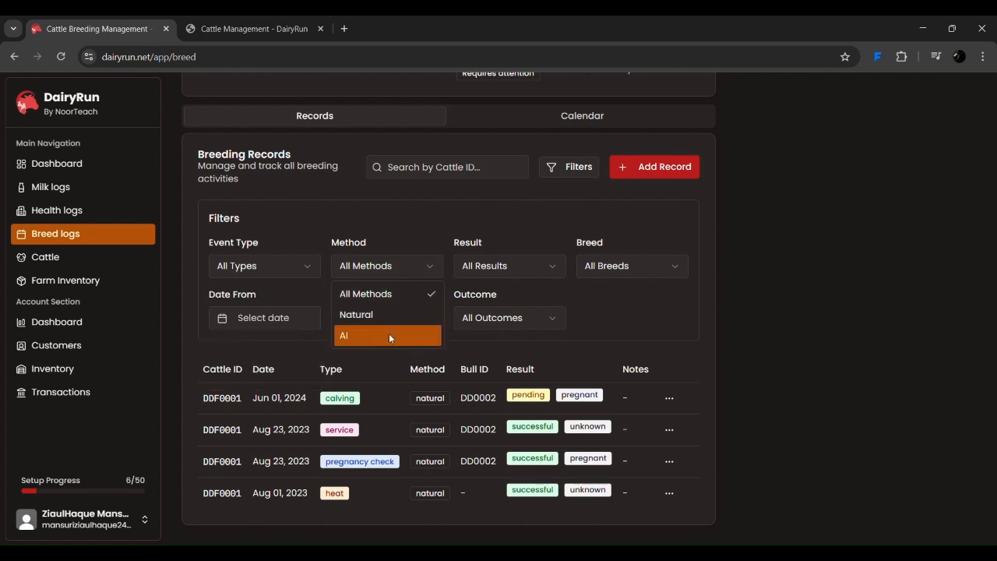
{"action": "left_click", "coordinate": [518, 265]}
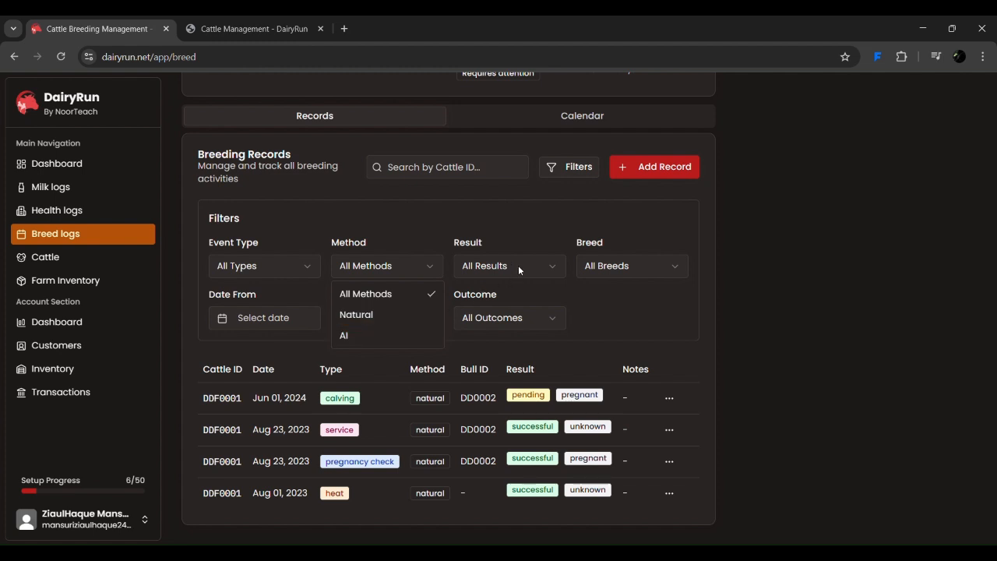
{"action": "left_click", "coordinate": [517, 265]}
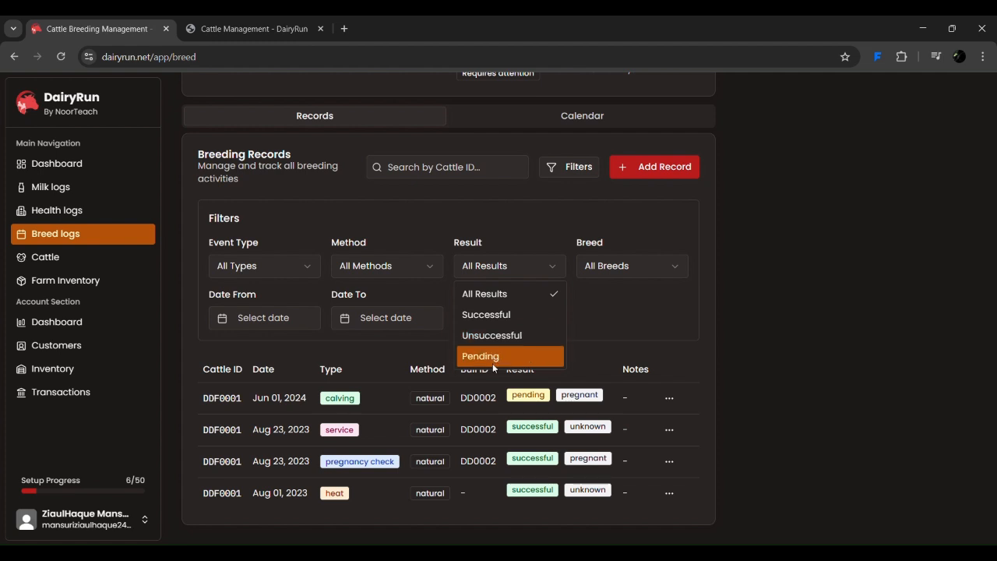
{"action": "left_click", "coordinate": [647, 309]}
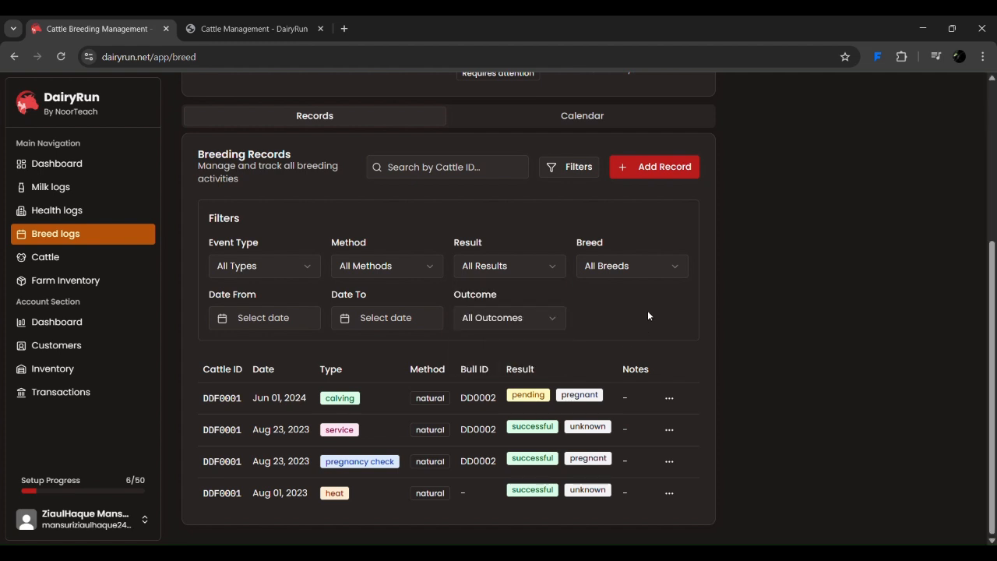
{"action": "left_click", "coordinate": [643, 263]}
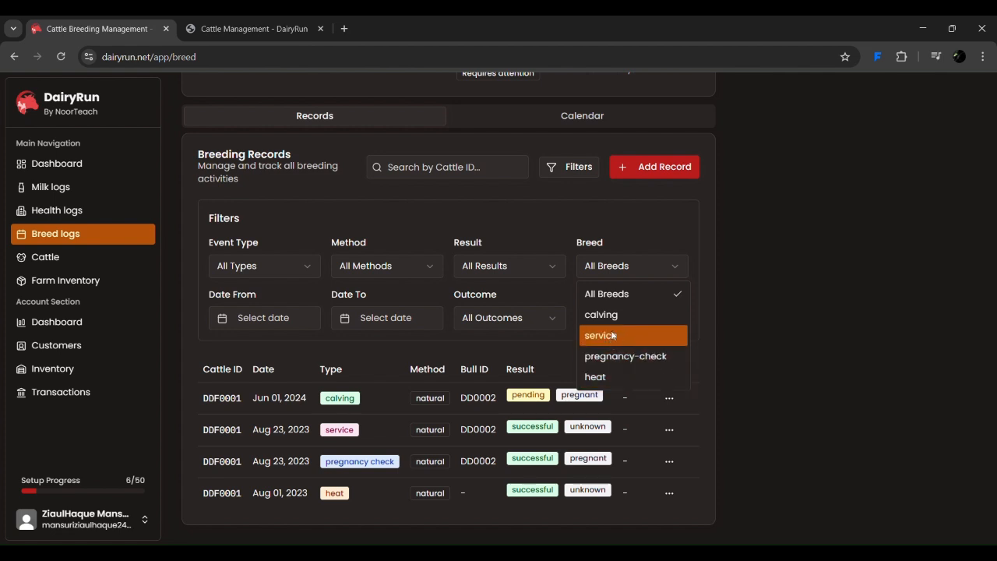
{"action": "left_click", "coordinate": [594, 211]}
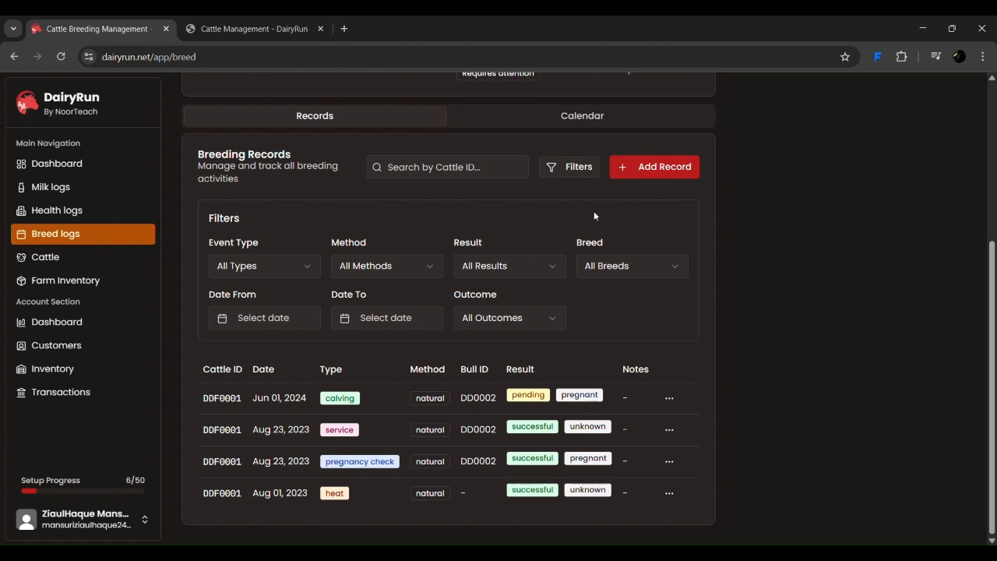
Filter the breeding records to August 4, 2025 through September 21, 2025 with the outcome Pregnant
{"action": "left_click", "coordinate": [289, 318]}
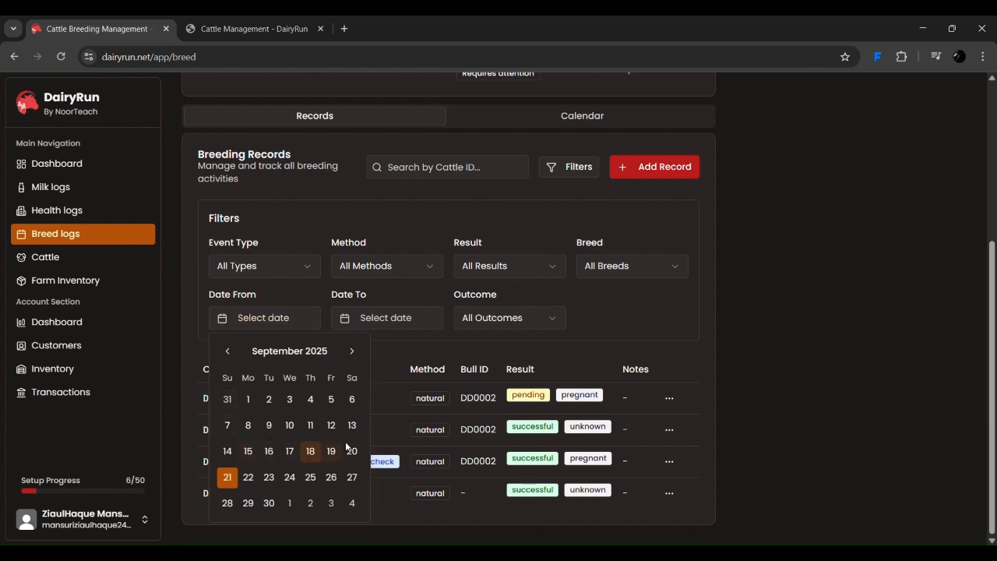
{"action": "left_click", "coordinate": [227, 351]}
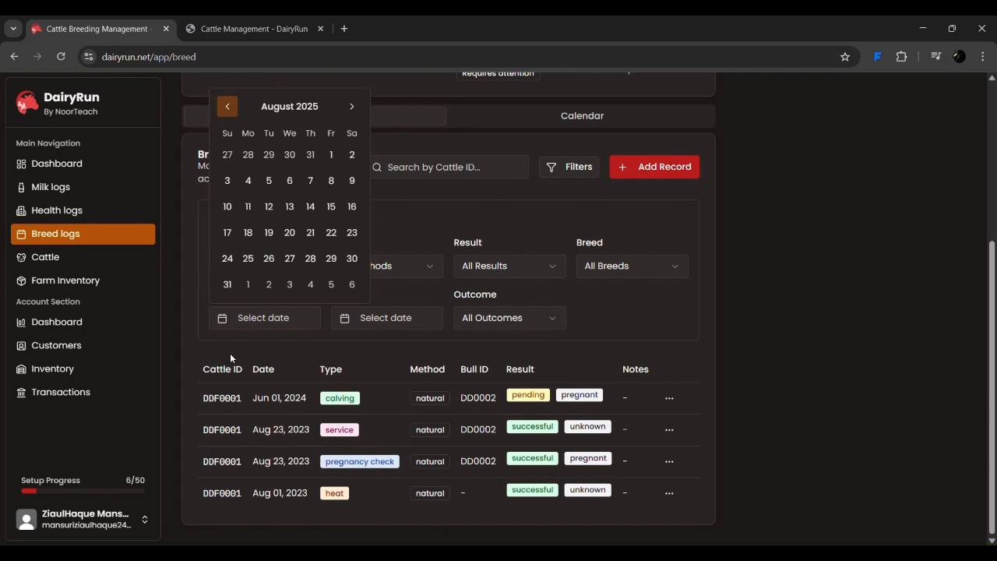
{"action": "left_click", "coordinate": [249, 181]}
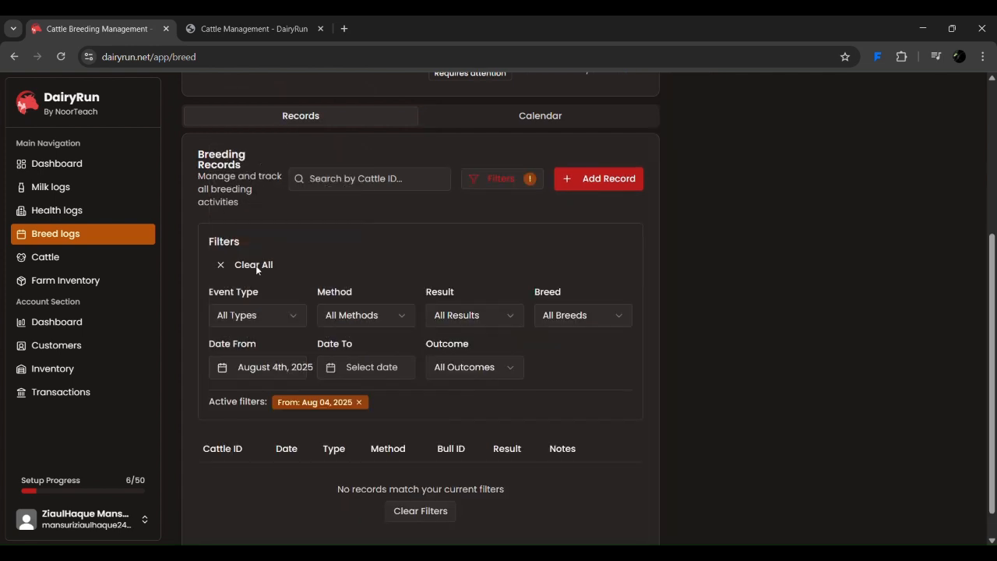
{"action": "left_click", "coordinate": [397, 371]}
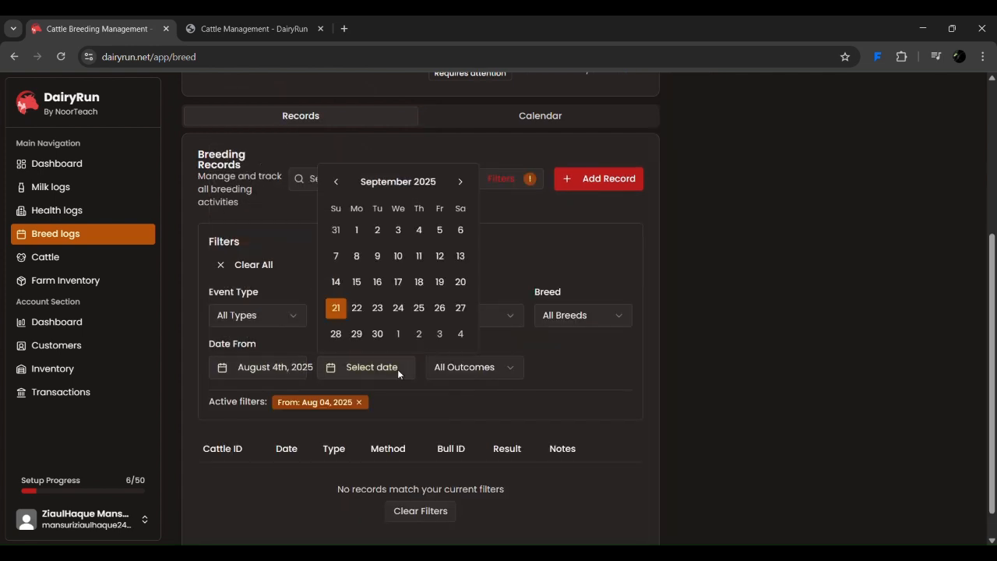
{"action": "left_click", "coordinate": [340, 310]}
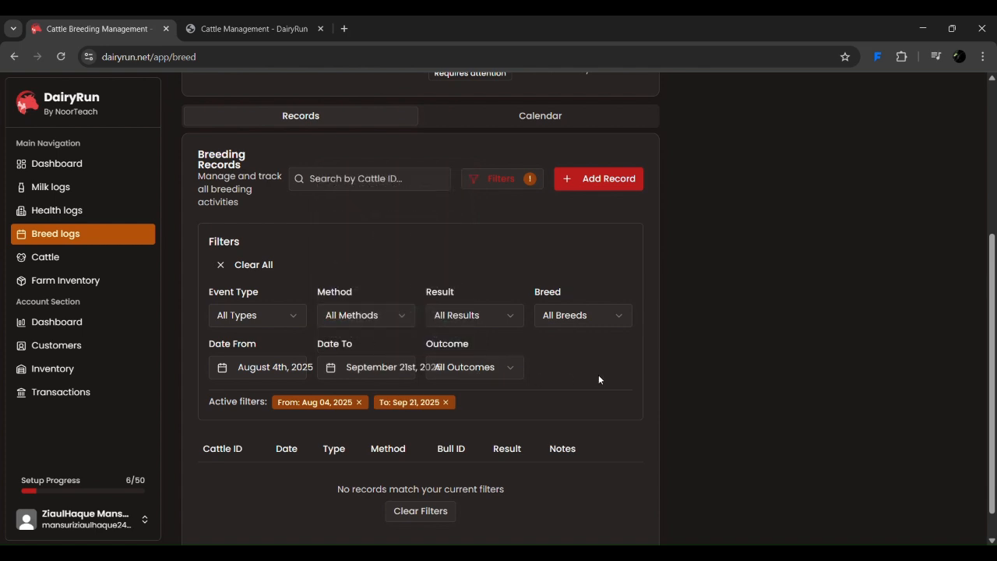
{"action": "left_click", "coordinate": [499, 366]}
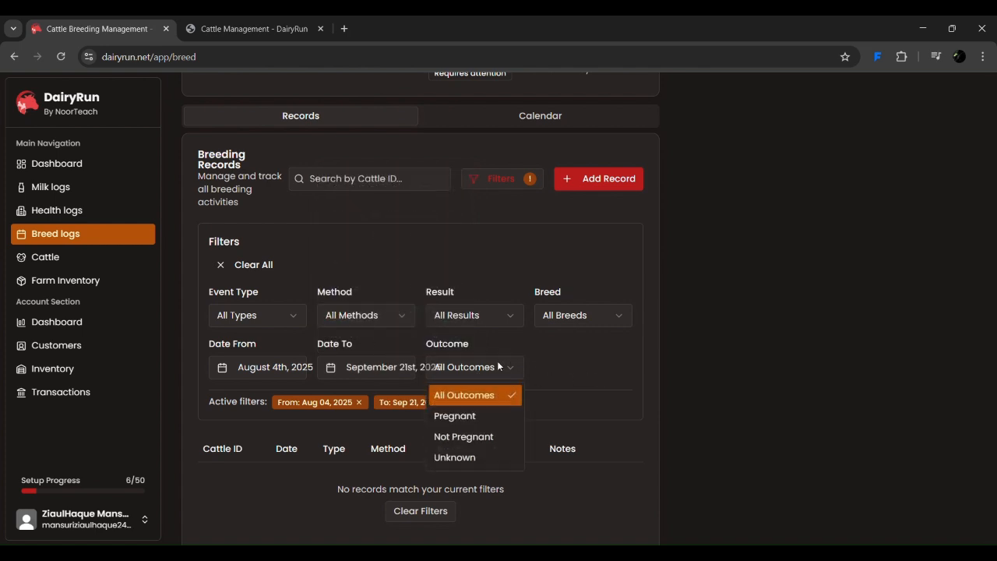
{"action": "left_click", "coordinate": [489, 417]}
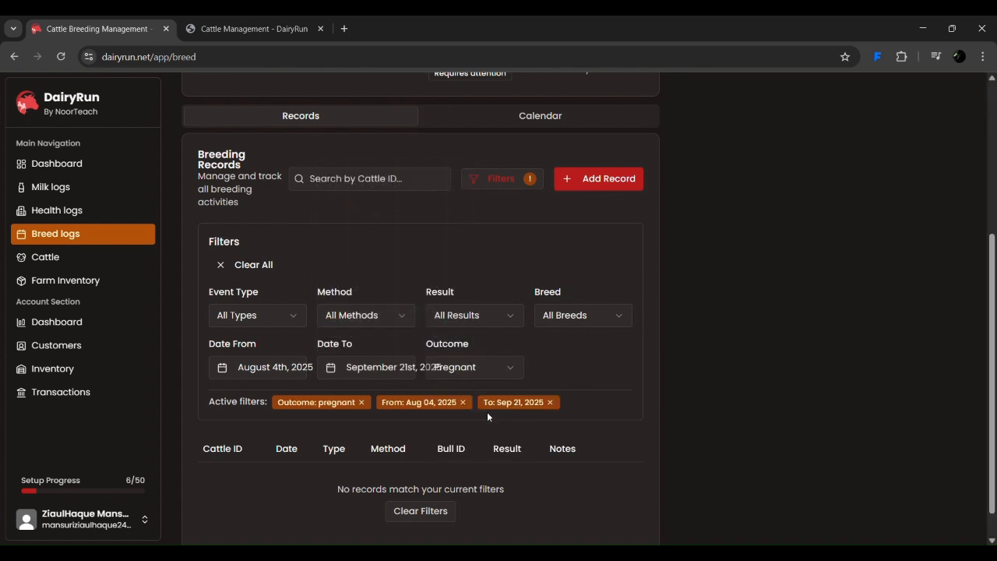
{"action": "left_click", "coordinate": [295, 370]}
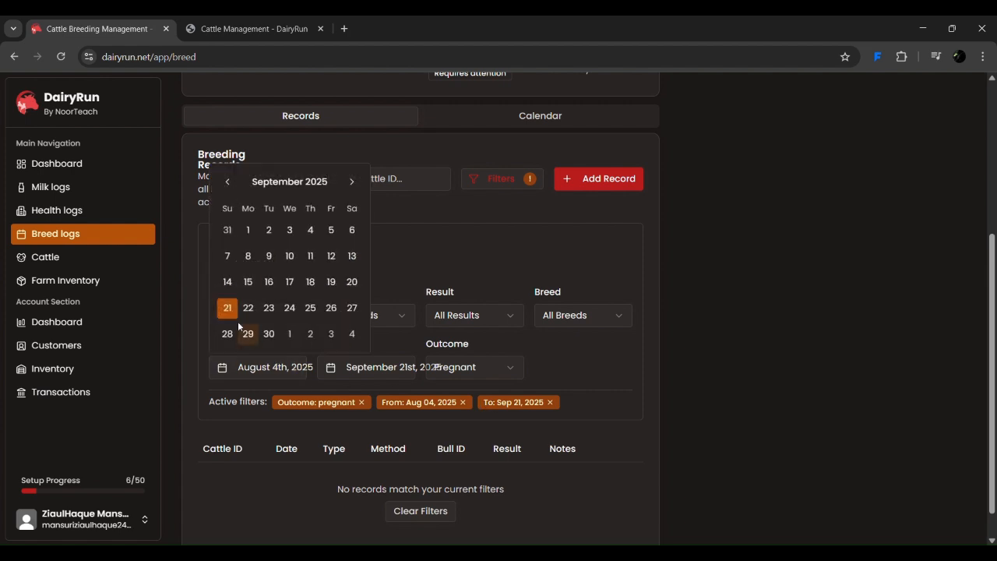
{"action": "left_click", "coordinate": [227, 182]}
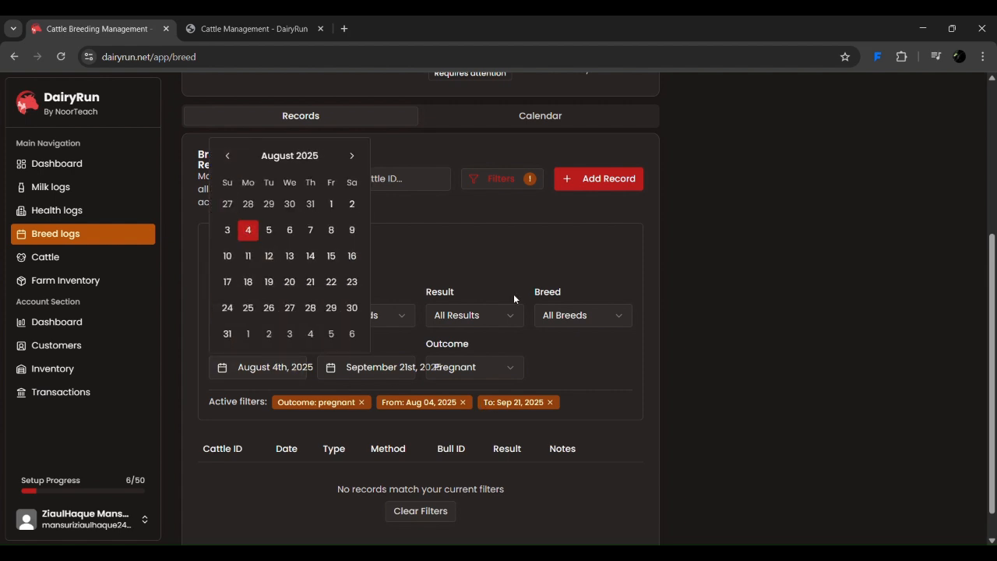
{"action": "left_click", "coordinate": [604, 267]}
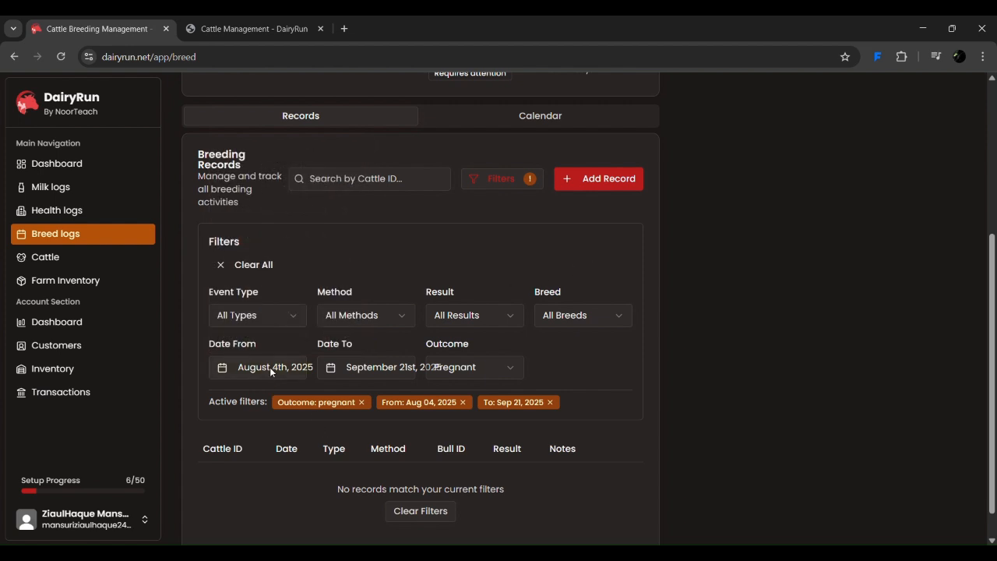
Set the Date To filter of the breeding records to September 15, 2025
{"action": "left_click", "coordinate": [359, 371]}
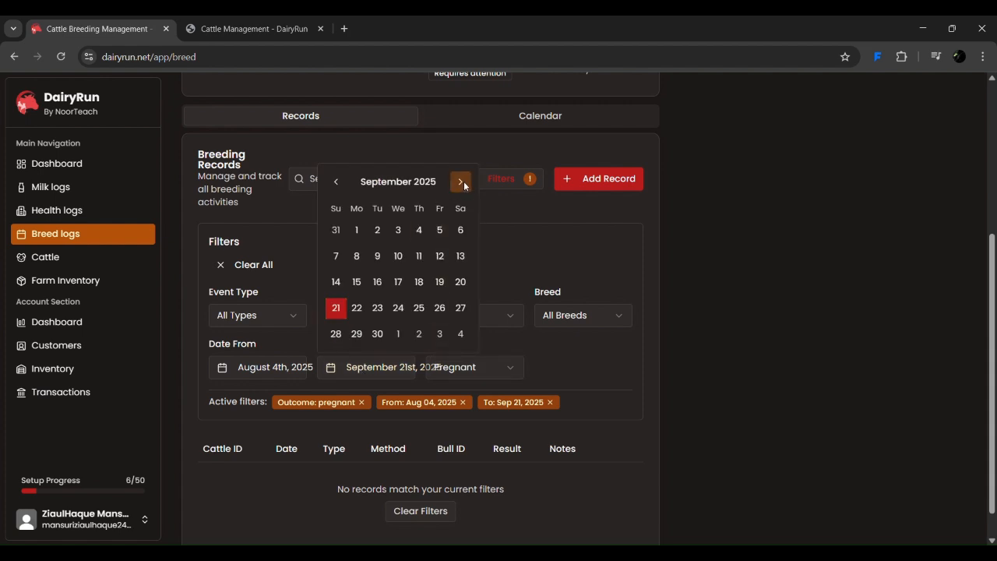
{"action": "left_click", "coordinate": [361, 282]}
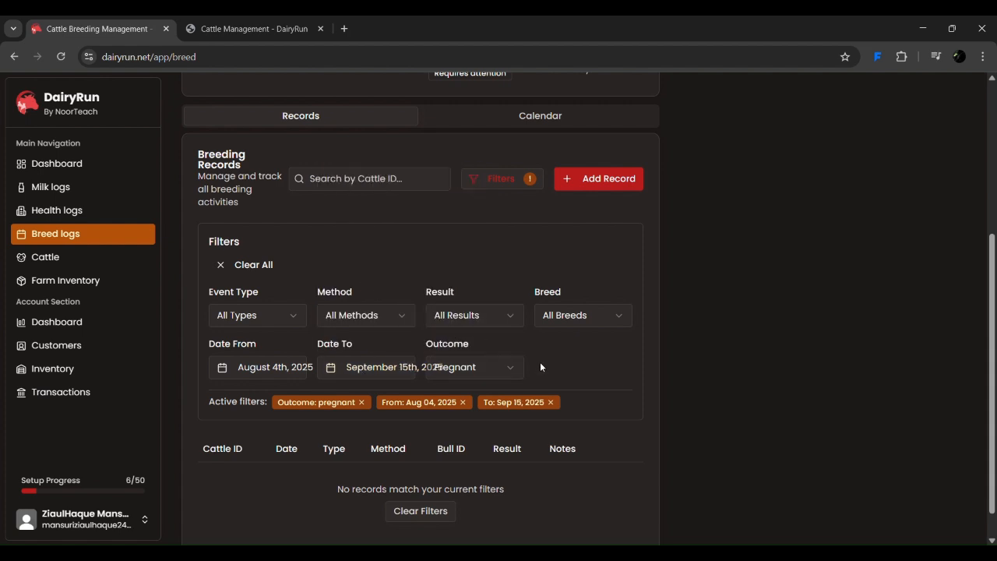
Reset the Outcome filter to All Outcomes and clear all remaining breeding record filters
{"action": "left_click", "coordinate": [517, 365]}
{"action": "left_click", "coordinate": [502, 392]}
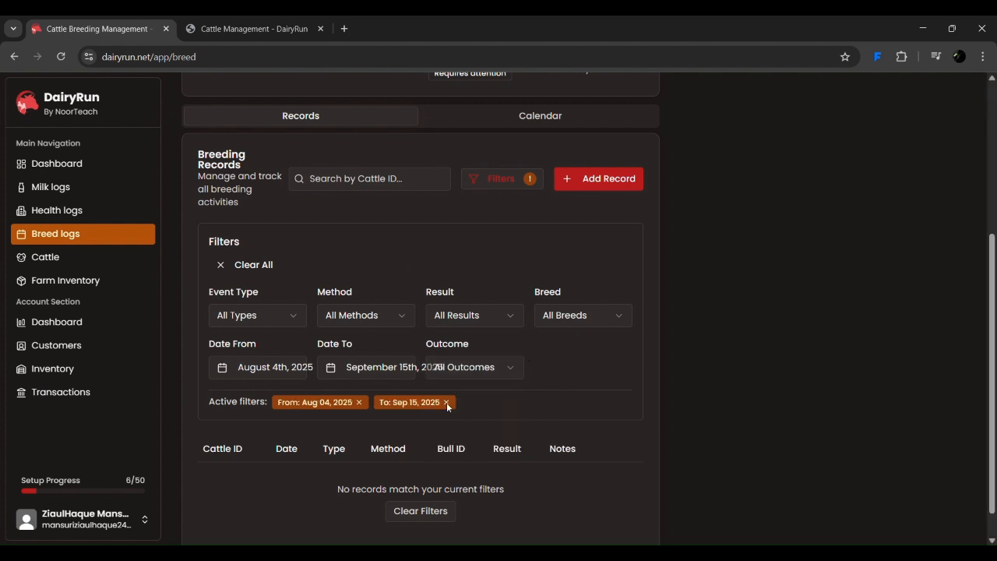
{"action": "left_click", "coordinate": [217, 267]}
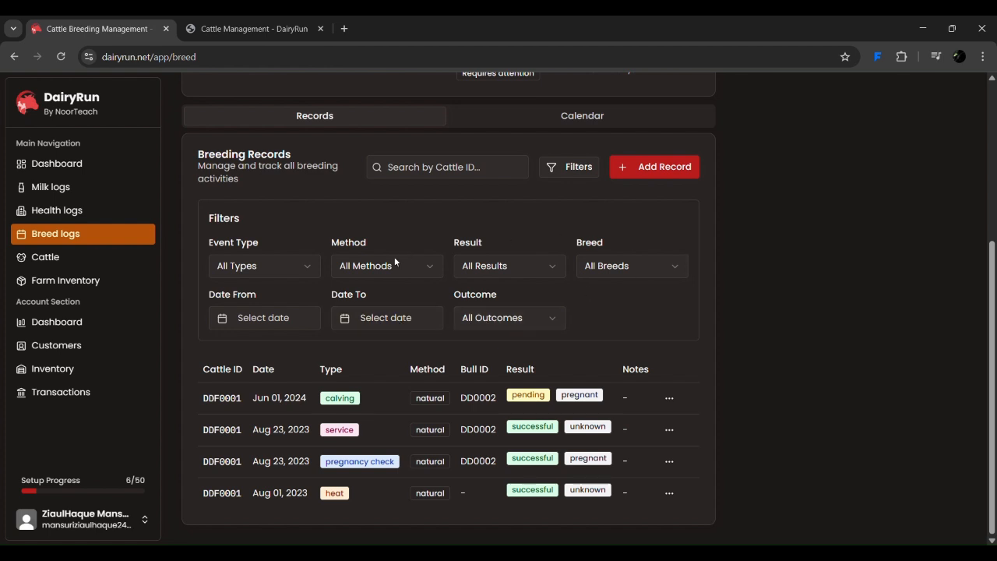
Open the Breeding Calendar, look one month ahead at October 2025, and browse the months back to November 2024
{"action": "left_click", "coordinate": [589, 118]}
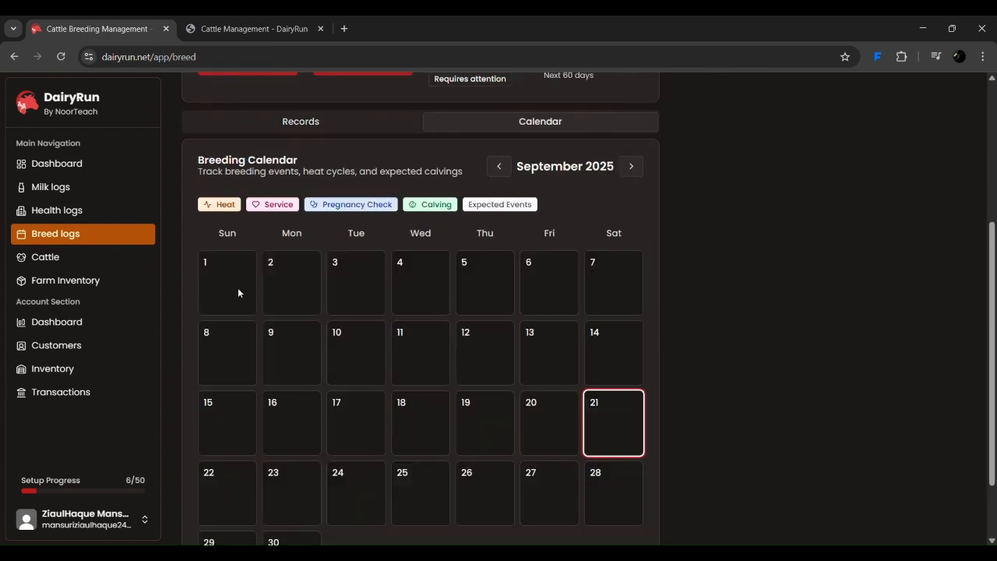
{"action": "left_click", "coordinate": [631, 166]}
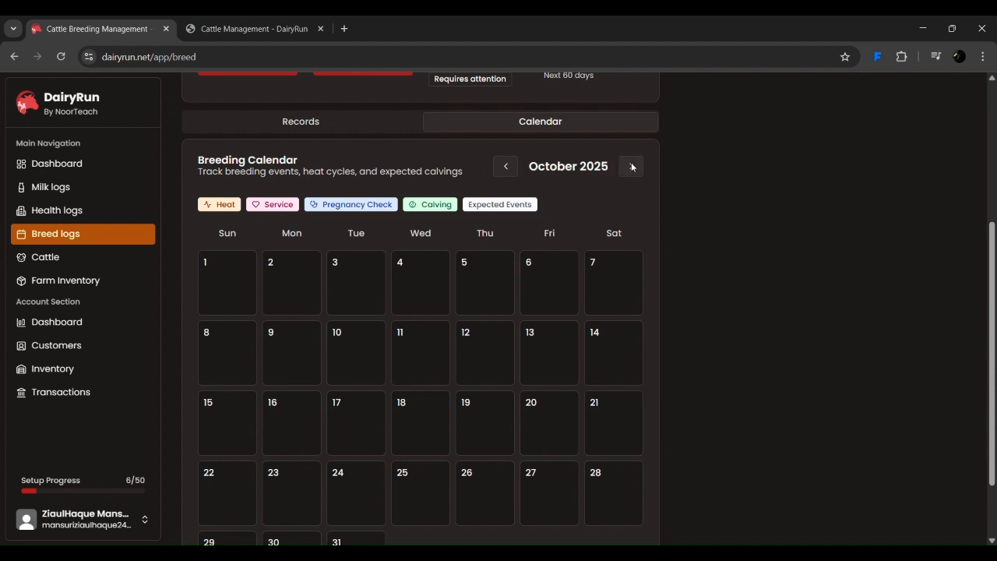
{"action": "left_click", "coordinate": [505, 167]}
{"action": "left_click", "coordinate": [506, 167]}
{"action": "left_click", "coordinate": [505, 167]}
{"action": "left_click", "coordinate": [505, 167]}
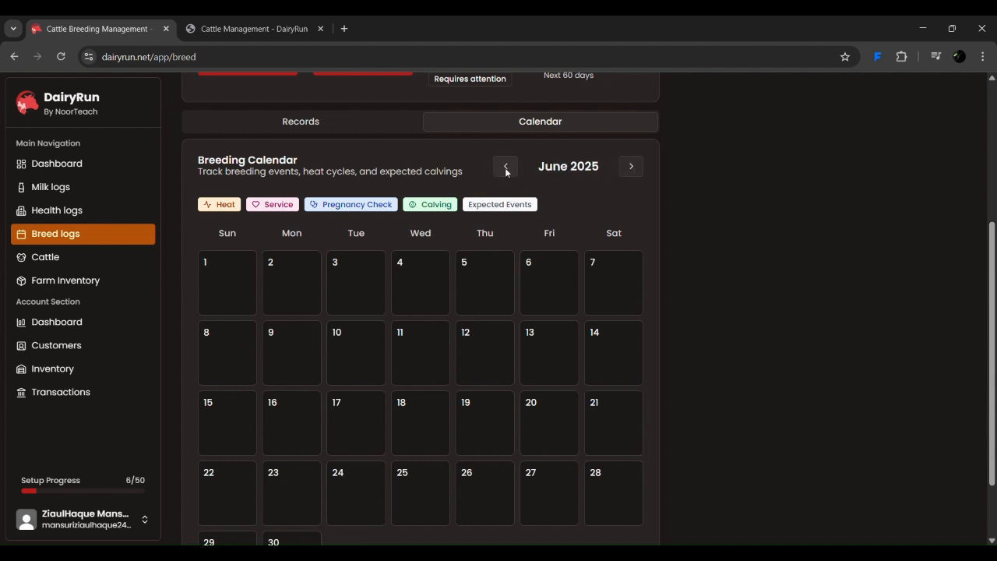
{"action": "left_click", "coordinate": [506, 167]}
{"action": "left_click", "coordinate": [505, 167]}
{"action": "left_click", "coordinate": [506, 166]}
{"action": "left_click", "coordinate": [505, 166]}
{"action": "left_click", "coordinate": [504, 167]}
{"action": "left_click", "coordinate": [504, 167]}
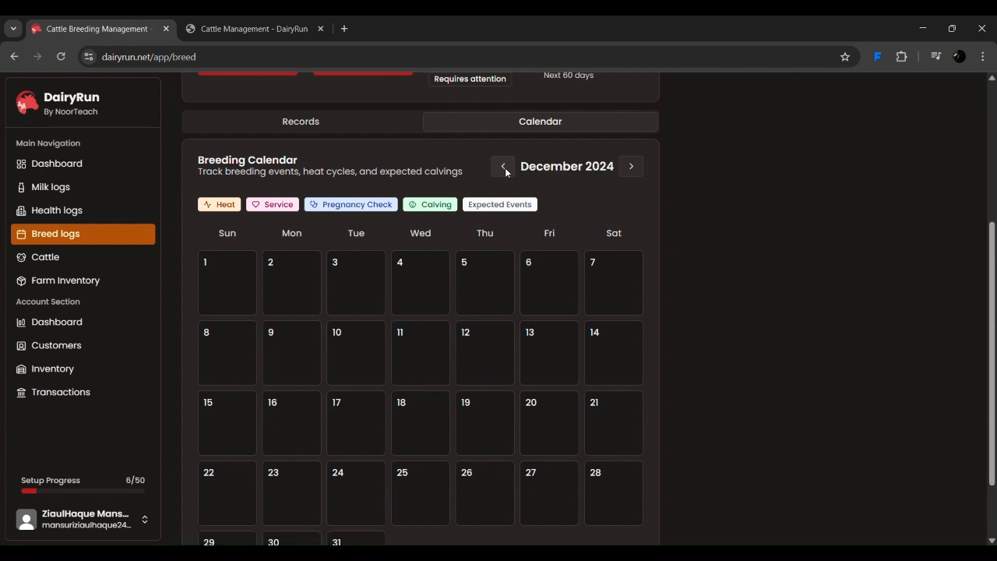
{"action": "left_click", "coordinate": [503, 166]}
{"action": "scroll", "coordinate": [533, 283], "scroll_direction": "down", "scroll_amount": 1}
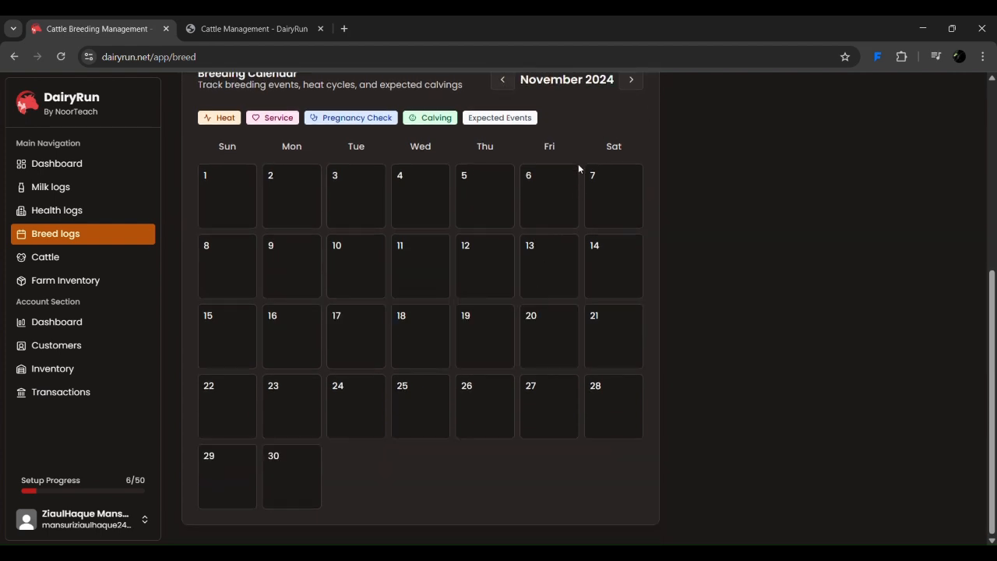
Highlight the Breeding Calendar's description and browse the calendar months forward to April 2026
{"action": "scroll", "coordinate": [580, 167], "scroll_direction": "up", "scroll_amount": 1}
{"action": "left_click_drag", "start_coordinate": [205, 156], "coordinate": [585, 160]}
{"action": "left_click", "coordinate": [632, 144]}
{"action": "triple_click", "coordinate": [632, 144]}
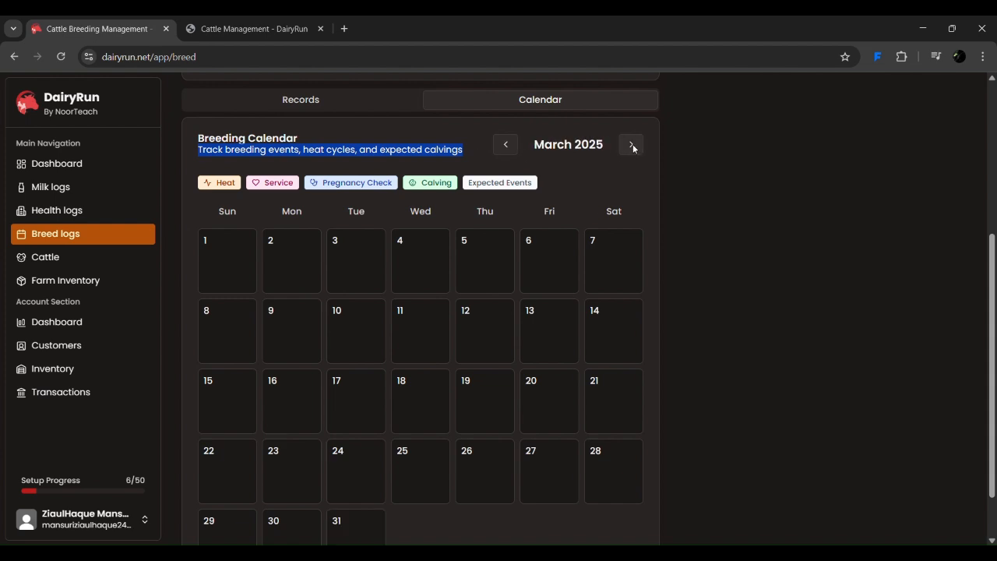
{"action": "triple_click", "coordinate": [632, 145]}
{"action": "triple_click", "coordinate": [632, 144]}
{"action": "left_click", "coordinate": [632, 144]}
{"action": "left_click", "coordinate": [633, 145]}
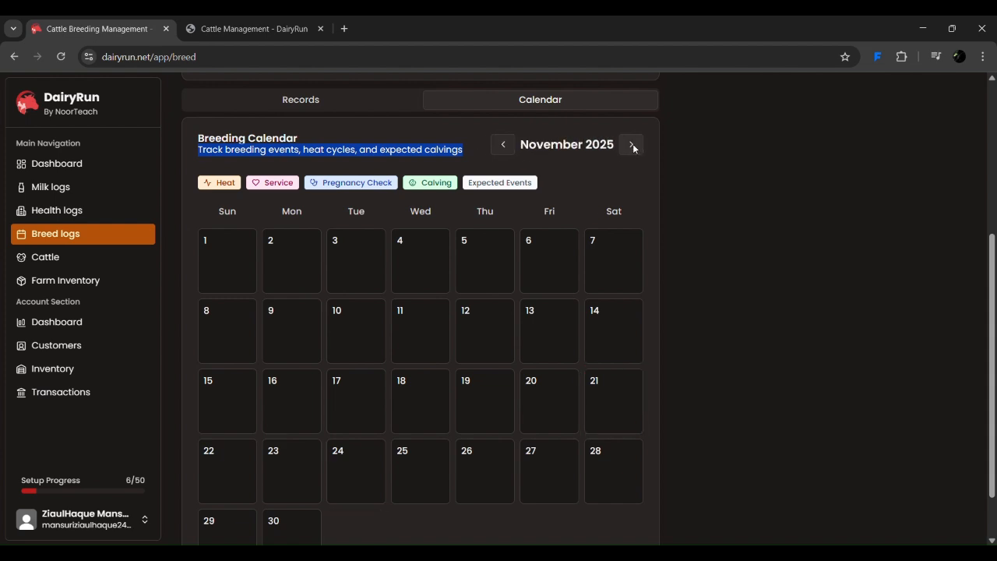
{"action": "triple_click", "coordinate": [632, 146]}
{"action": "double_click", "coordinate": [632, 146]}
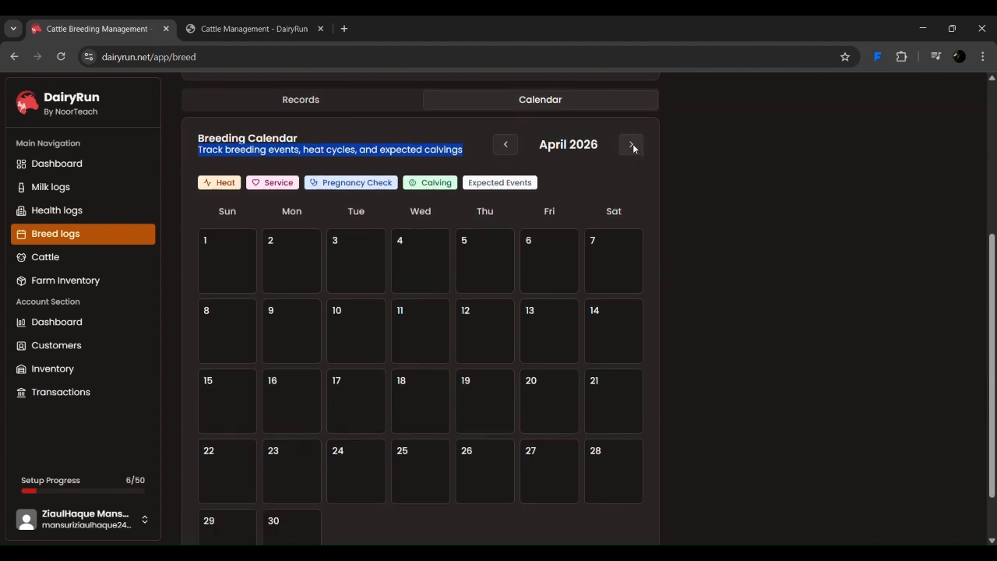
Return to the breeding records list, check the service record's date, and show the filters
{"action": "left_click", "coordinate": [250, 106]}
{"action": "scroll", "coordinate": [494, 380], "scroll_direction": "down", "scroll_amount": 1}
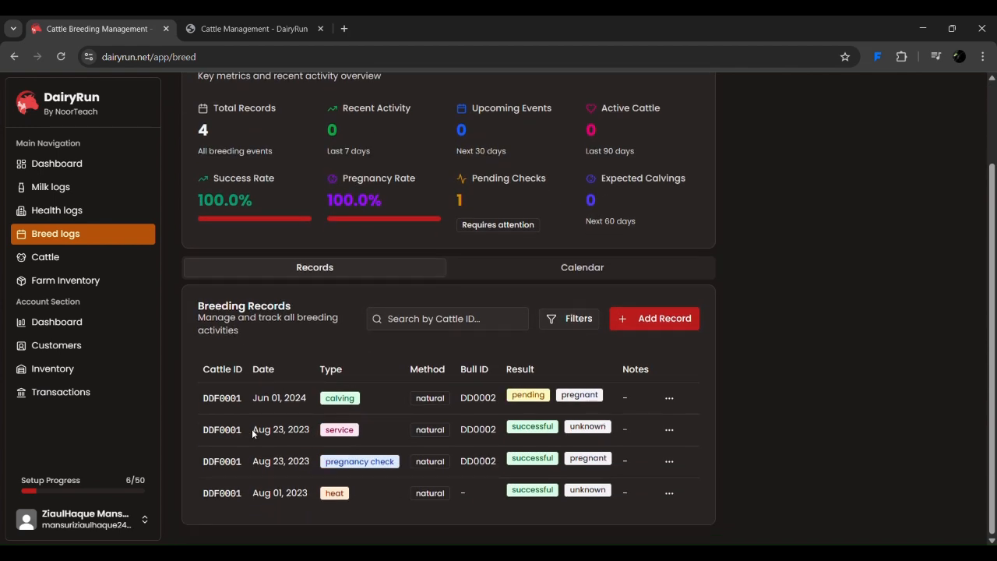
{"action": "left_click_drag", "start_coordinate": [251, 429], "coordinate": [316, 433]}
{"action": "left_click", "coordinate": [567, 322]}
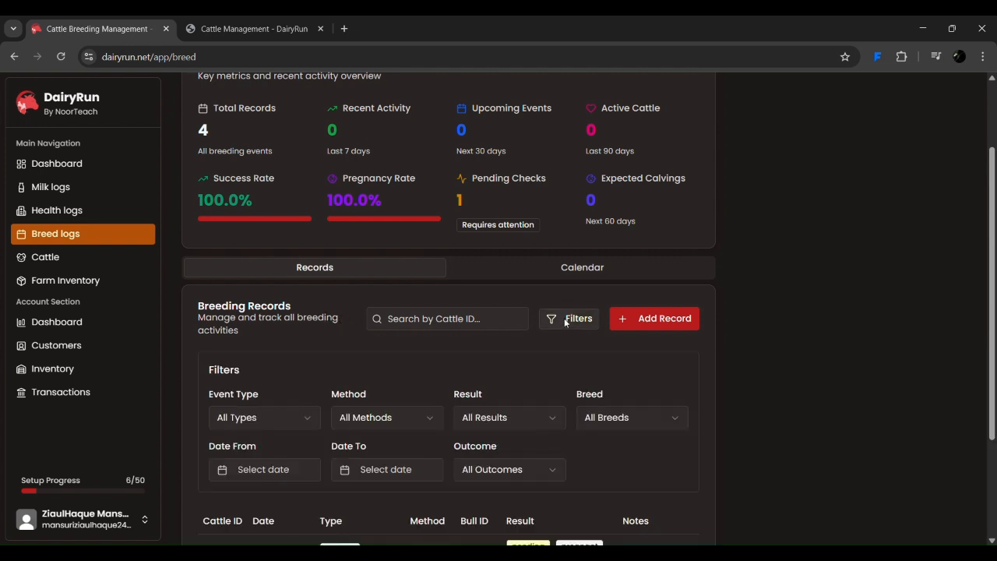
{"action": "left_click", "coordinate": [238, 466]}
{"action": "left_click", "coordinate": [227, 285]}
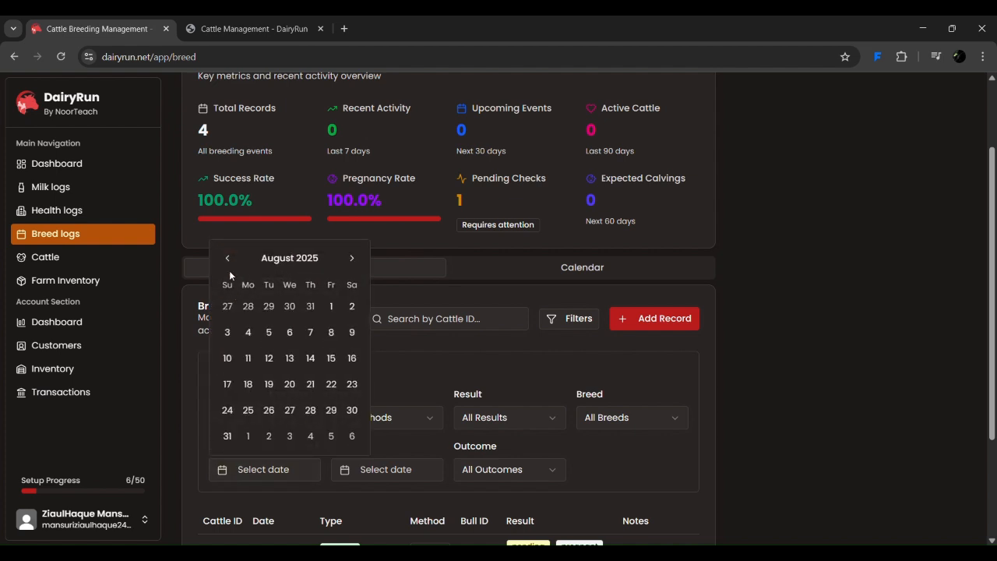
{"action": "left_click", "coordinate": [228, 284]}
{"action": "left_click", "coordinate": [228, 288]}
{"action": "left_click", "coordinate": [228, 288]}
{"action": "left_click", "coordinate": [227, 288]}
{"action": "left_click", "coordinate": [227, 288]}
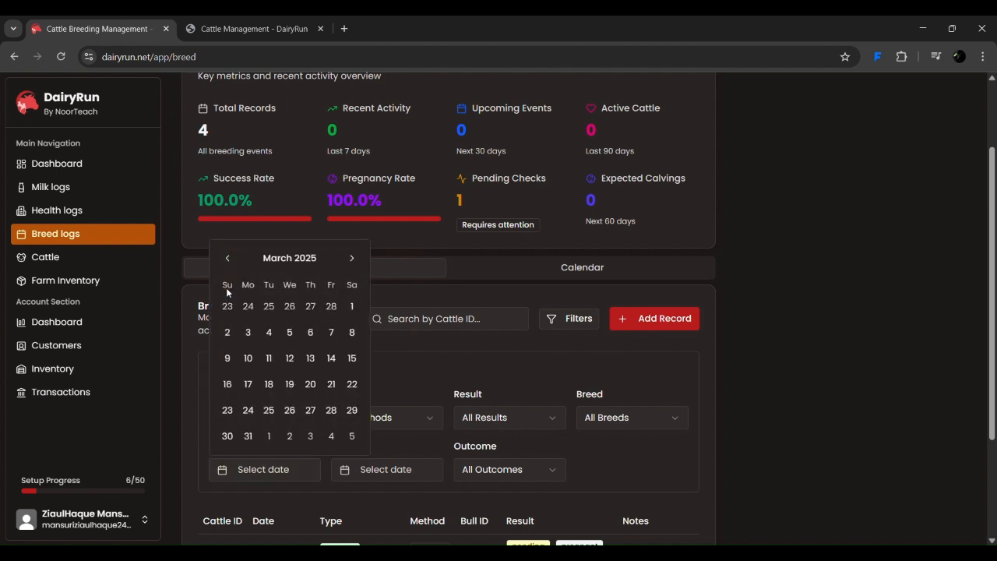
{"action": "left_click", "coordinate": [227, 263]}
{"action": "left_click", "coordinate": [227, 263]}
{"action": "left_click", "coordinate": [249, 469]}
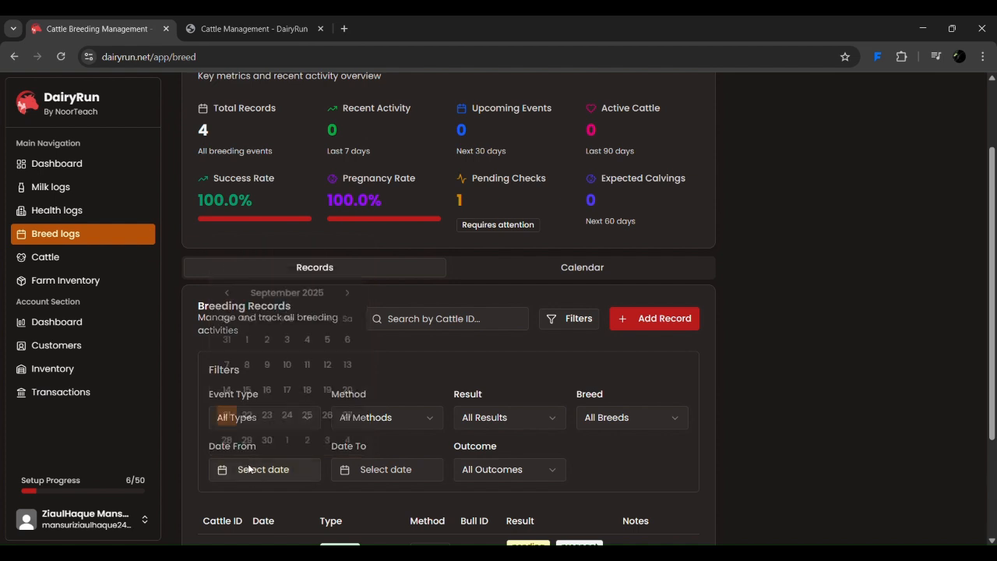
{"action": "left_click", "coordinate": [227, 285]}
{"action": "left_click", "coordinate": [225, 263]}
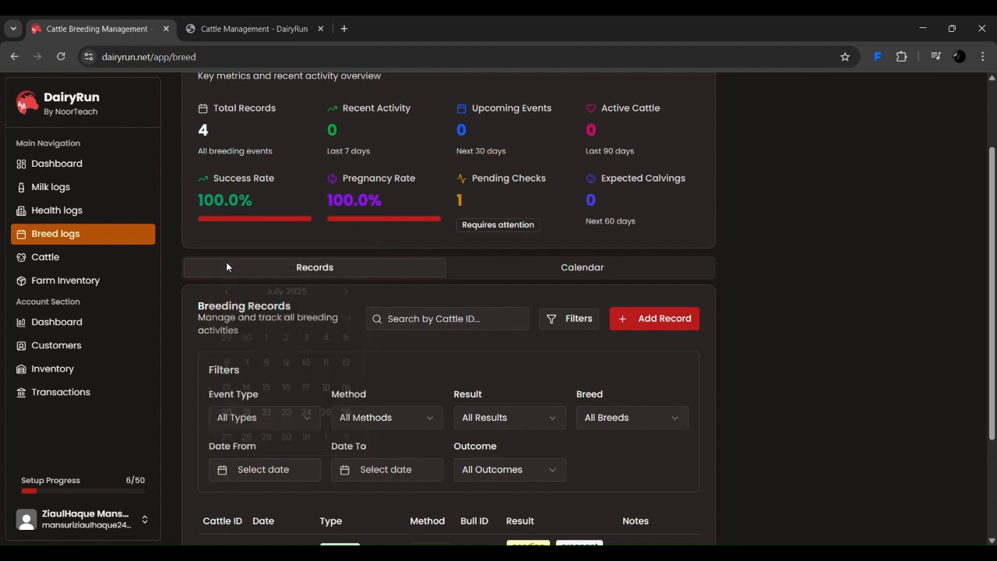
{"action": "left_click", "coordinate": [248, 469]}
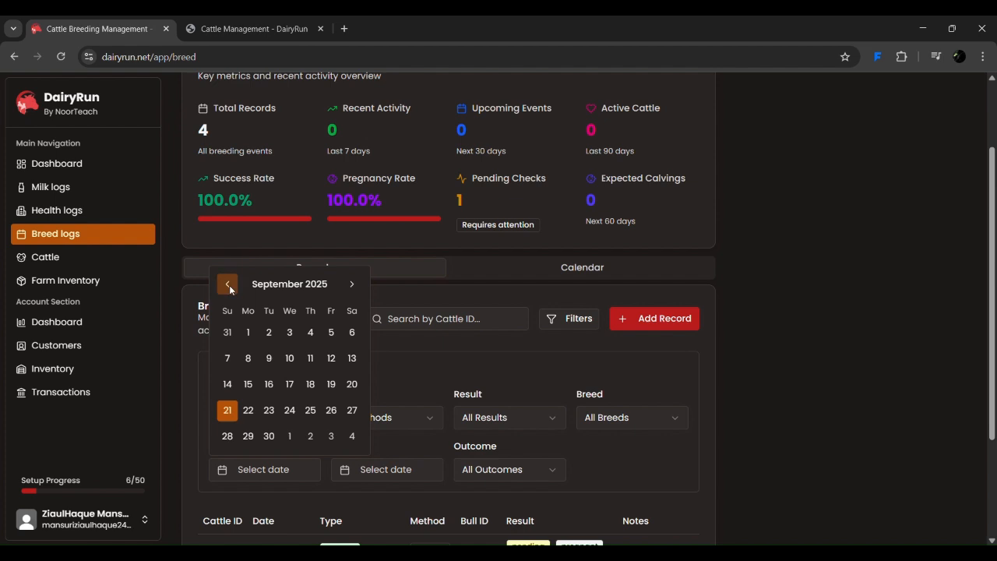
{"action": "left_click", "coordinate": [225, 282]}
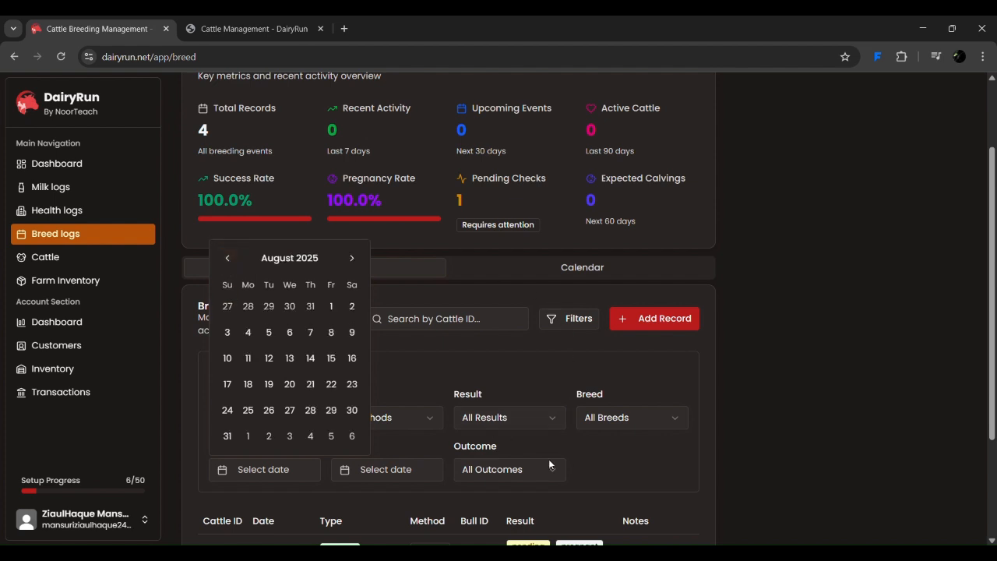
{"action": "left_click", "coordinate": [616, 465]}
{"action": "scroll", "coordinate": [615, 466], "scroll_direction": "down", "scroll_amount": 2}
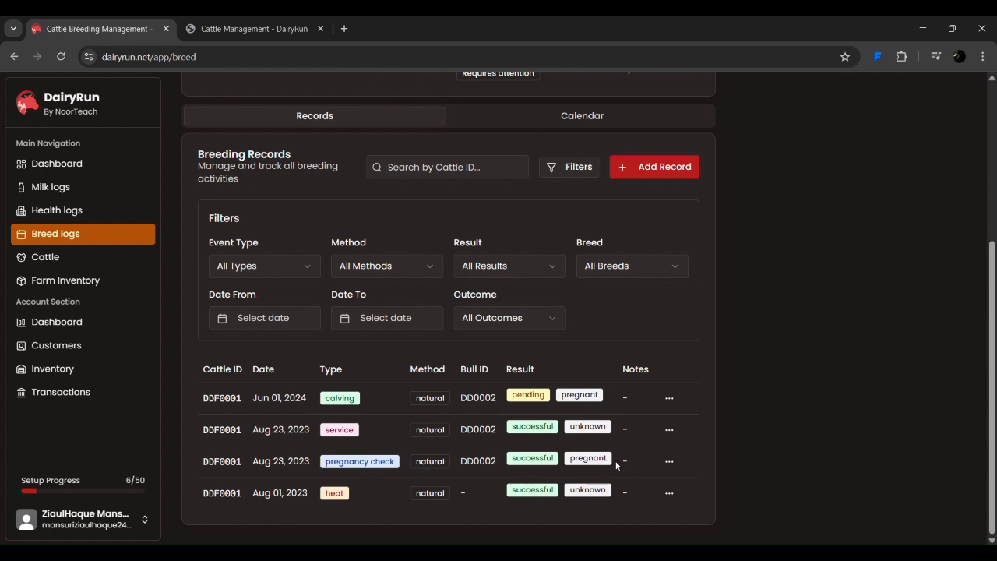
{"action": "left_click", "coordinate": [249, 319]}
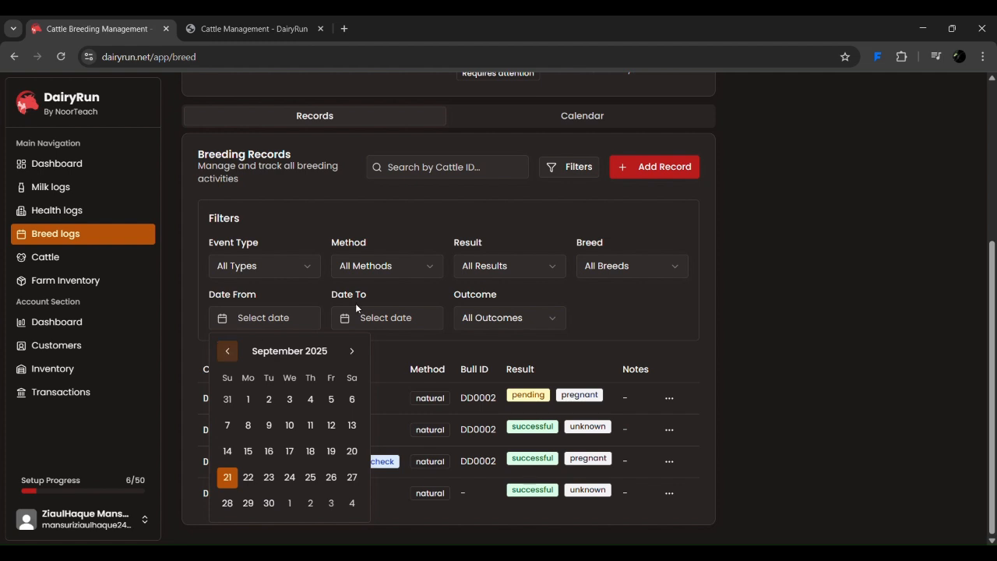
{"action": "left_click", "coordinate": [701, 346]}
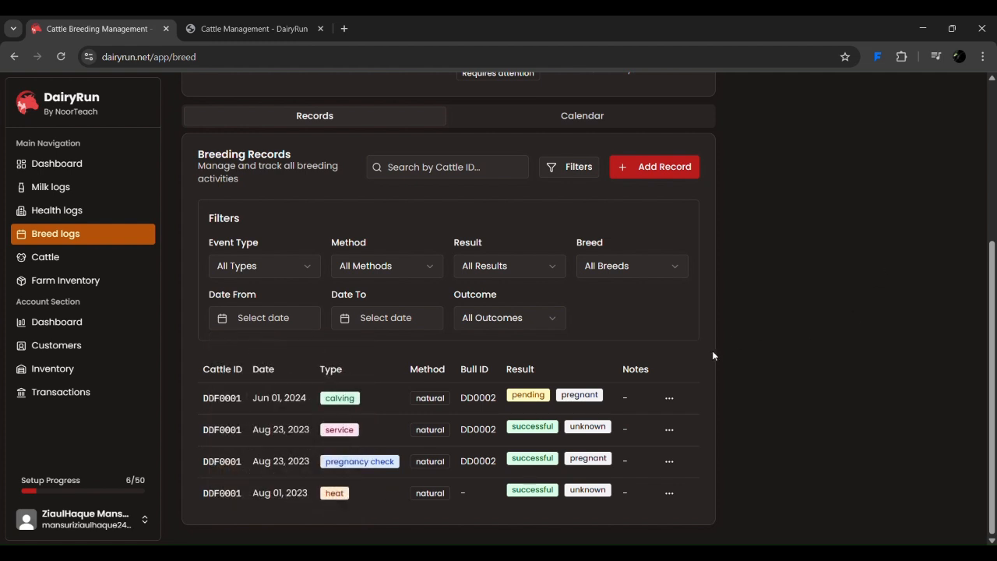
Filter the breeding records by a Date From of May 30, 2024 and check the matching records
{"action": "left_click", "coordinate": [249, 318]}
{"action": "left_click", "coordinate": [229, 349]}
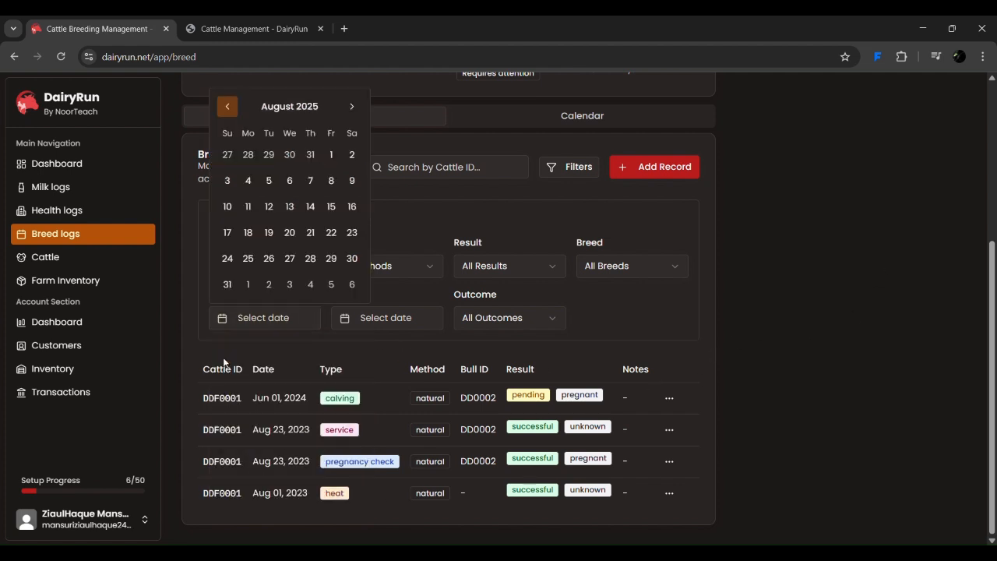
{"action": "left_click", "coordinate": [222, 106]}
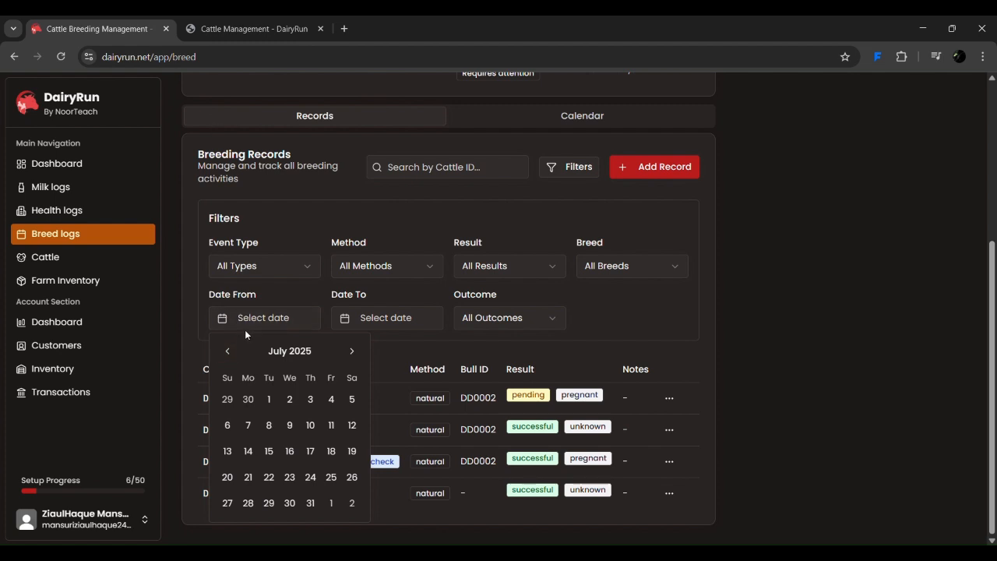
{"action": "scroll", "coordinate": [243, 327], "scroll_direction": "up", "scroll_amount": 2}
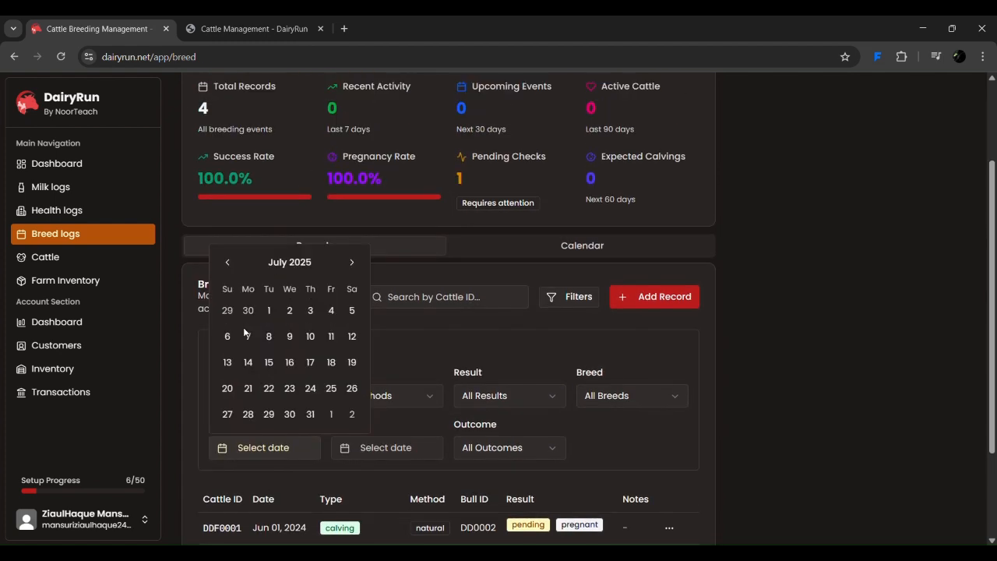
{"action": "left_click", "coordinate": [231, 270]}
{"action": "left_click", "coordinate": [229, 267]}
{"action": "left_click", "coordinate": [229, 267]}
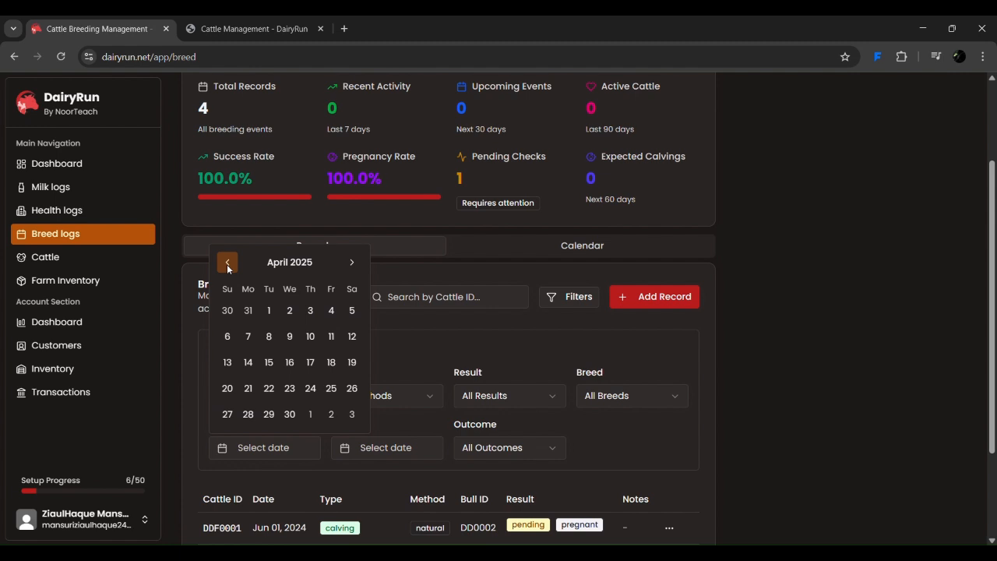
{"action": "left_click", "coordinate": [229, 268]}
{"action": "left_click", "coordinate": [227, 241]}
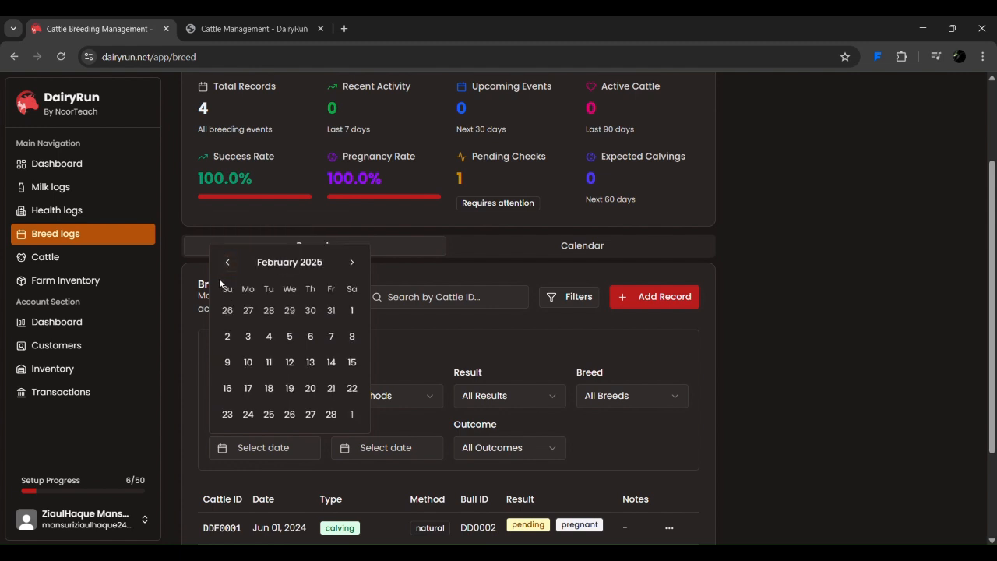
{"action": "left_click", "coordinate": [223, 265]}
{"action": "left_click", "coordinate": [224, 269]}
{"action": "left_click", "coordinate": [225, 268]}
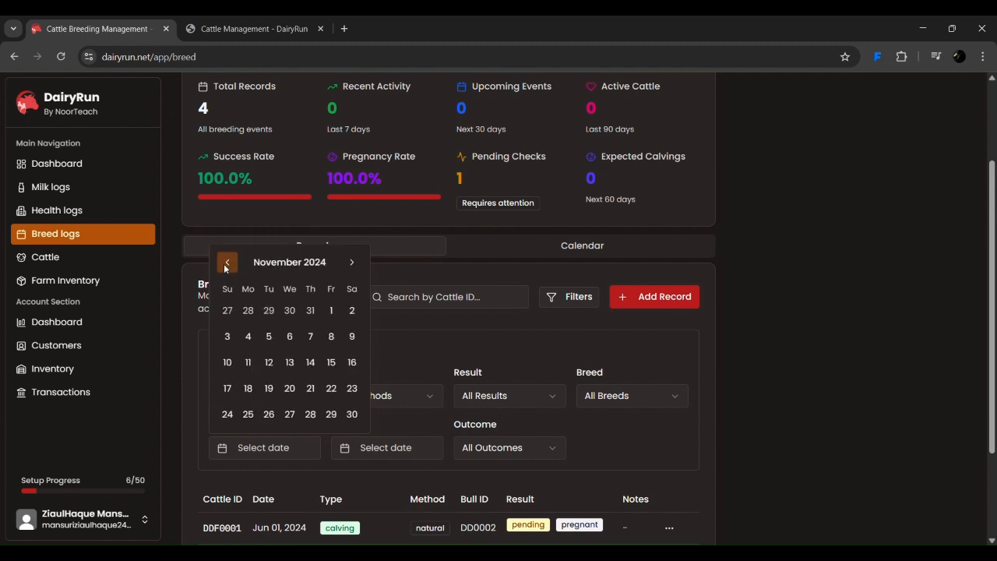
{"action": "left_click", "coordinate": [225, 268]}
{"action": "left_click", "coordinate": [225, 268]}
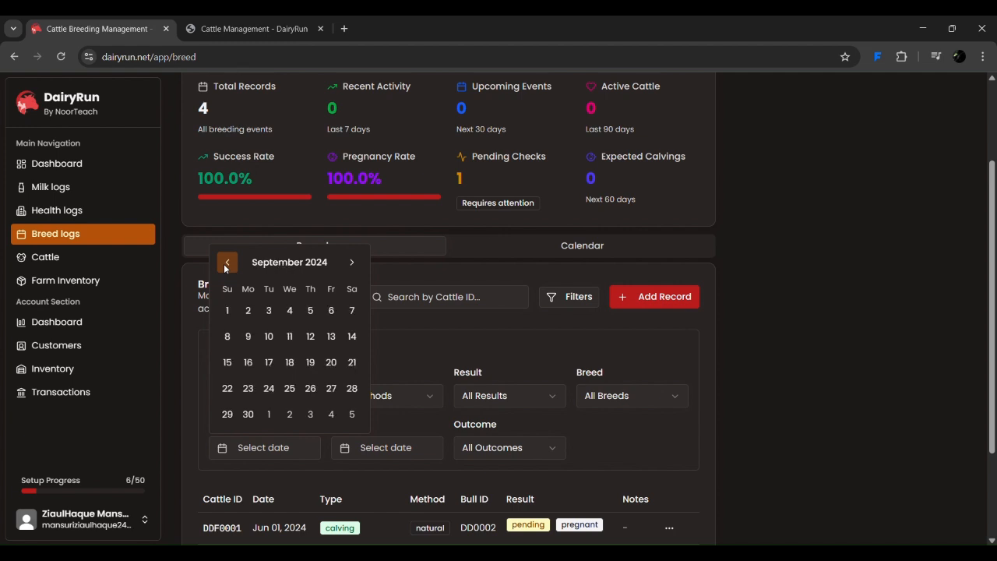
{"action": "left_click", "coordinate": [225, 268]}
{"action": "left_click", "coordinate": [225, 268]}
{"action": "left_click", "coordinate": [226, 268]}
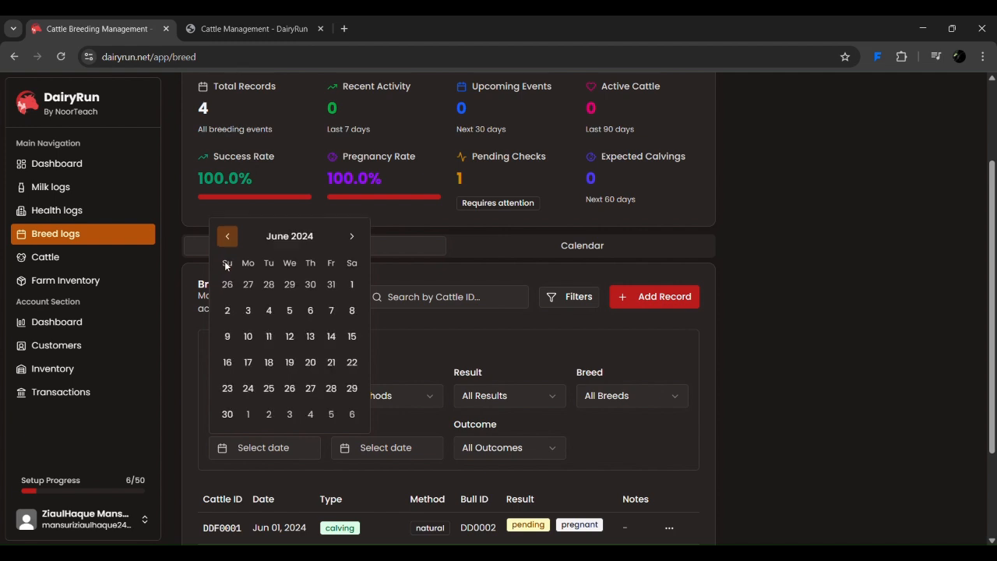
{"action": "left_click", "coordinate": [228, 236]}
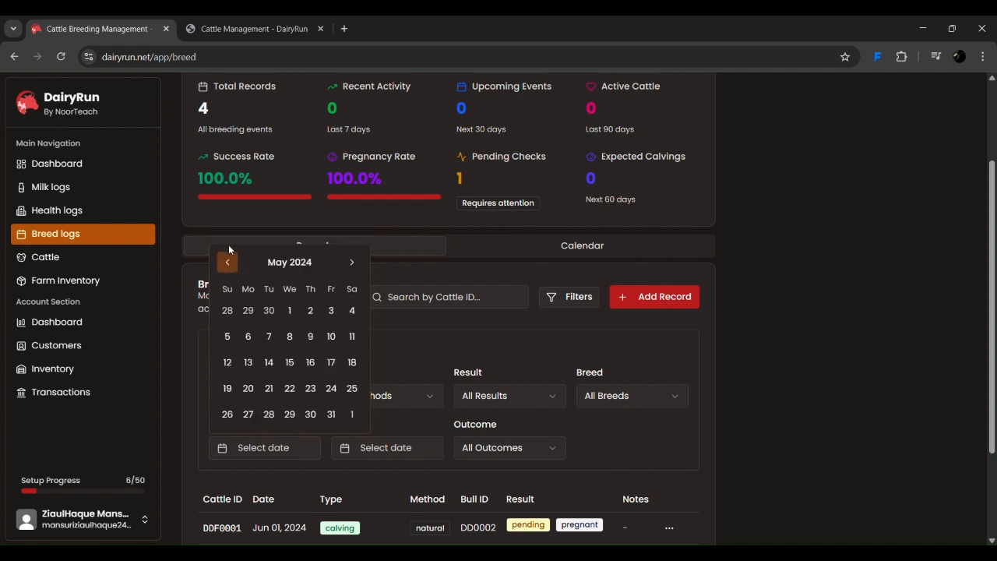
{"action": "left_click", "coordinate": [310, 413]}
{"action": "scroll", "coordinate": [440, 461], "scroll_direction": "down", "scroll_amount": 2}
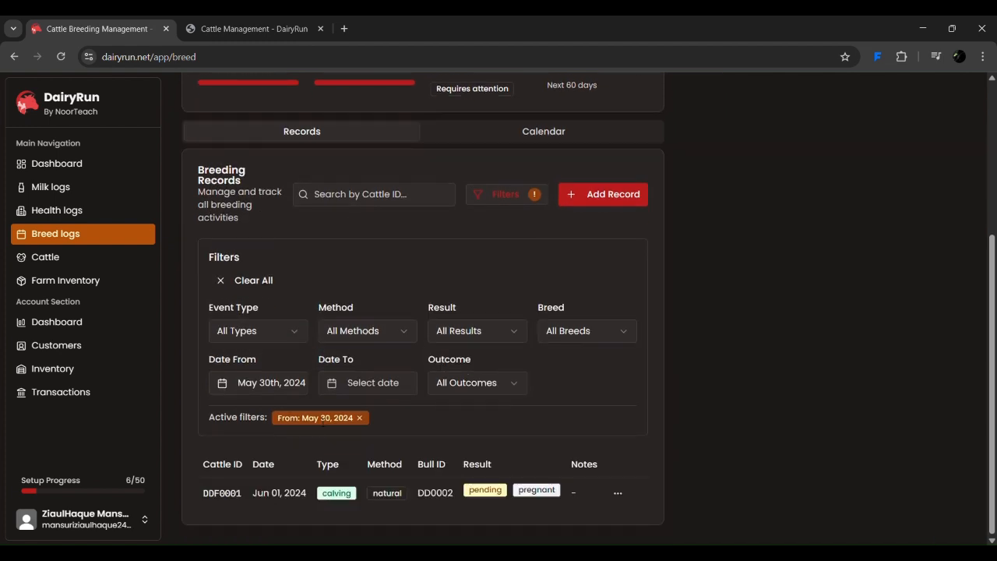
Clear all filters and review the full list of breeding records
{"action": "left_click", "coordinate": [244, 280]}
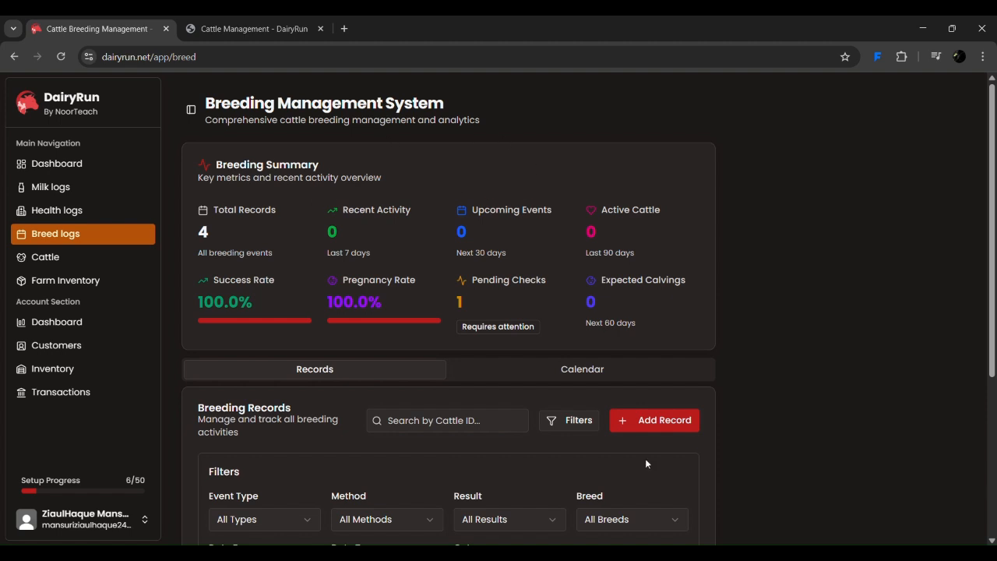
{"action": "scroll", "coordinate": [652, 453], "scroll_direction": "down", "scroll_amount": 3}
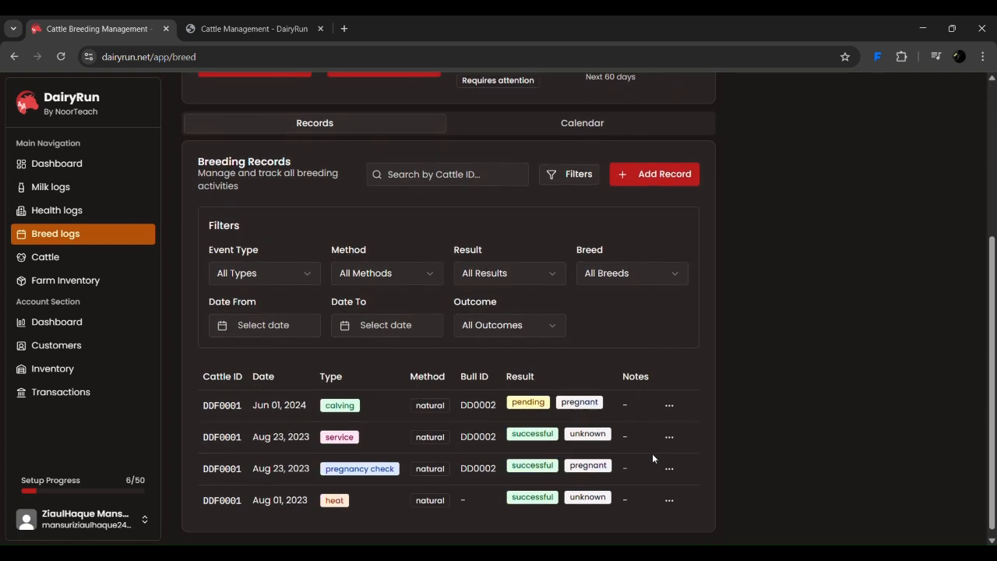
Start a new breeding record and look up the cattle with serial number 101
{"action": "scroll", "coordinate": [652, 453], "scroll_direction": "down", "scroll_amount": 1}
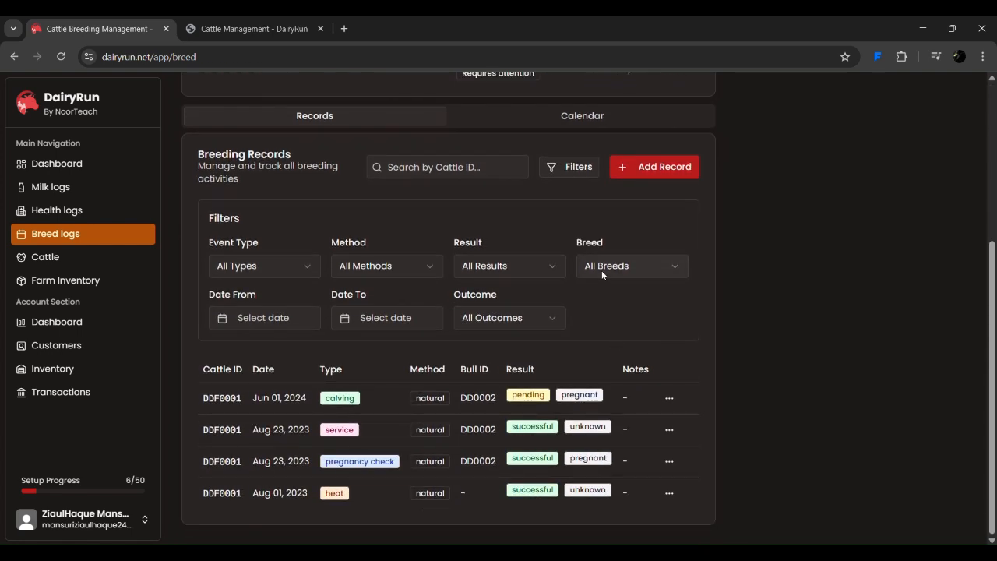
{"action": "left_click", "coordinate": [642, 167]}
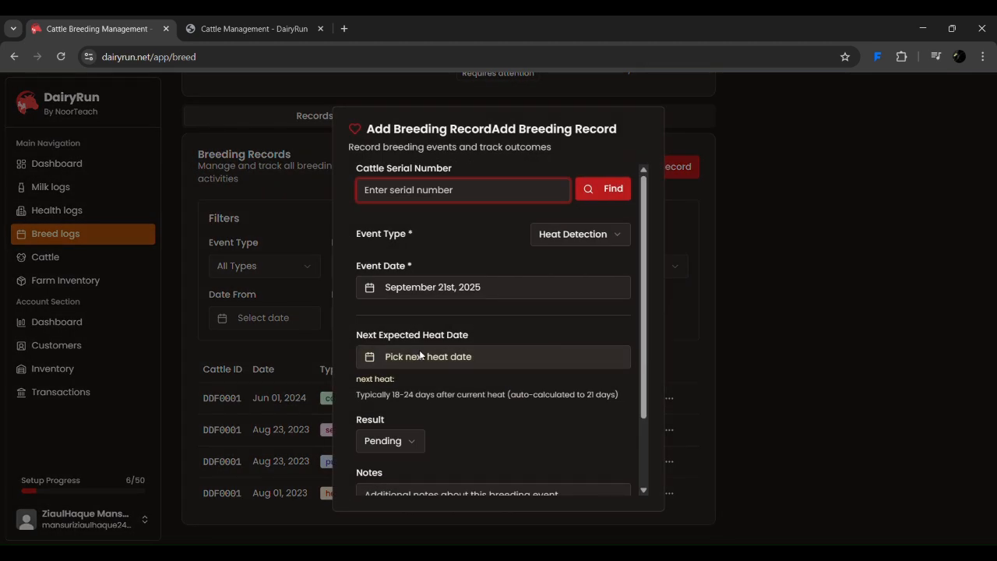
{"action": "type", "text": "101"}
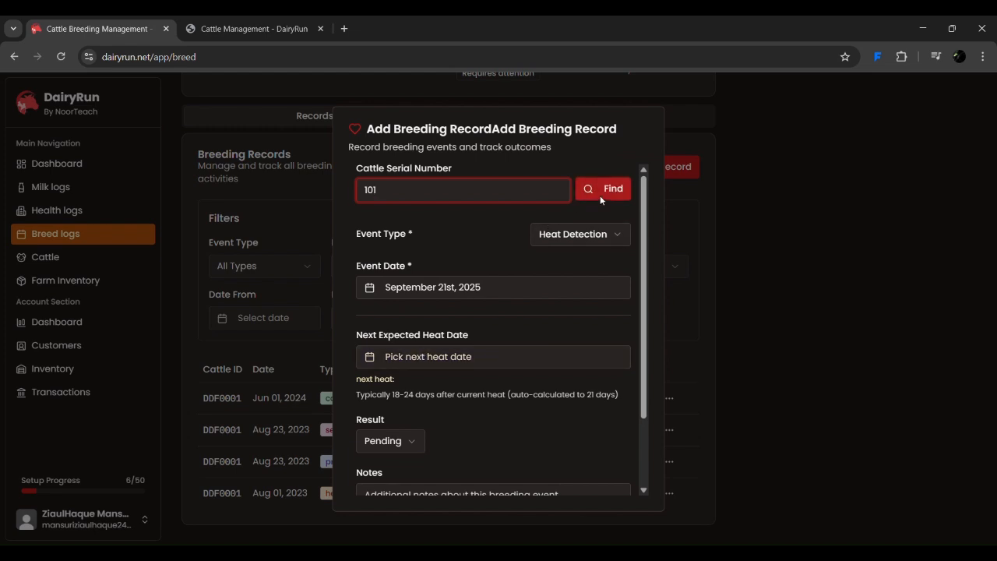
{"action": "left_click", "coordinate": [599, 195]}
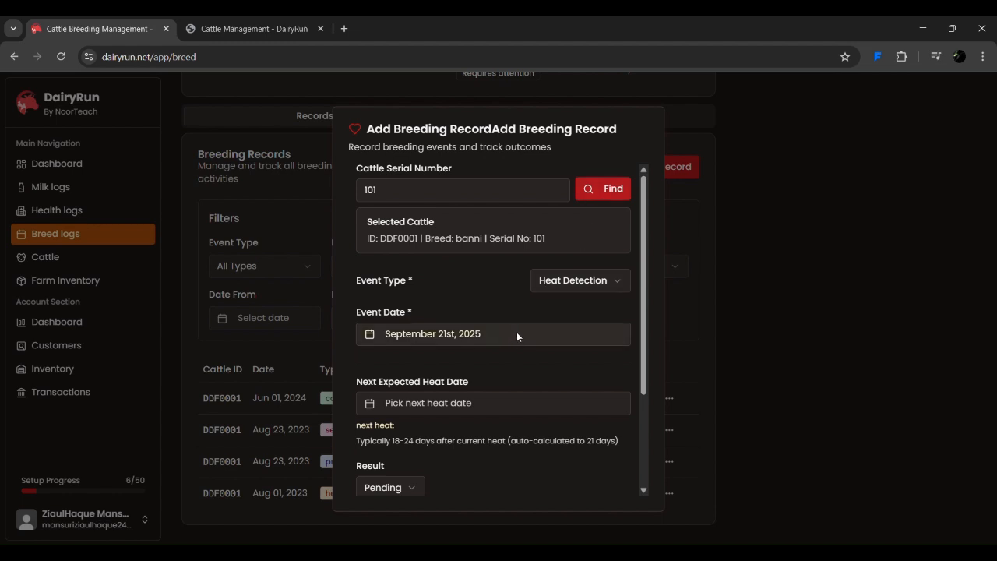
Examine the date choices for the event date and next expected heat date, along with the form's other fields
{"action": "left_click", "coordinate": [562, 338]}
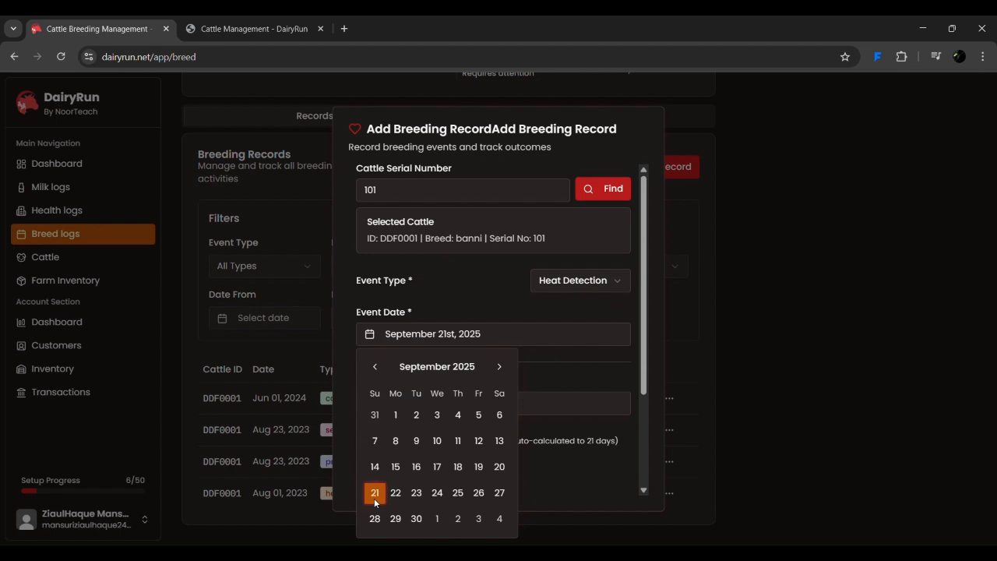
{"action": "left_click", "coordinate": [600, 414]}
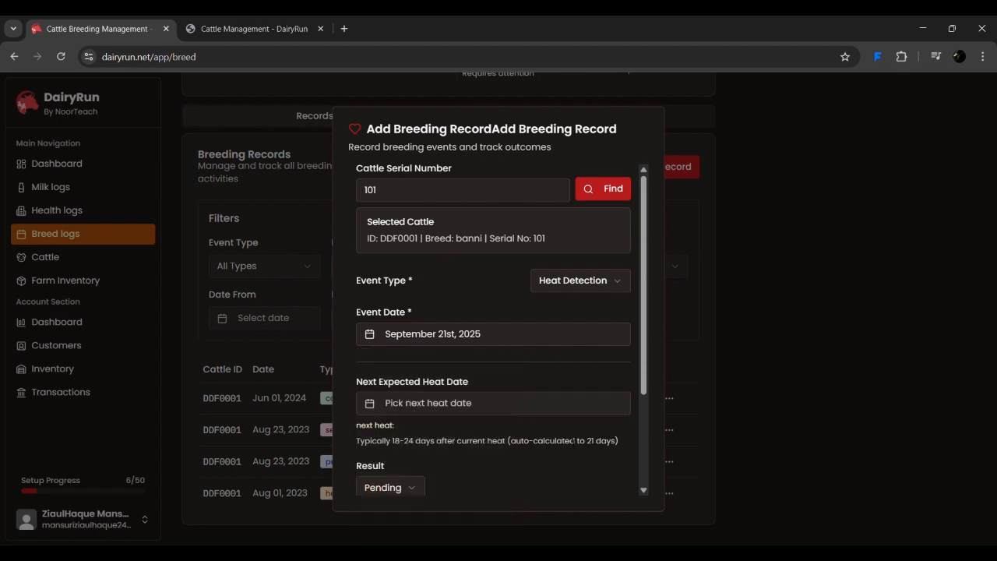
{"action": "left_click", "coordinate": [398, 406]}
{"action": "left_click", "coordinate": [437, 418]}
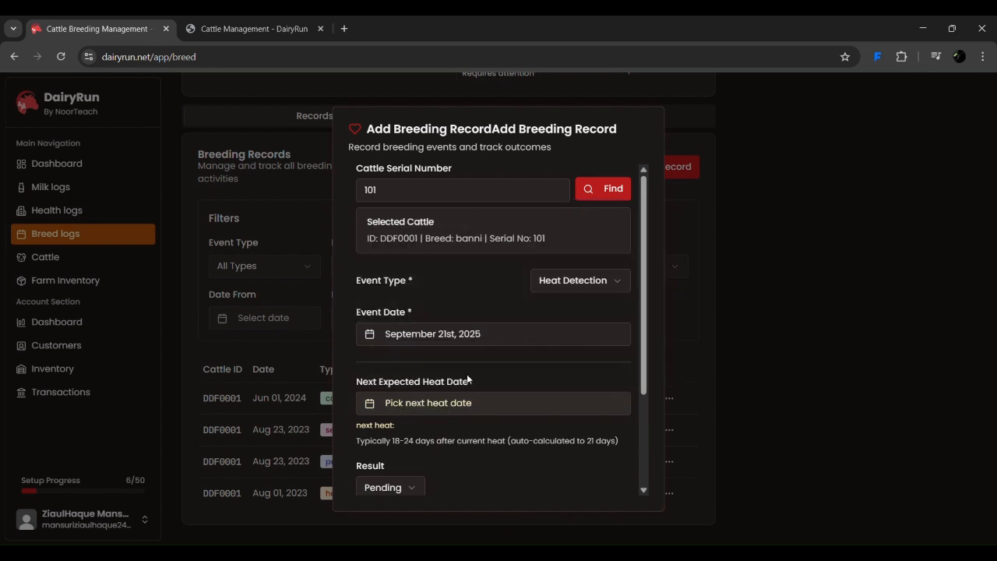
{"action": "scroll", "coordinate": [470, 370], "scroll_direction": "down", "scroll_amount": 3}
{"action": "scroll", "coordinate": [474, 359], "scroll_direction": "up", "scroll_amount": 3}
{"action": "scroll", "coordinate": [472, 327], "scroll_direction": "down", "scroll_amount": 2}
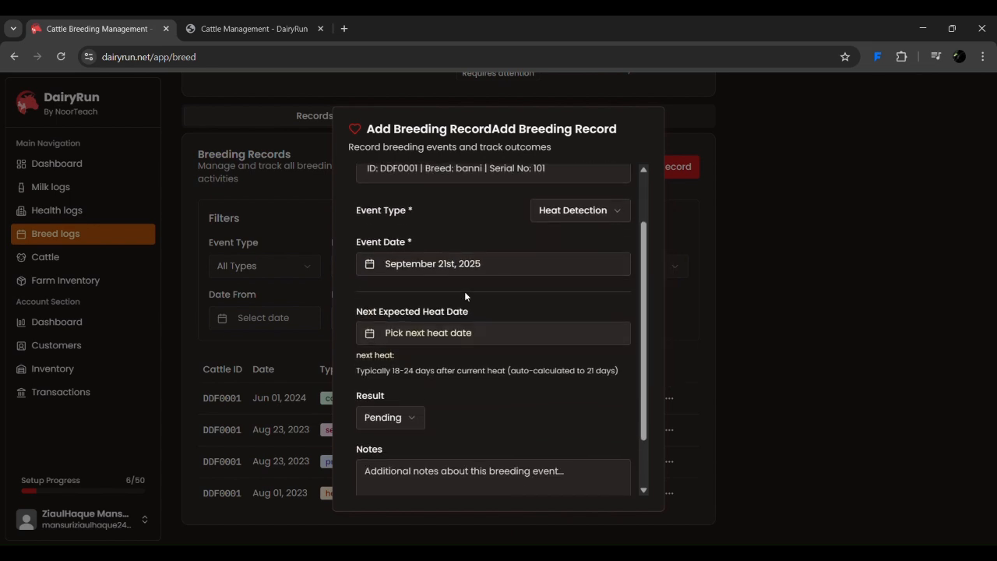
Try September 20th, 2025 as the event date, and set it back to September 21st, 2025
{"action": "left_click", "coordinate": [459, 265]}
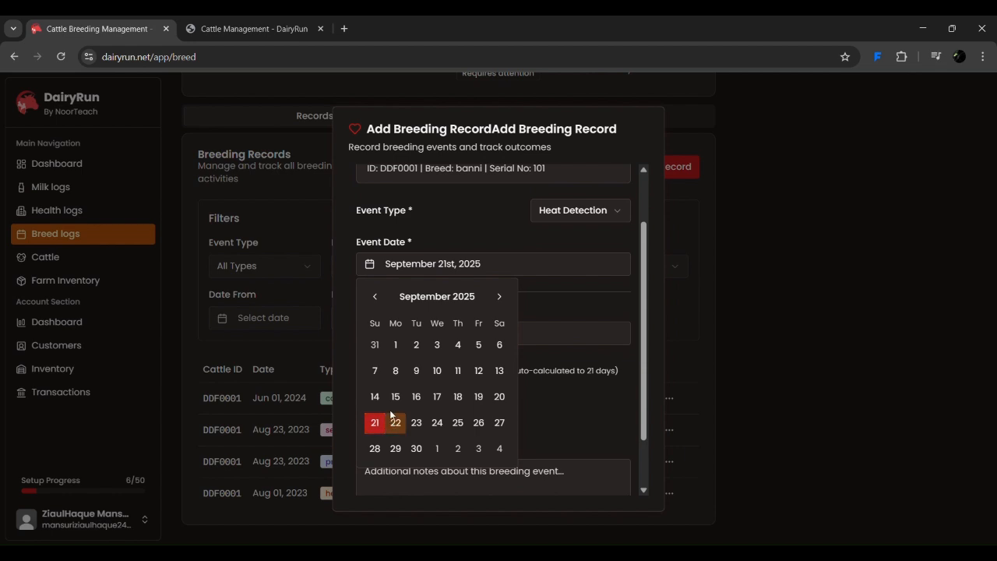
{"action": "left_click", "coordinate": [499, 396]}
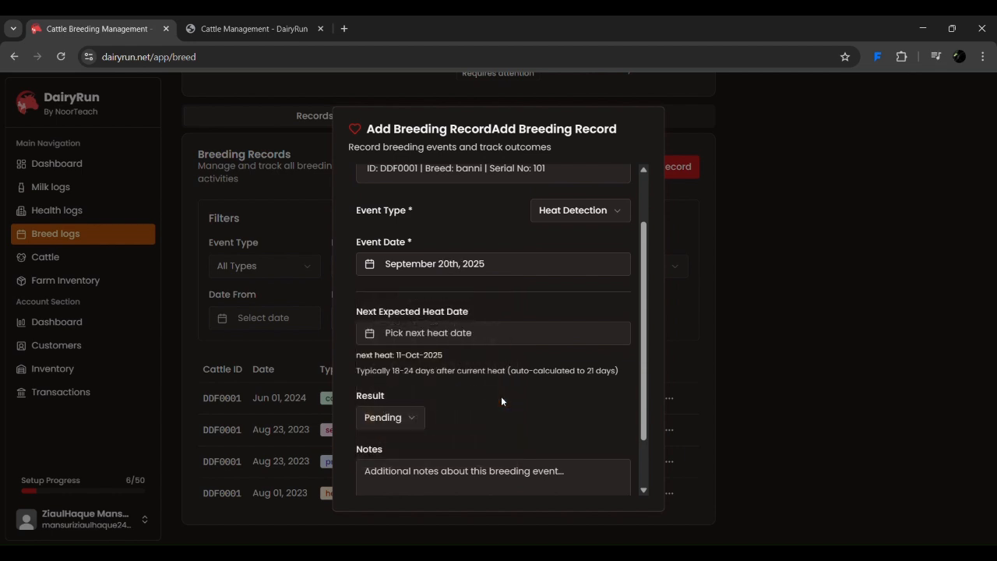
{"action": "left_click", "coordinate": [507, 261]}
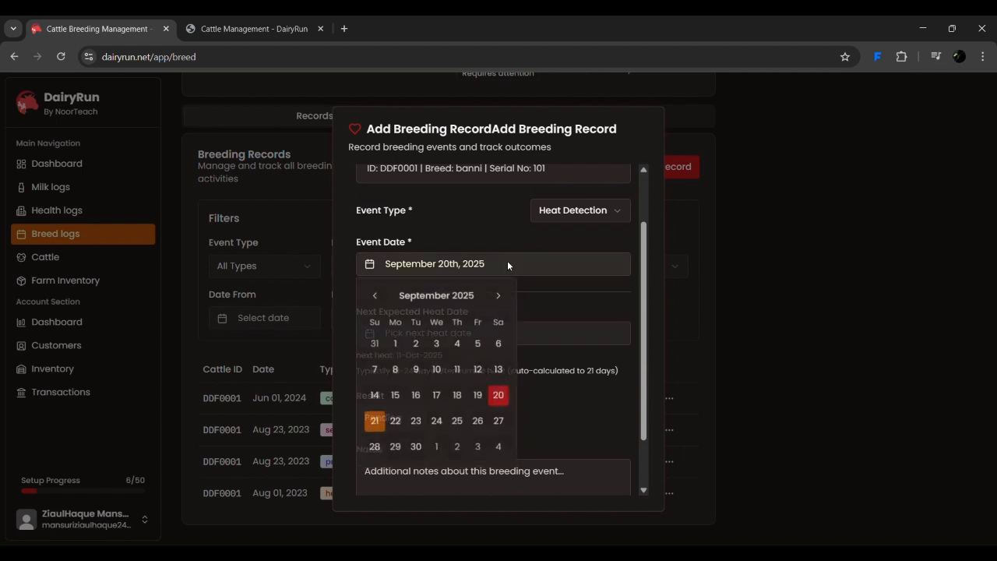
{"action": "left_click", "coordinate": [373, 421]}
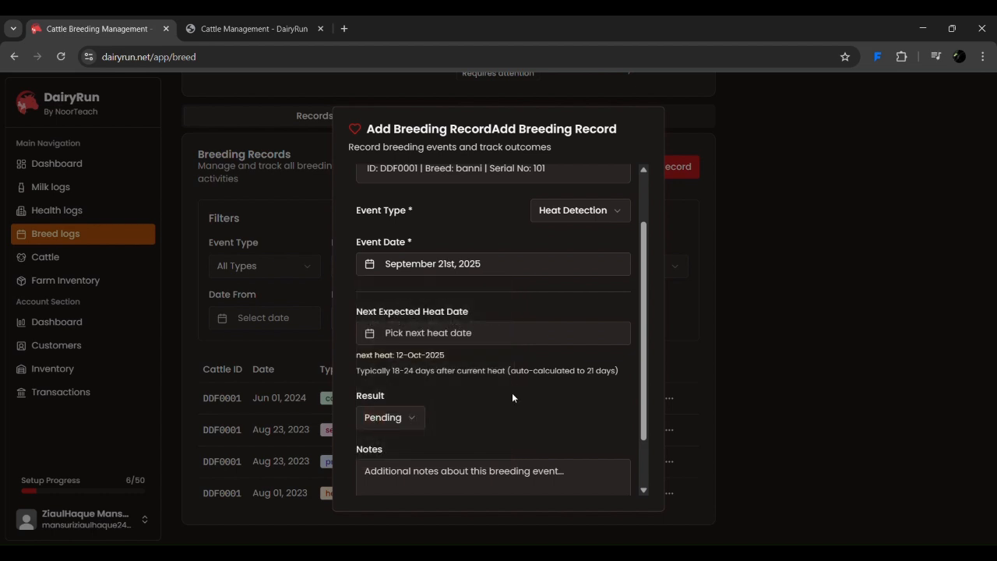
Set the next expected heat date to the suggested October 12th, 2025, and review the result and notes fields
{"action": "left_click_drag", "start_coordinate": [396, 355], "coordinate": [451, 356]}
{"action": "left_click", "coordinate": [453, 334]}
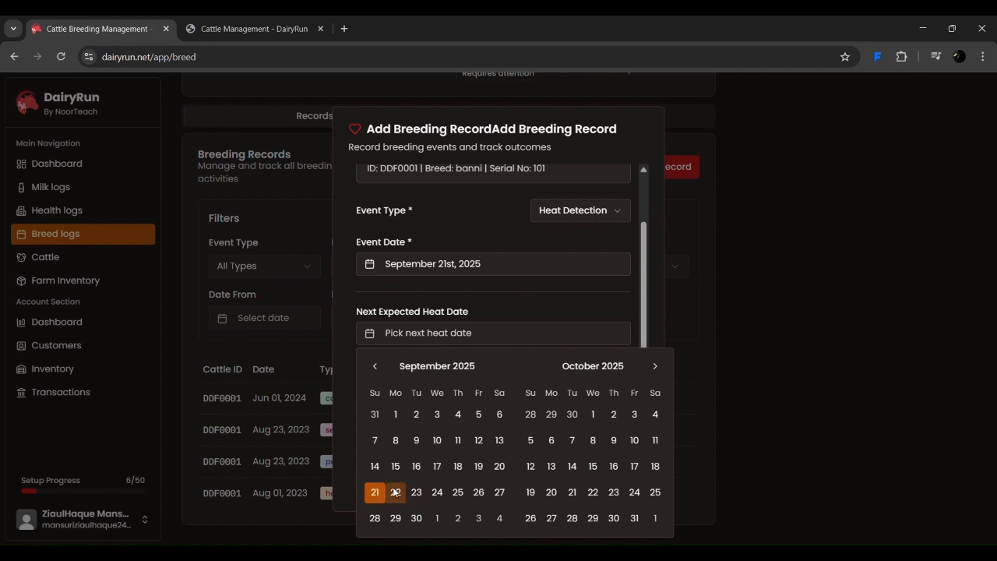
{"action": "left_click", "coordinate": [533, 466]}
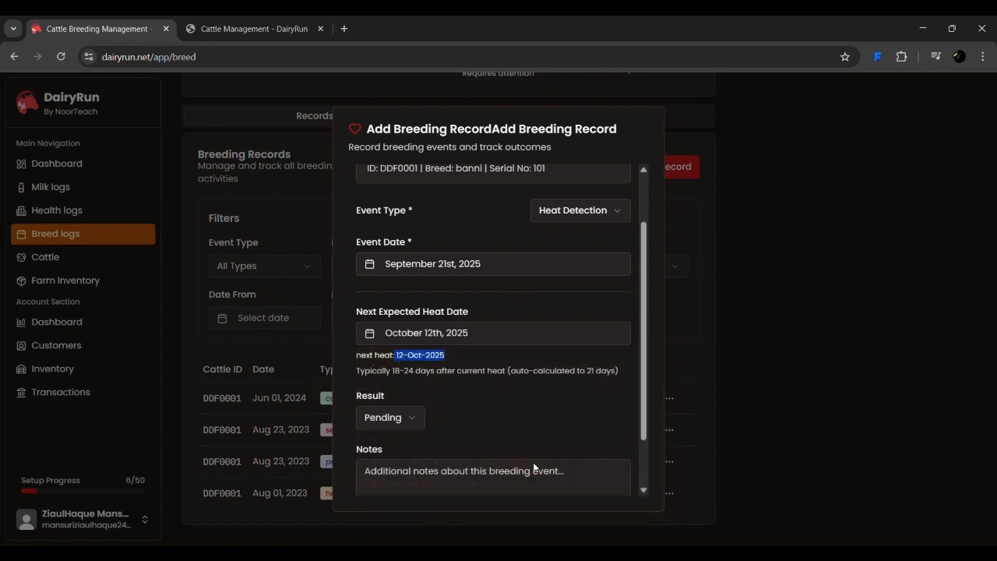
{"action": "left_click", "coordinate": [447, 380]}
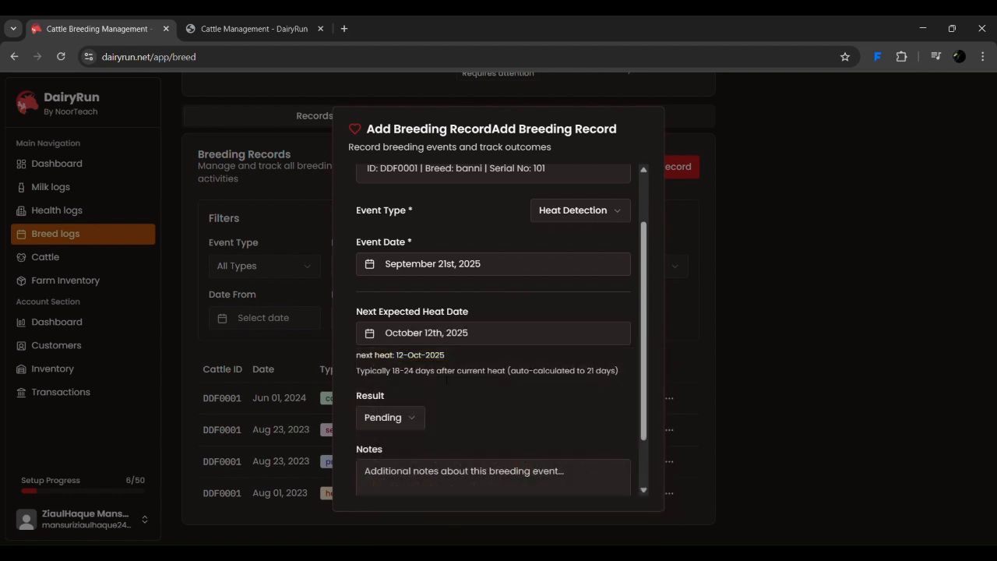
{"action": "scroll", "coordinate": [446, 380], "scroll_direction": "down", "scroll_amount": 1}
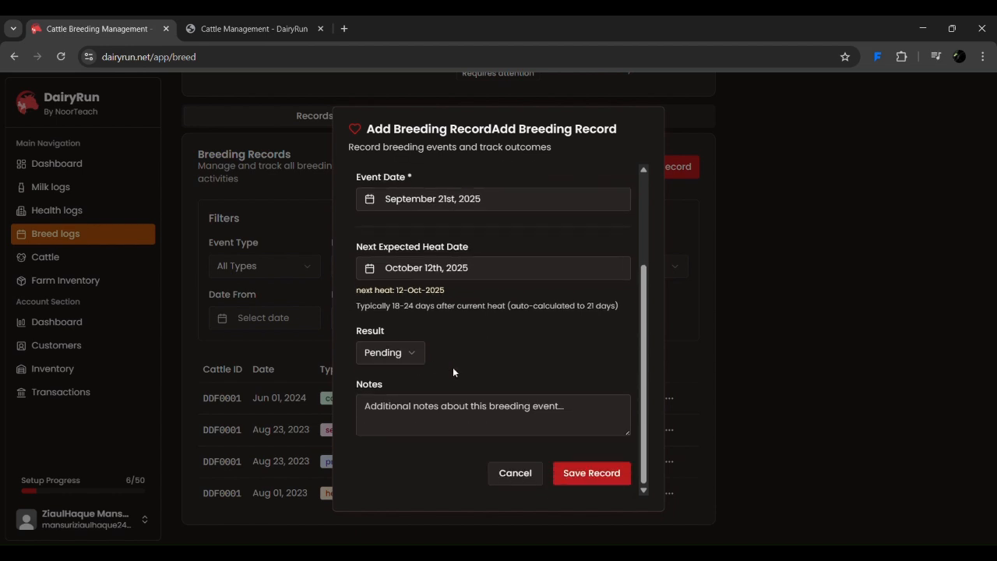
{"action": "scroll", "coordinate": [452, 366], "scroll_direction": "up", "scroll_amount": 1}
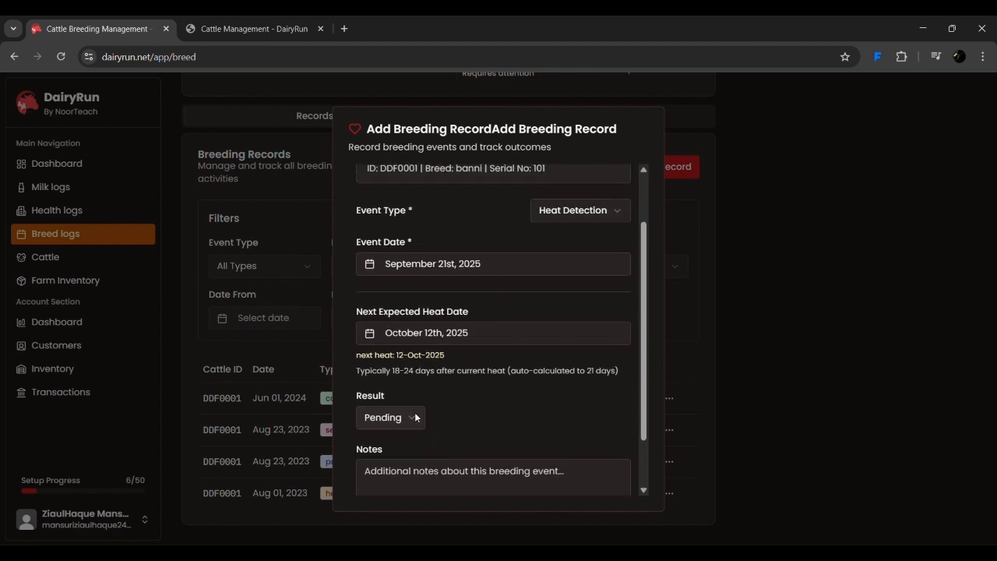
{"action": "scroll", "coordinate": [409, 413], "scroll_direction": "down", "scroll_amount": 1}
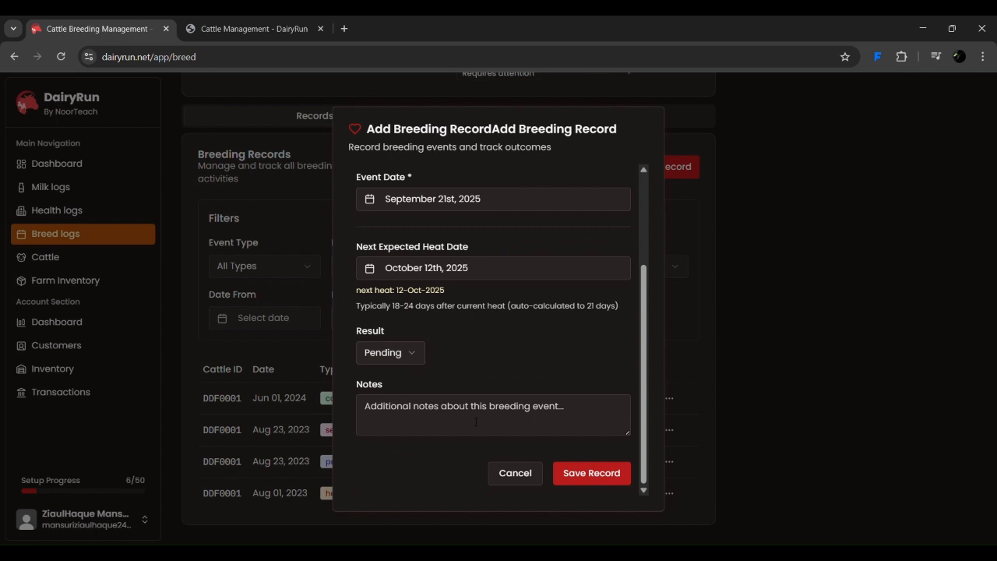
{"action": "scroll", "coordinate": [483, 440], "scroll_direction": "up", "scroll_amount": 2}
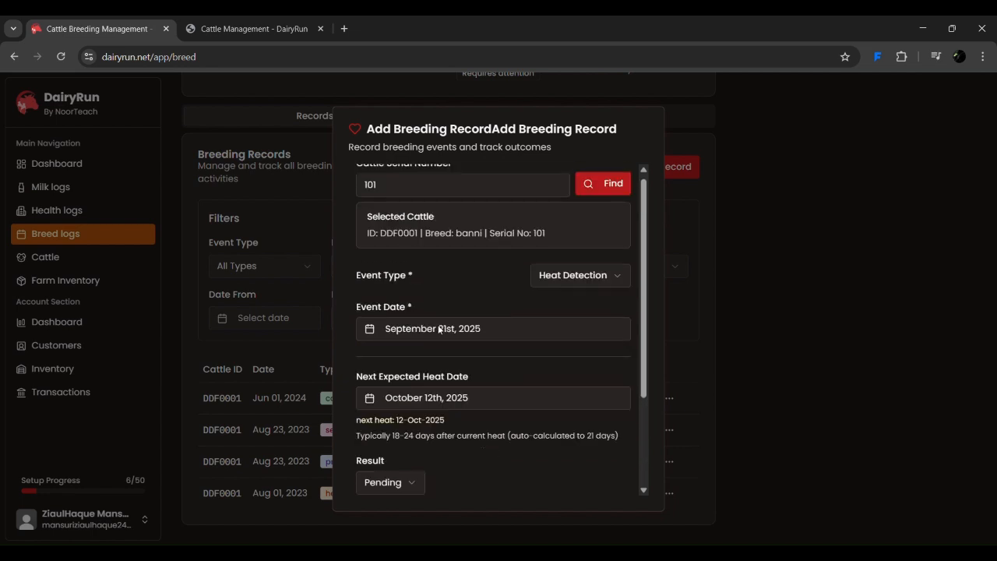
Check the pregnant buffalo's serial number in the Cattle Inventory and look up cattle 106 in the breeding record form
{"action": "left_click", "coordinate": [263, 23]}
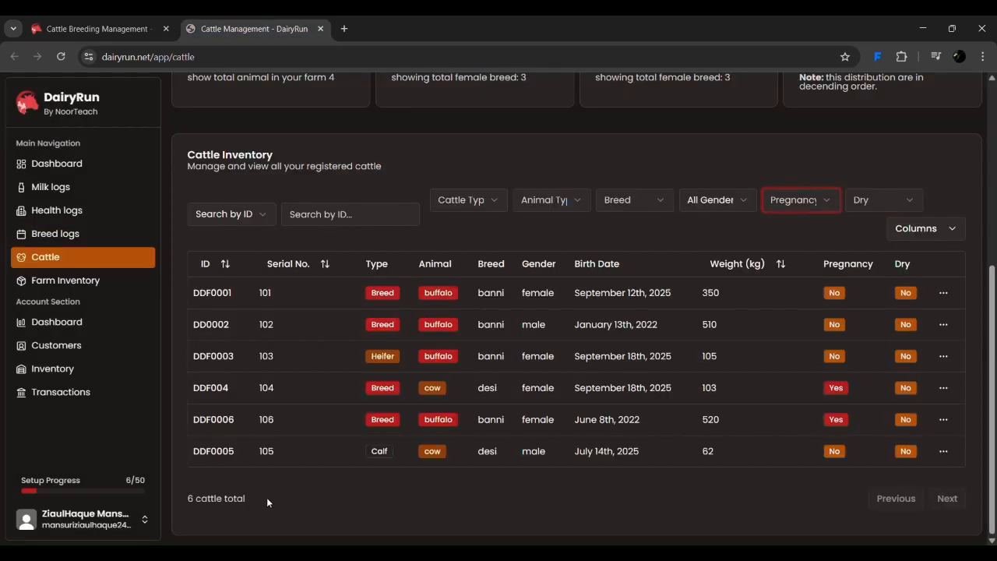
{"action": "left_click_drag", "start_coordinate": [260, 421], "coordinate": [281, 422]}
{"action": "left_click", "coordinate": [97, 21]}
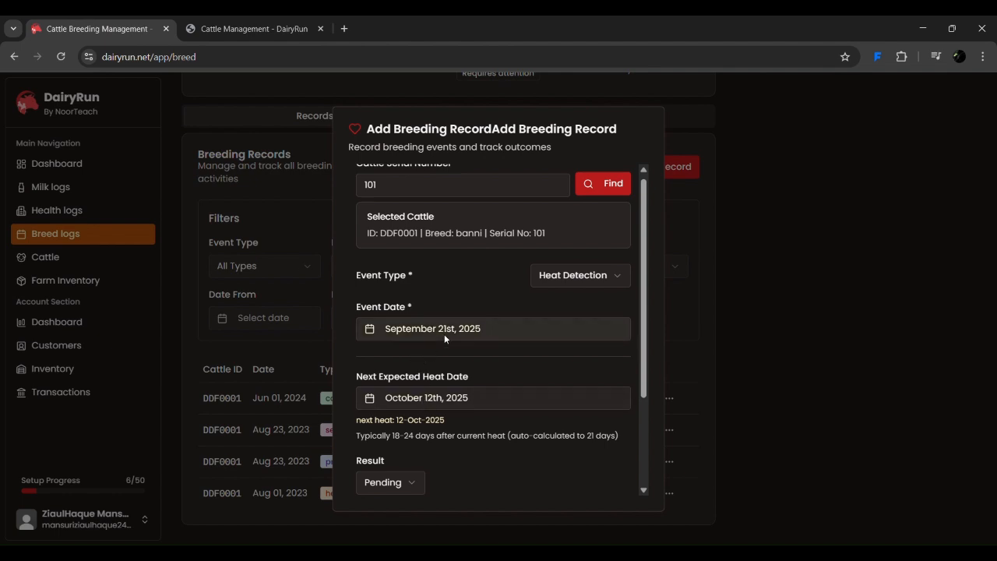
{"action": "double_click", "coordinate": [440, 190]}
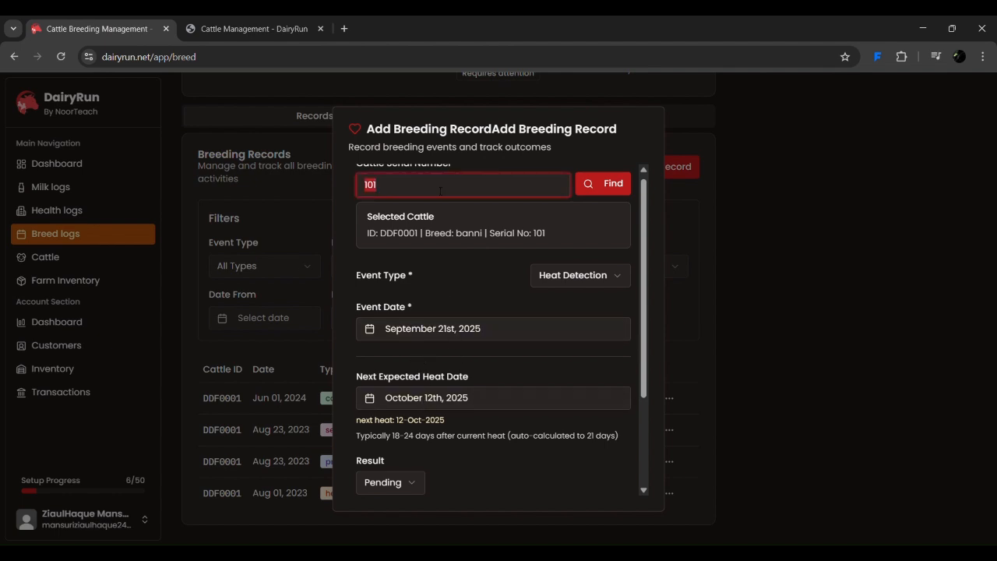
{"action": "type", "text": "106"}
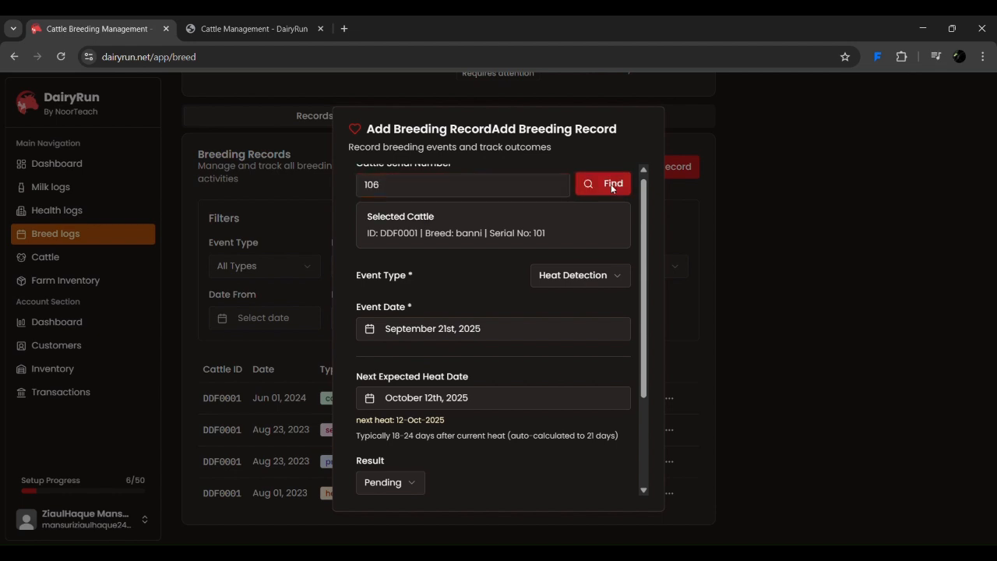
Check the male buffalo's serial number in the Cattle Inventory and try to find cattle 102 in the breeding record form
{"action": "left_click", "coordinate": [249, 28]}
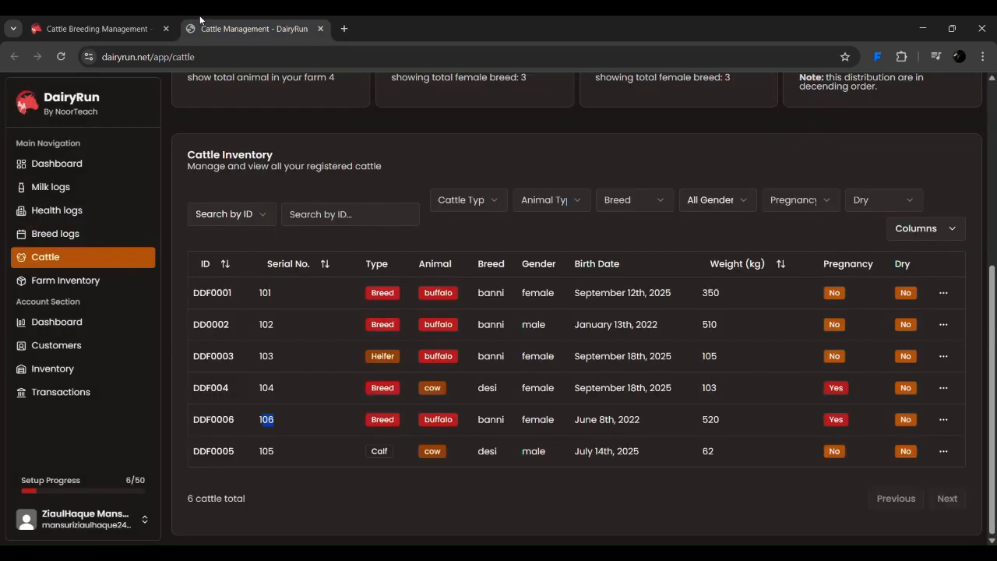
{"action": "double_click", "coordinate": [266, 324]}
{"action": "left_click", "coordinate": [86, 28]}
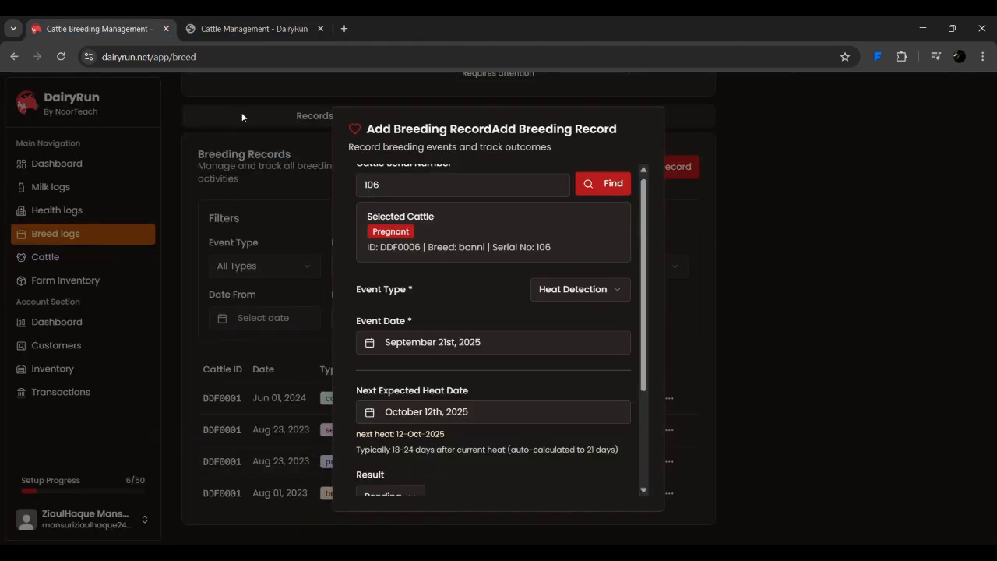
{"action": "double_click", "coordinate": [380, 187]}
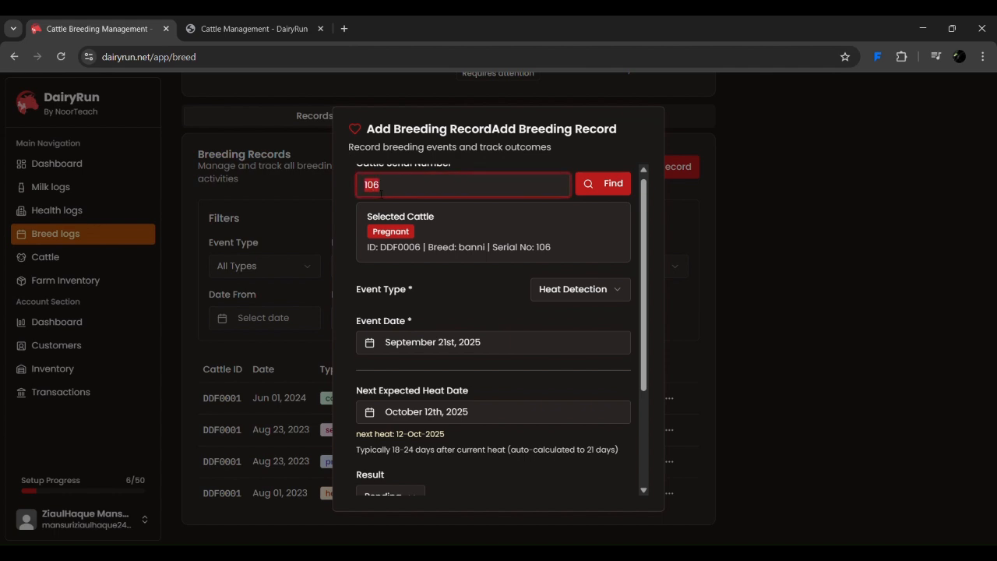
{"action": "type", "text": "102"}
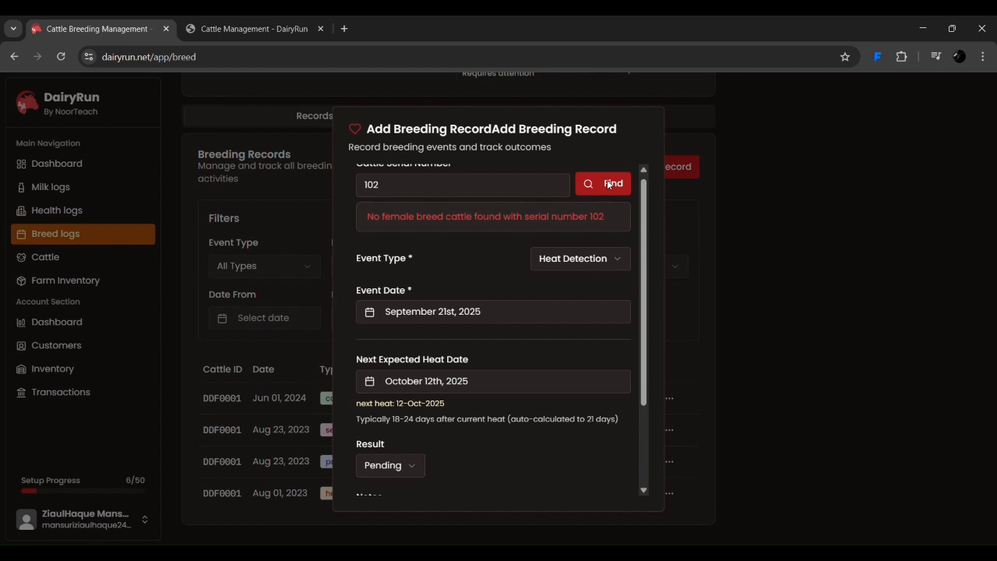
Check the serial number of the pregnant desi cow in the Cattle Inventory, and select cattle 106 again for the breeding record
{"action": "left_click", "coordinate": [257, 29]}
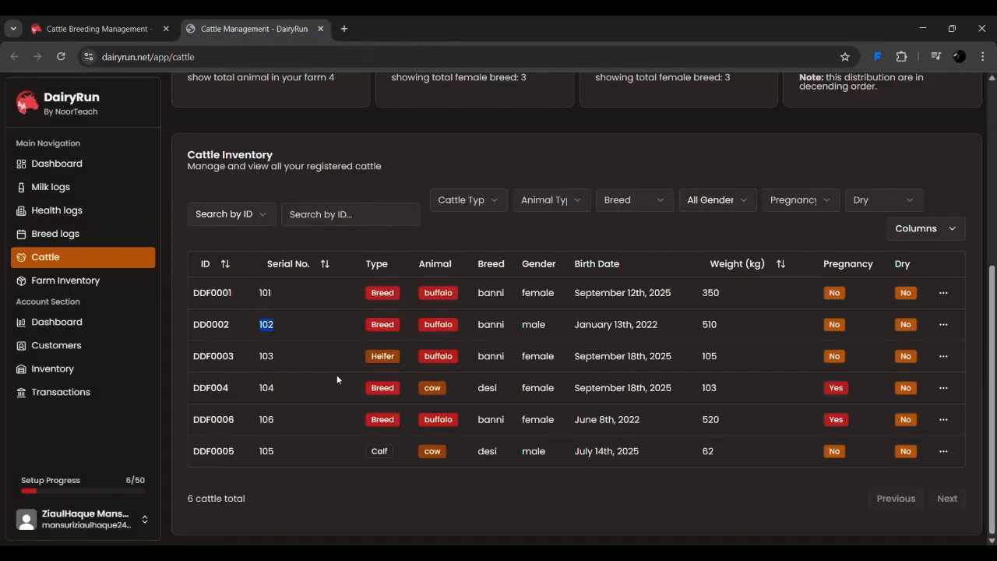
{"action": "double_click", "coordinate": [267, 387]}
{"action": "left_click", "coordinate": [77, 20]}
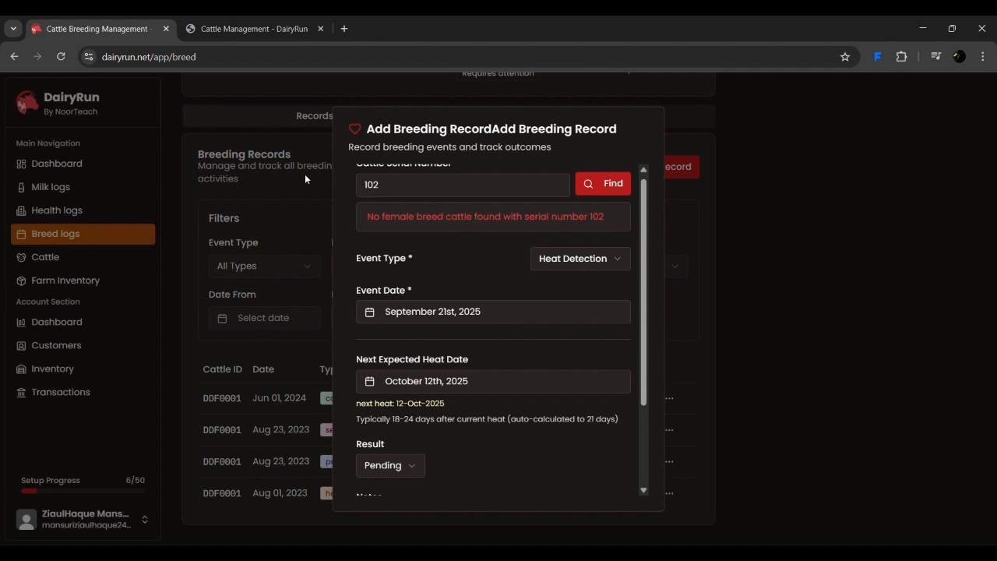
{"action": "left_click", "coordinate": [384, 187]}
{"action": "double_click", "coordinate": [383, 187]}
{"action": "type", "text": "106"}
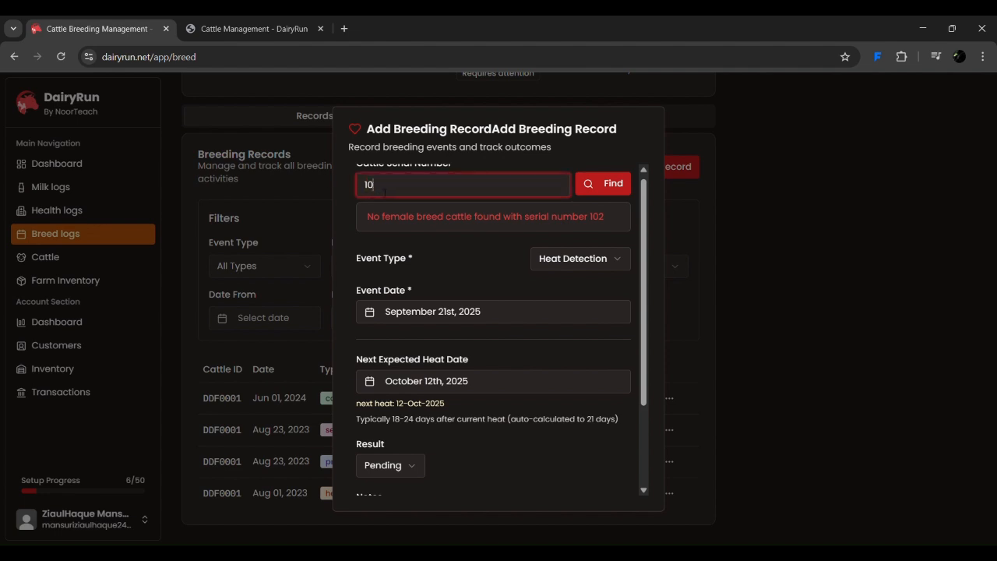
{"action": "left_click", "coordinate": [591, 183]}
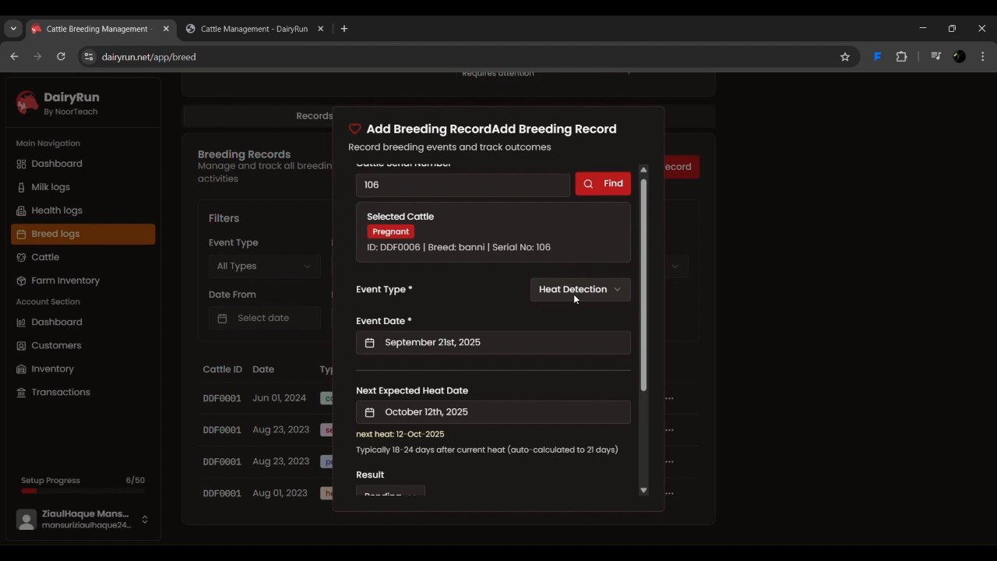
Review the heat detection details for cattle 106 and save the breeding record
{"action": "scroll", "coordinate": [574, 296], "scroll_direction": "up", "scroll_amount": 1}
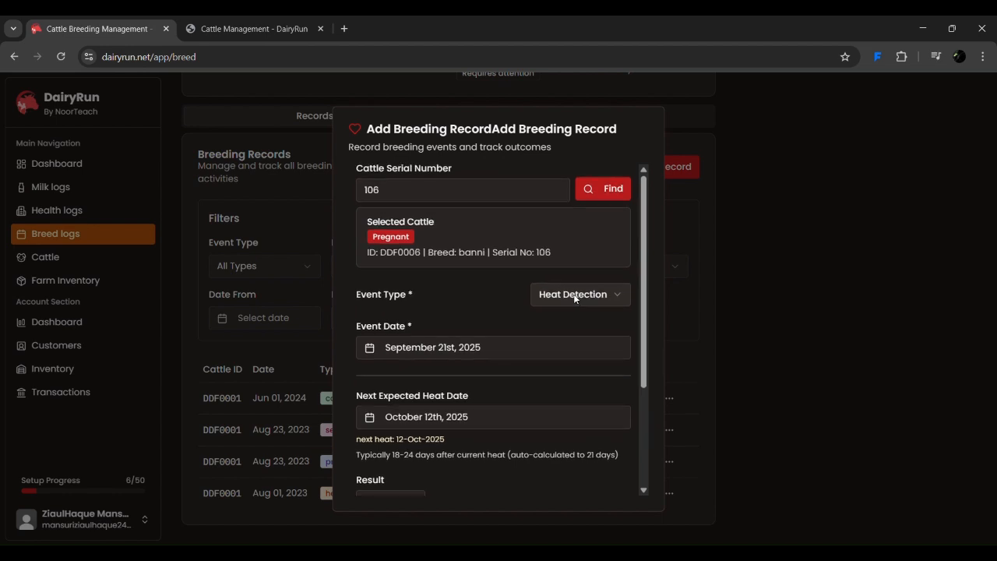
{"action": "scroll", "coordinate": [574, 297], "scroll_direction": "down", "scroll_amount": 1}
{"action": "scroll", "coordinate": [401, 419], "scroll_direction": "down", "scroll_amount": 2}
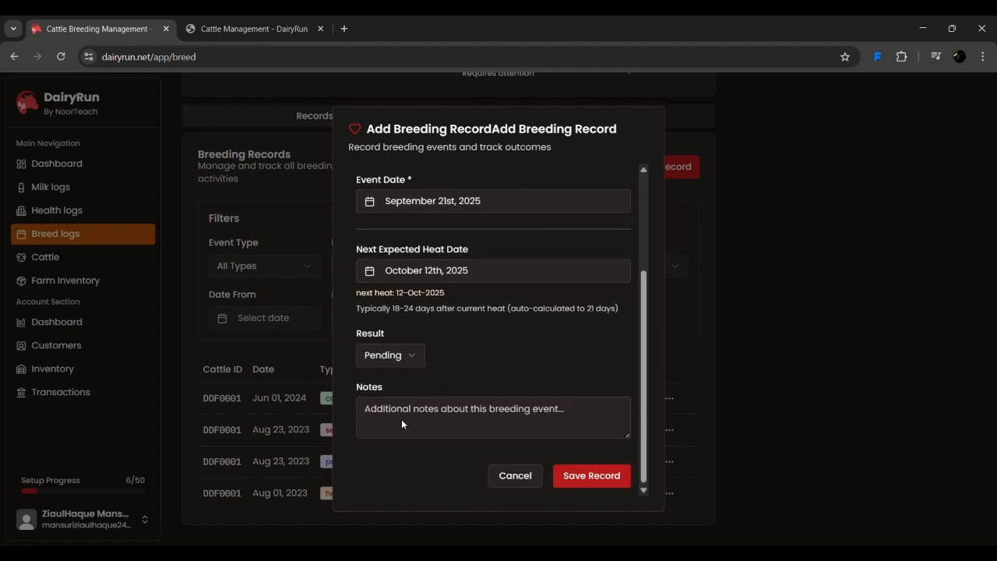
{"action": "left_click", "coordinate": [566, 471]}
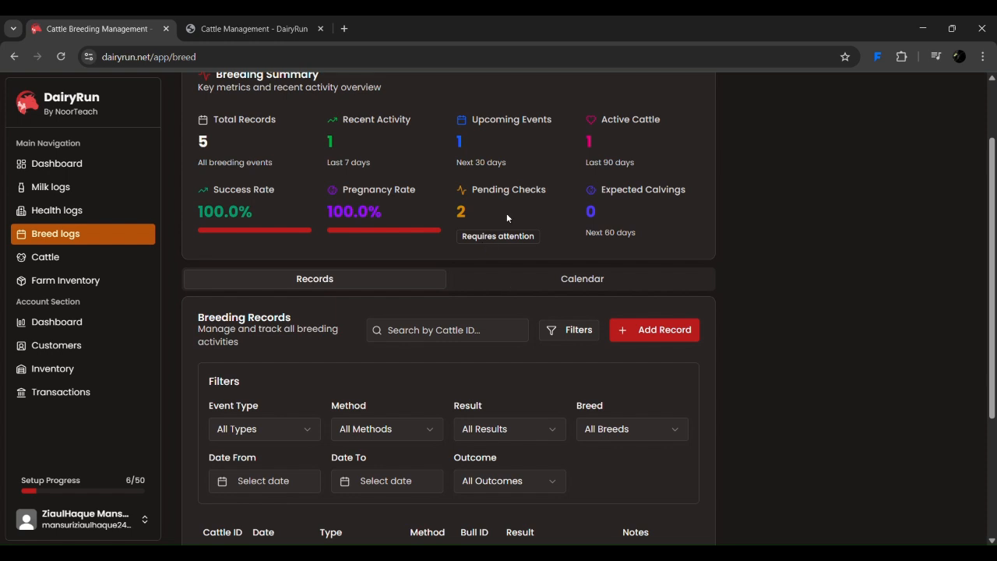
Start a new breeding record for cattle 106 with Service as the event type
{"action": "left_click", "coordinate": [627, 334]}
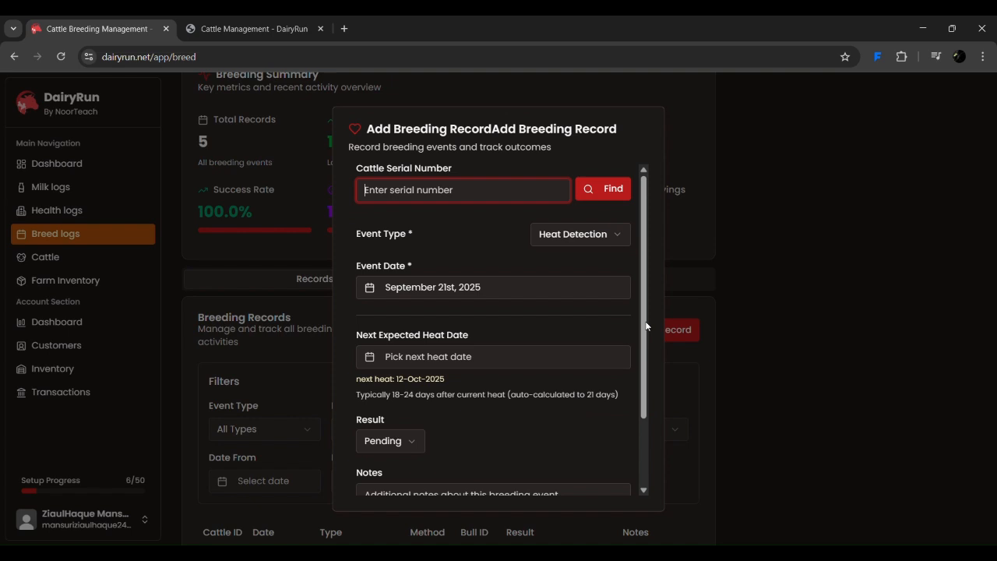
{"action": "type", "text": "106"}
{"action": "left_click", "coordinate": [602, 193]}
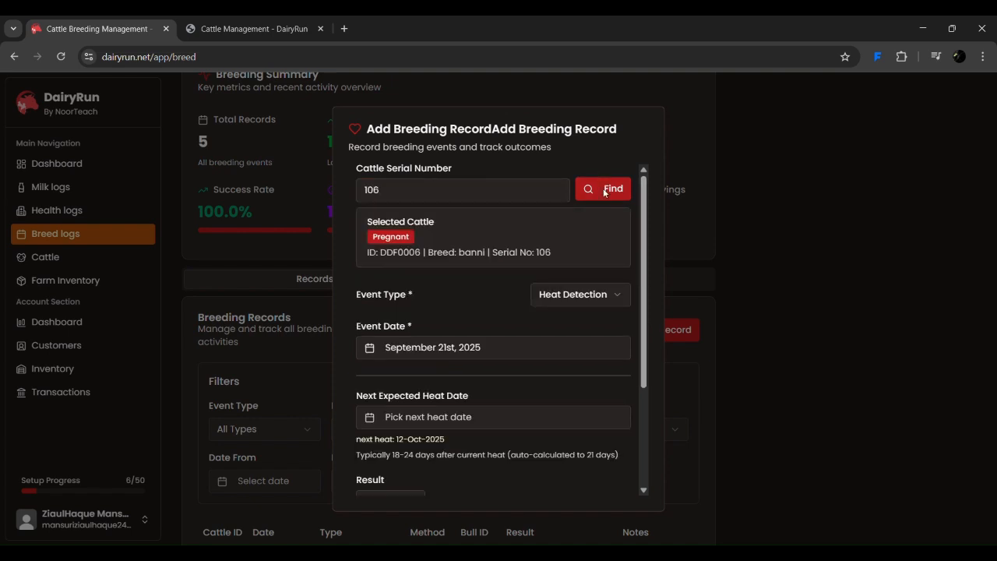
{"action": "left_click", "coordinate": [589, 294]}
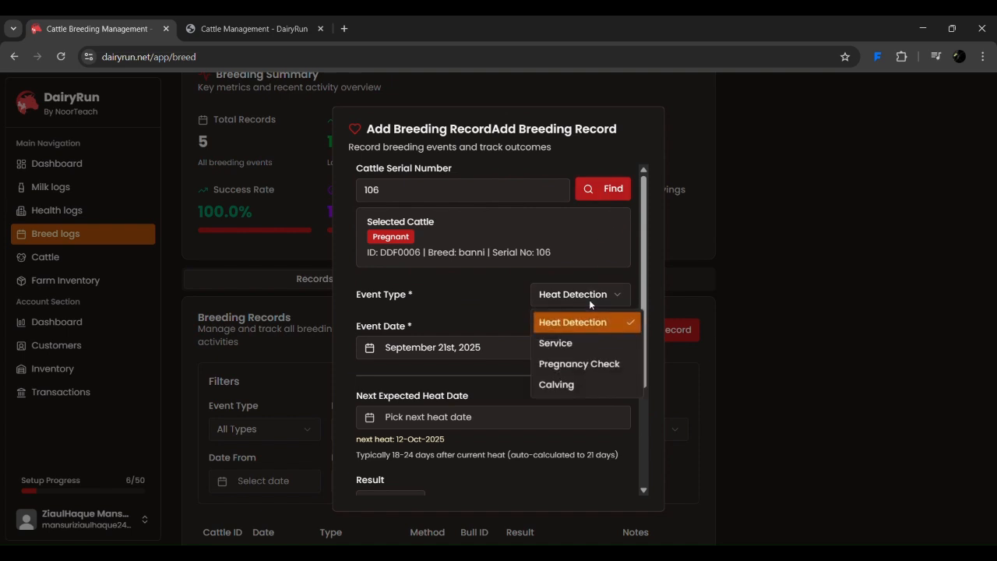
{"action": "left_click", "coordinate": [579, 342]}
{"action": "scroll", "coordinate": [579, 341], "scroll_direction": "down", "scroll_amount": 3}
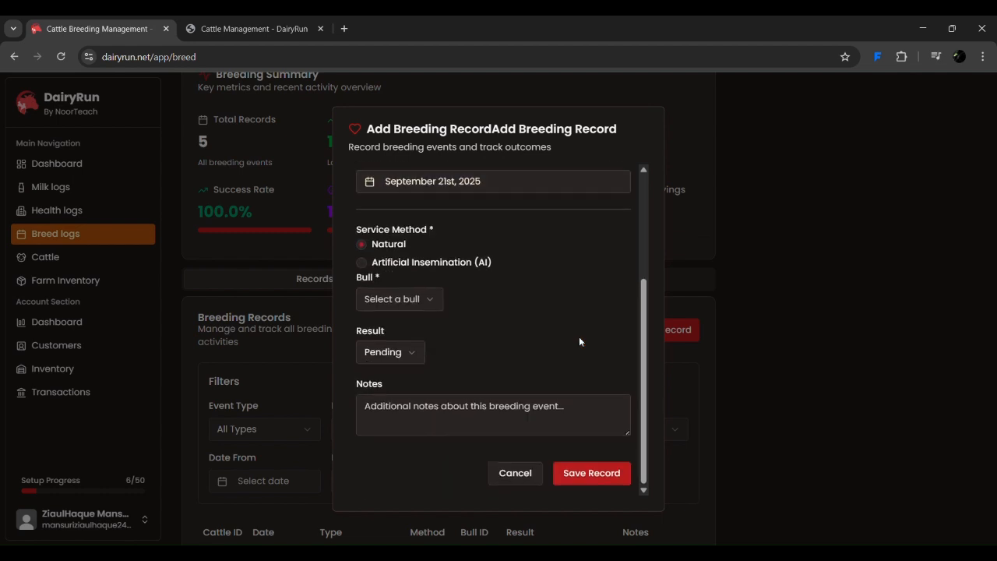
{"action": "scroll", "coordinate": [579, 341], "scroll_direction": "up", "scroll_amount": 1}
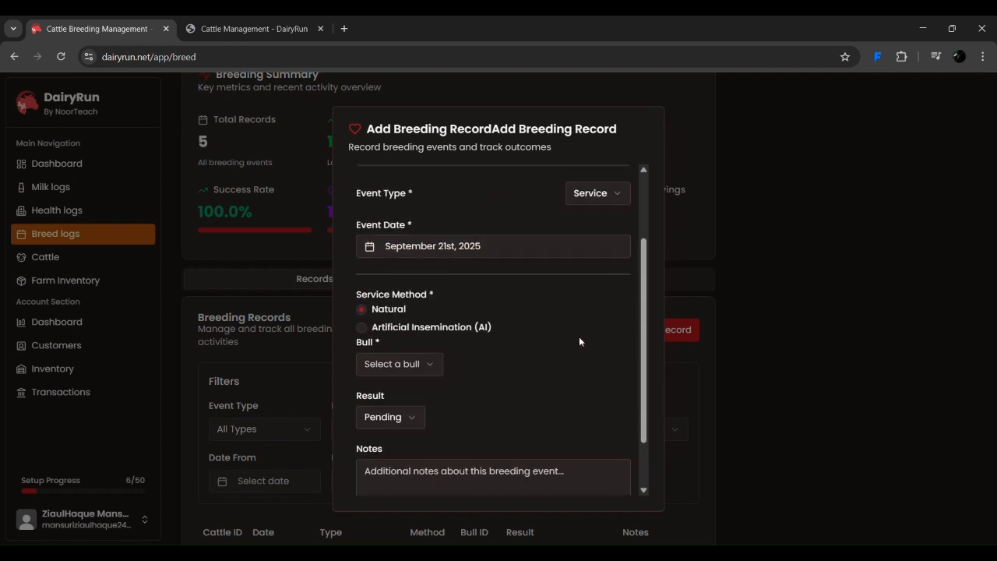
Set the service's event date to September 23, 2025, and switch the service method to Artificial Insemination and back to Natural
{"action": "left_click", "coordinate": [420, 251]}
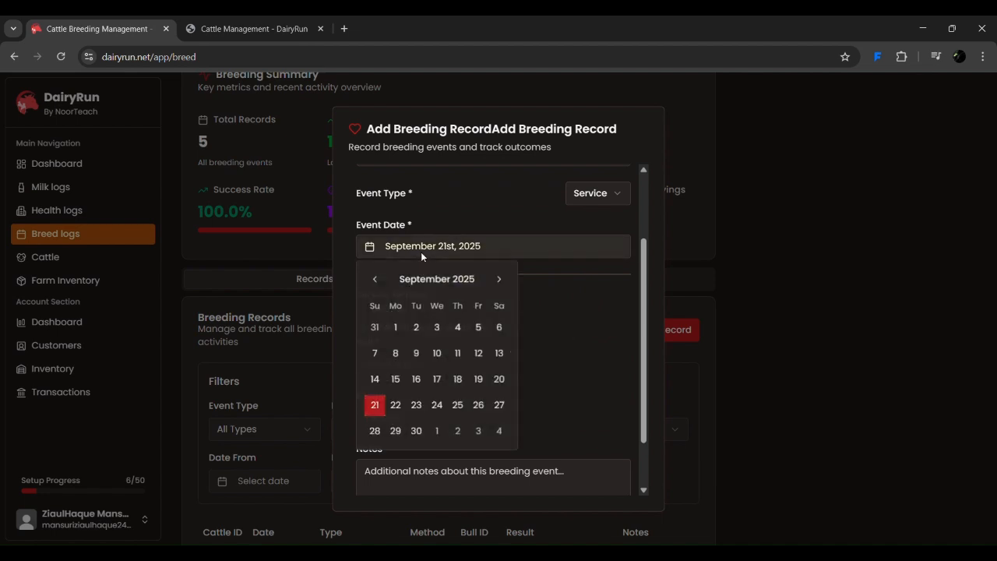
{"action": "left_click", "coordinate": [412, 409]}
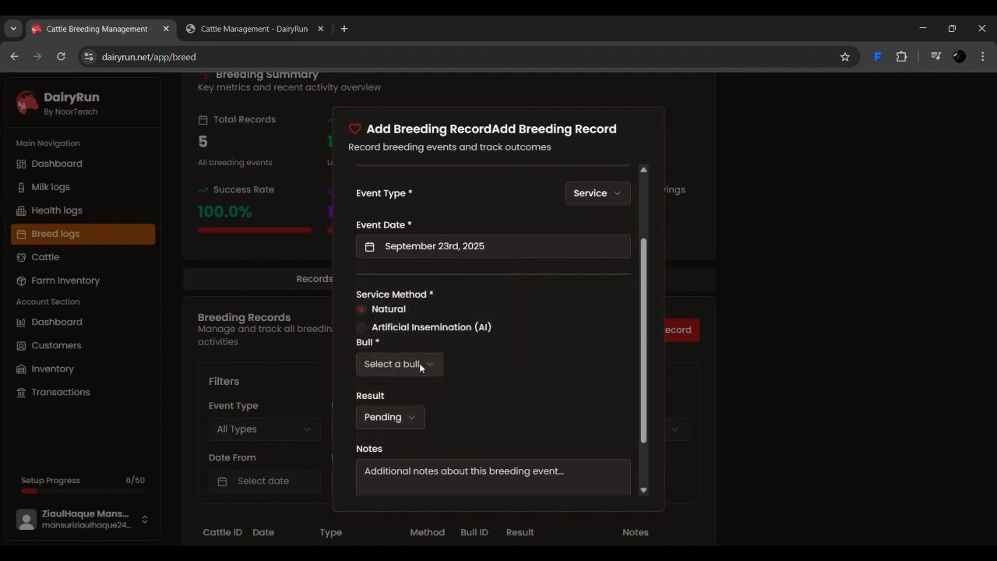
{"action": "left_click", "coordinate": [377, 331]}
{"action": "left_click", "coordinate": [397, 310]}
{"action": "left_click", "coordinate": [380, 312]}
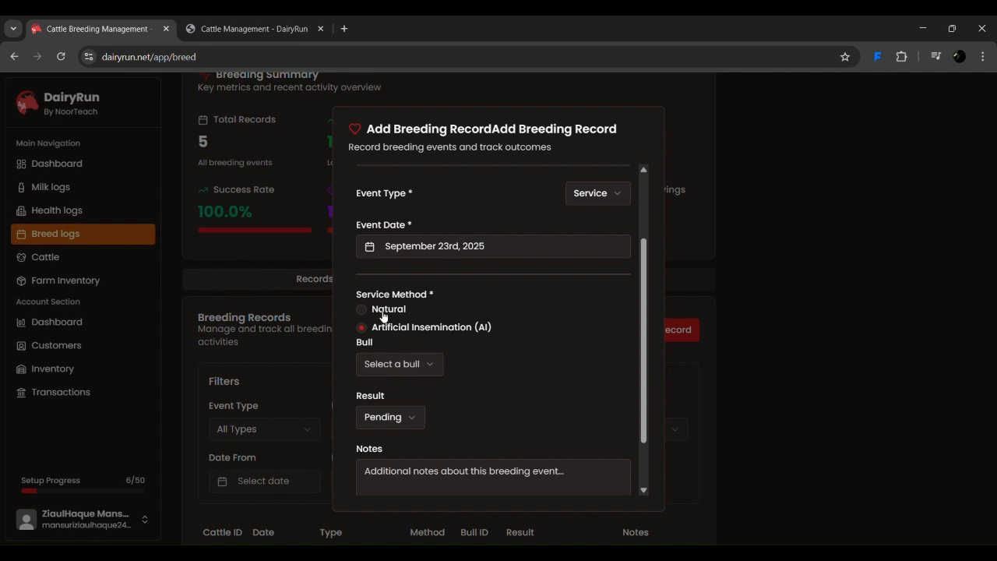
Choose banni bull DD0002, leave the result as Pending, and try to save the service record
{"action": "left_click", "coordinate": [376, 362]}
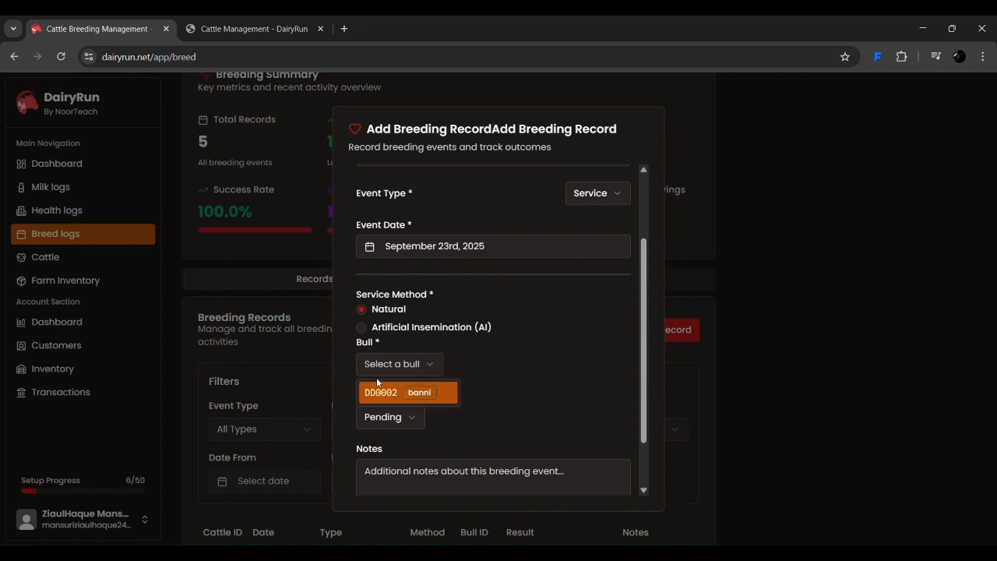
{"action": "left_click", "coordinate": [379, 395]}
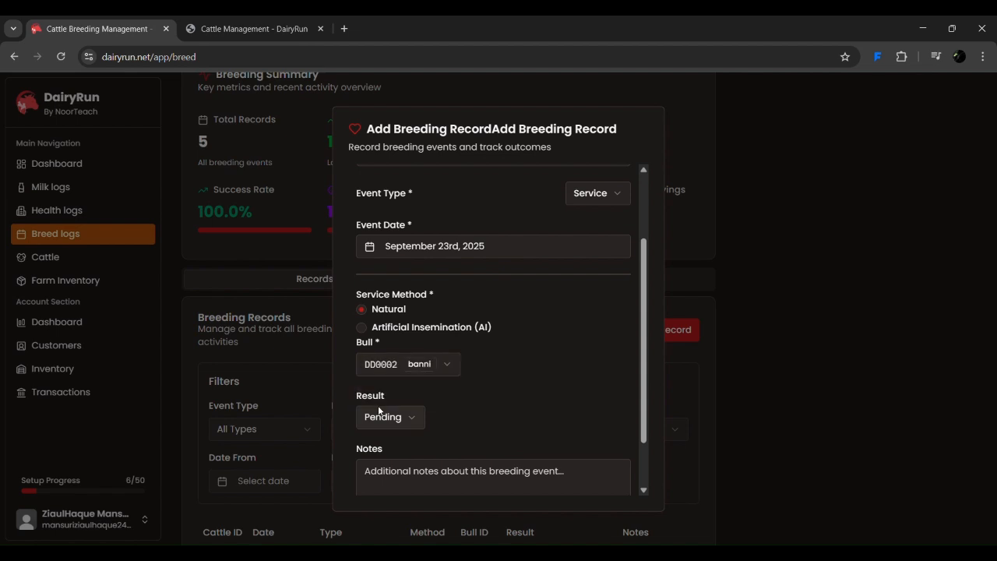
{"action": "scroll", "coordinate": [501, 413], "scroll_direction": "down", "scroll_amount": 1}
{"action": "left_click", "coordinate": [415, 360]}
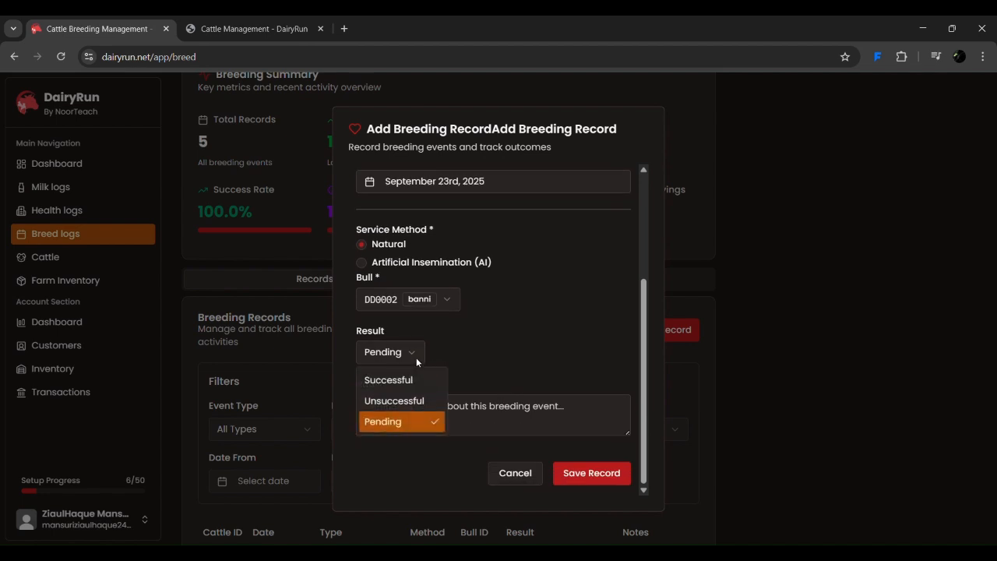
{"action": "left_click", "coordinate": [524, 348]}
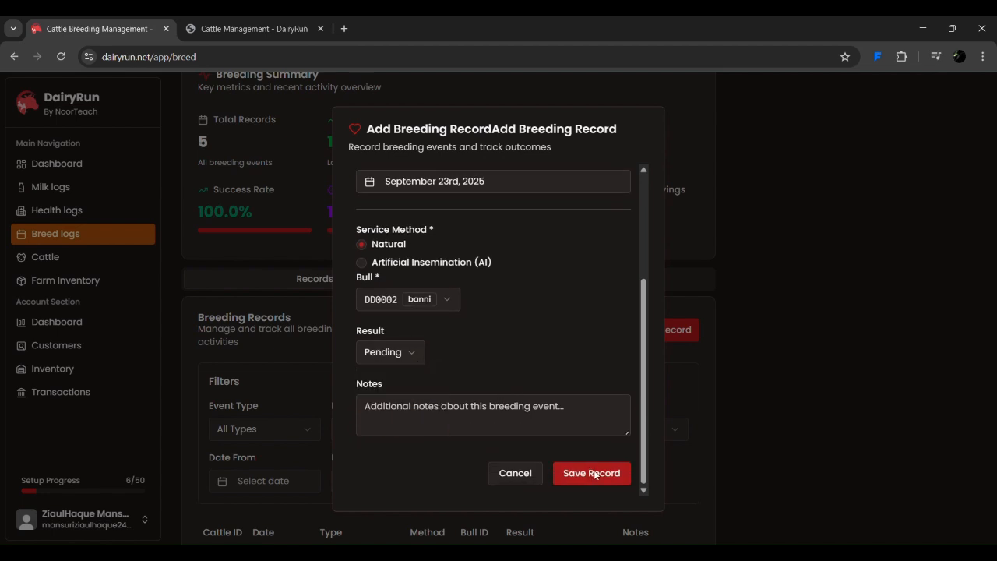
{"action": "left_click", "coordinate": [595, 472]}
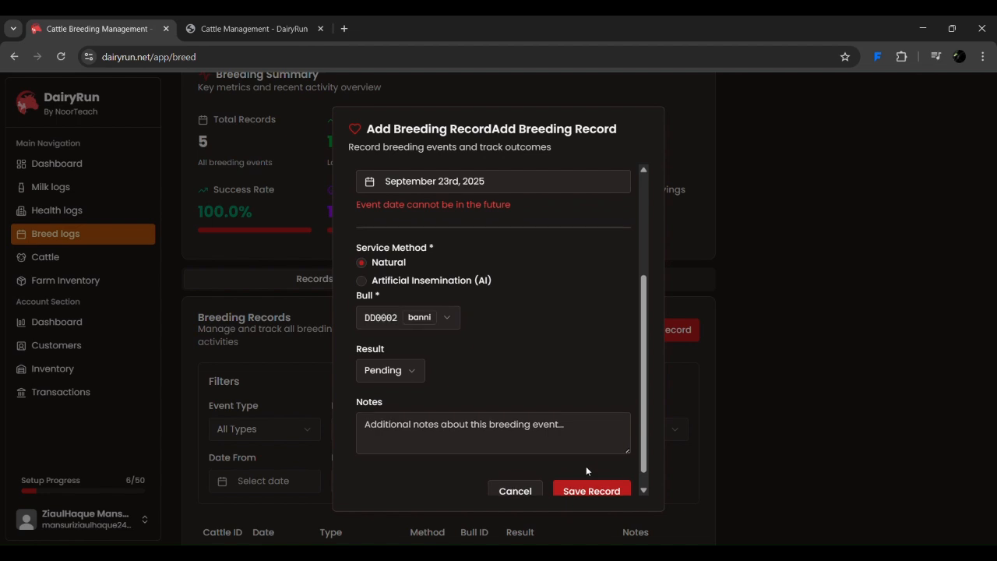
Set the service's event date to September 21, 2025, and save the record
{"action": "scroll", "coordinate": [498, 425], "scroll_direction": "up", "scroll_amount": 2}
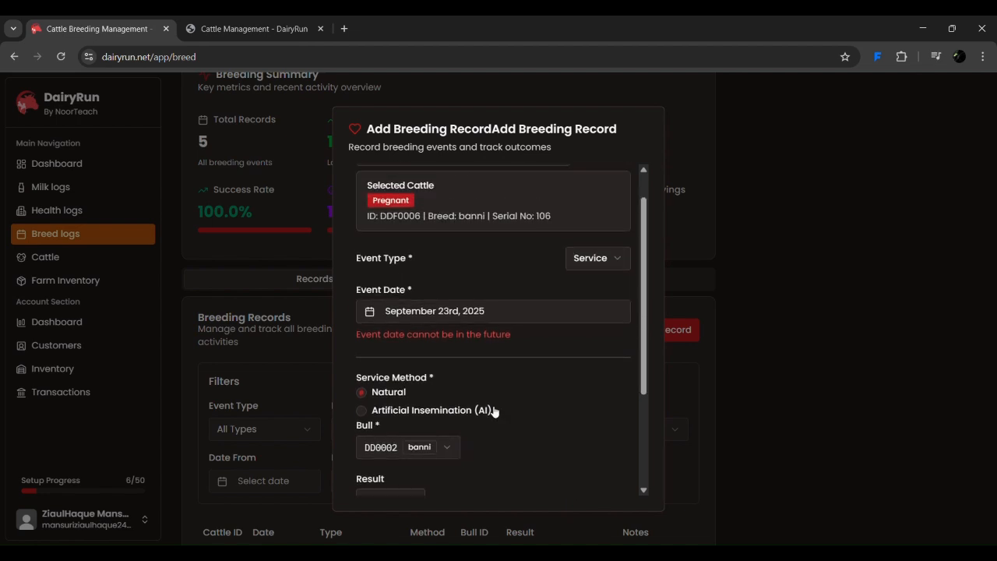
{"action": "left_click", "coordinate": [450, 314]}
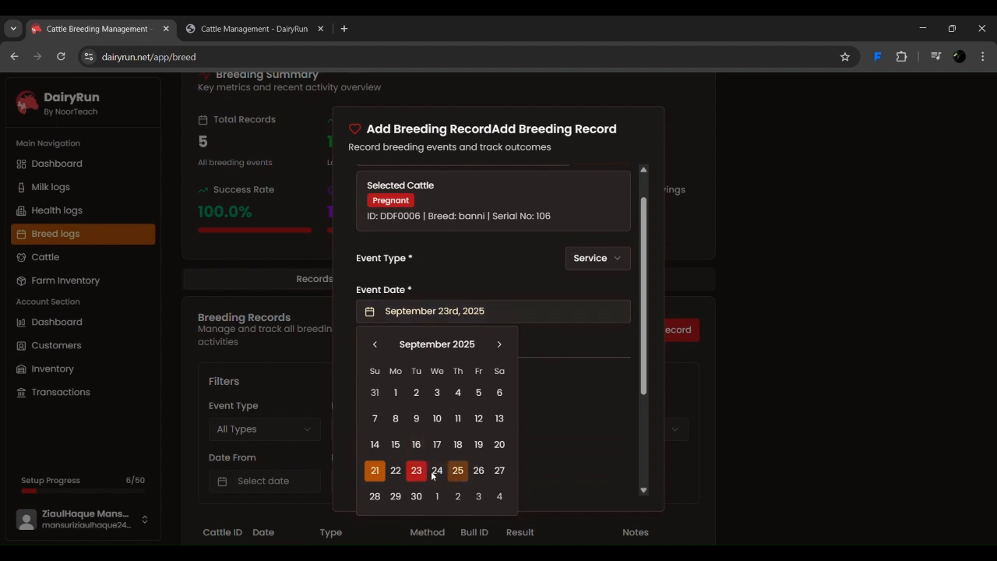
{"action": "left_click", "coordinate": [375, 471]}
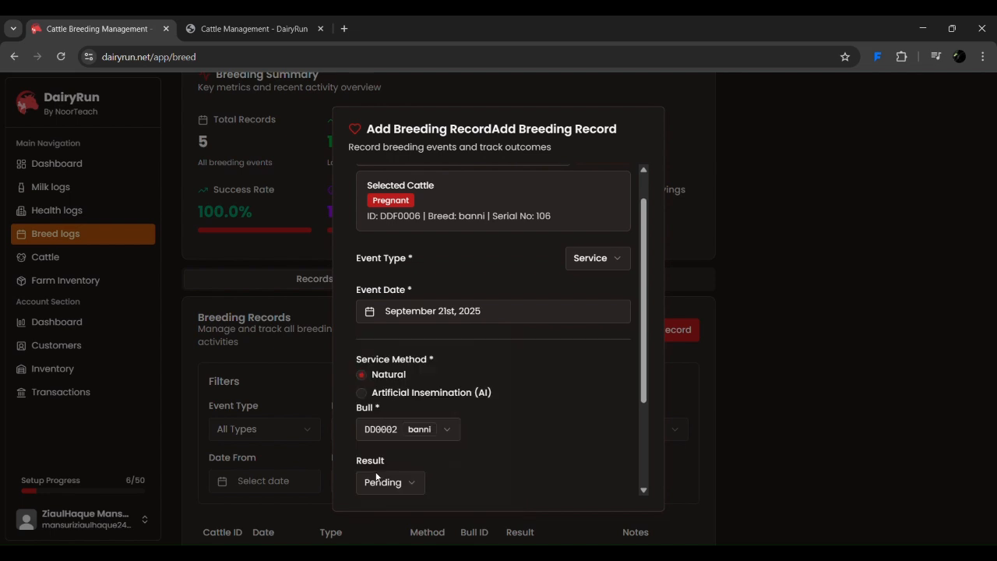
{"action": "scroll", "coordinate": [483, 437], "scroll_direction": "down", "scroll_amount": 3}
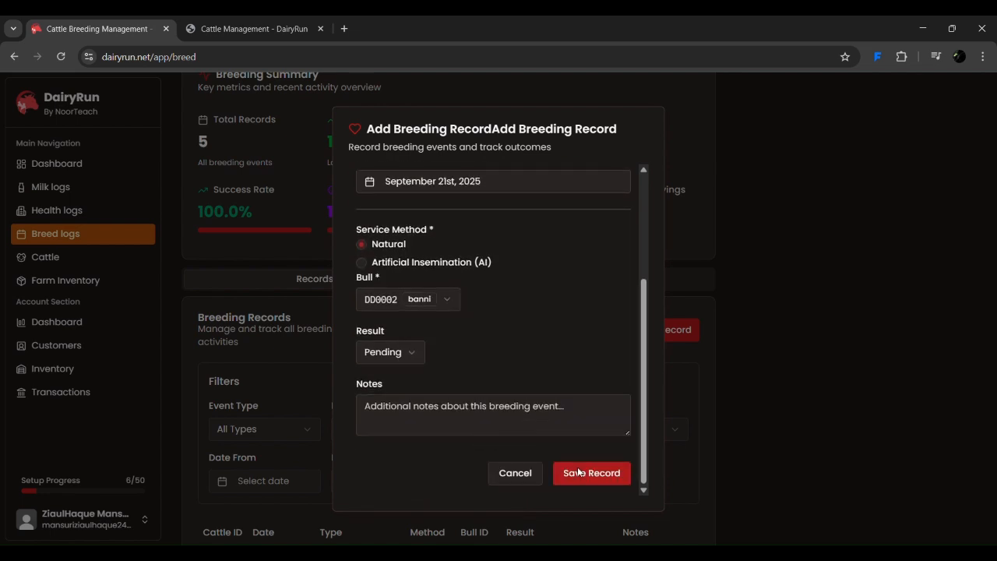
{"action": "left_click", "coordinate": [578, 472]}
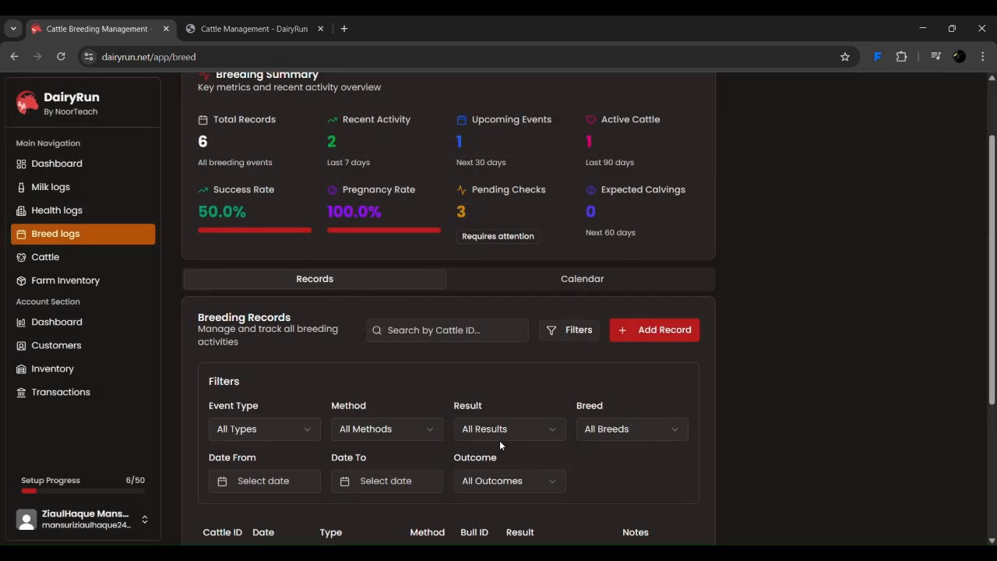
Review the breeding records table, and start a new record for cattle 106 with Pregnancy Check as the event type
{"action": "scroll", "coordinate": [499, 440], "scroll_direction": "down", "scroll_amount": 3}
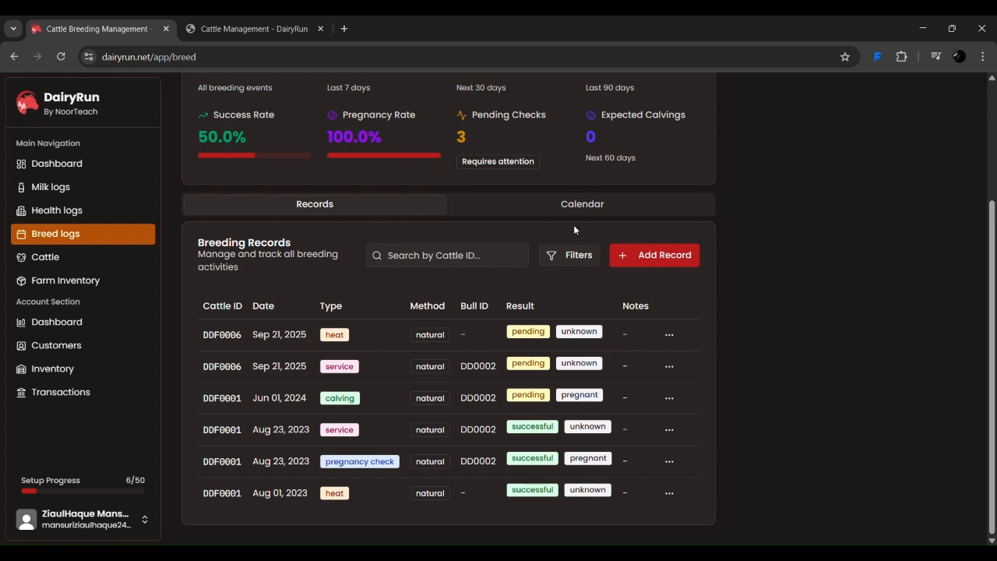
{"action": "left_click", "coordinate": [684, 259]}
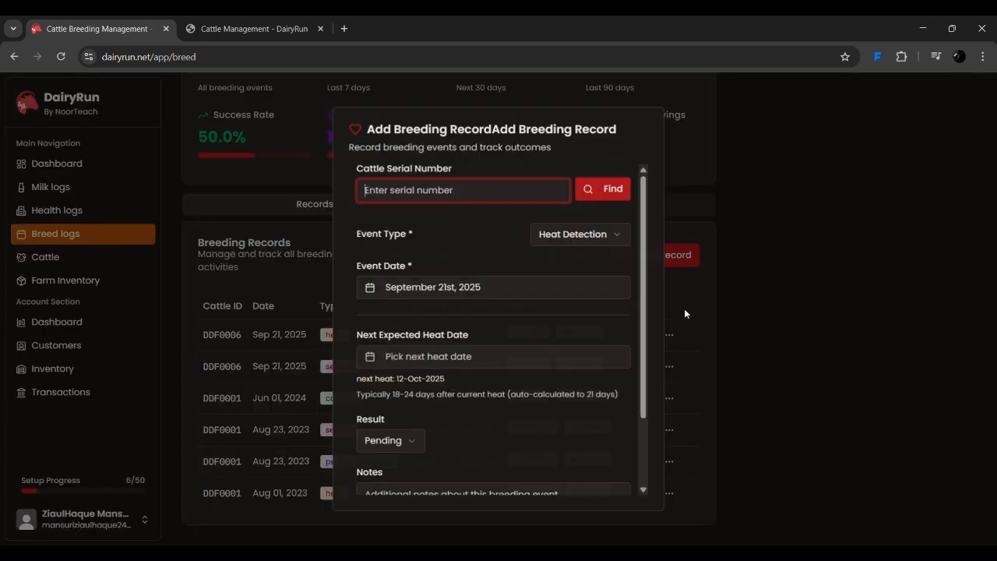
{"action": "type", "text": "106"}
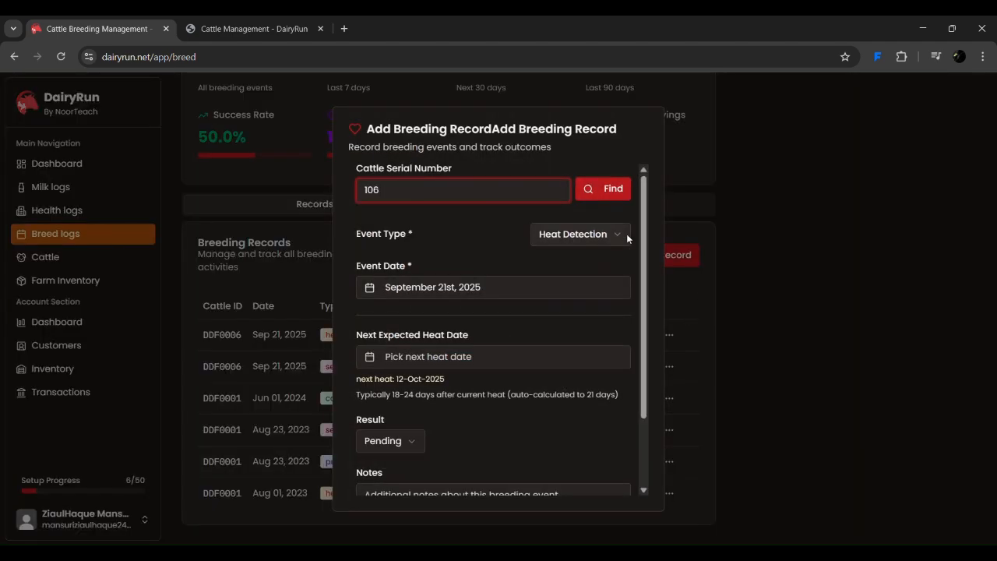
{"action": "left_click", "coordinate": [603, 189]}
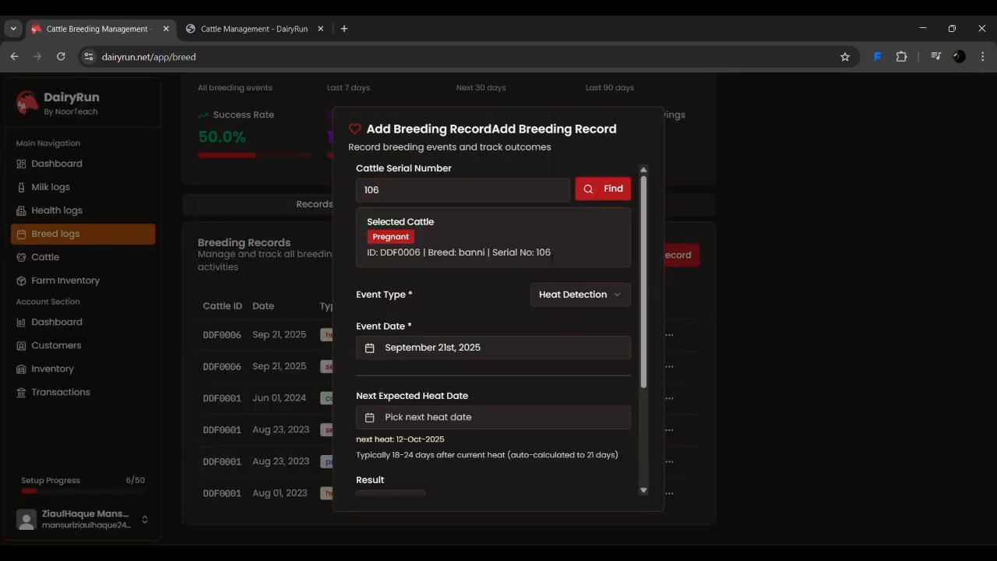
{"action": "scroll", "coordinate": [504, 281], "scroll_direction": "down", "scroll_amount": 2}
{"action": "scroll", "coordinate": [509, 264], "scroll_direction": "up", "scroll_amount": 1}
{"action": "left_click", "coordinate": [573, 230]}
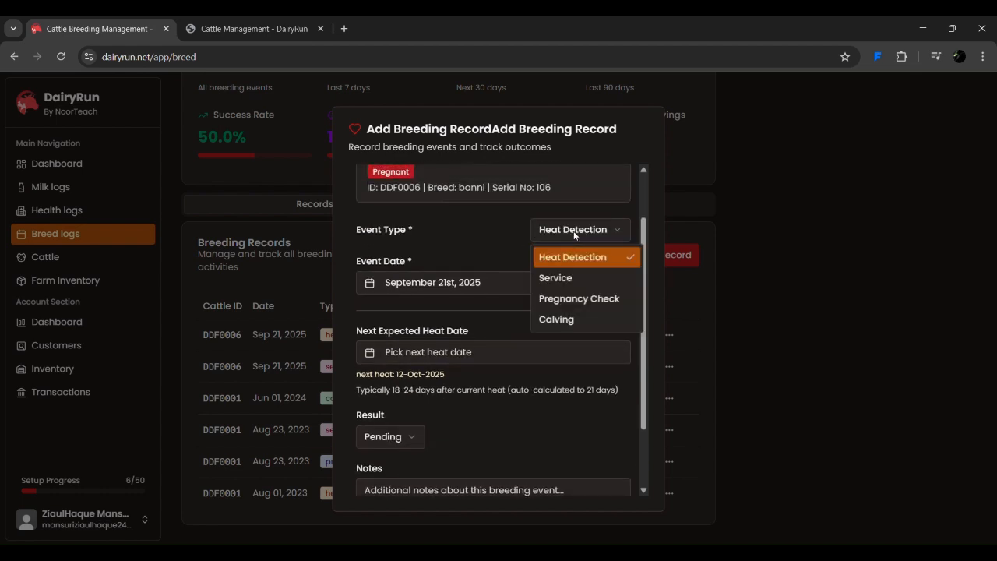
{"action": "left_click", "coordinate": [576, 297]}
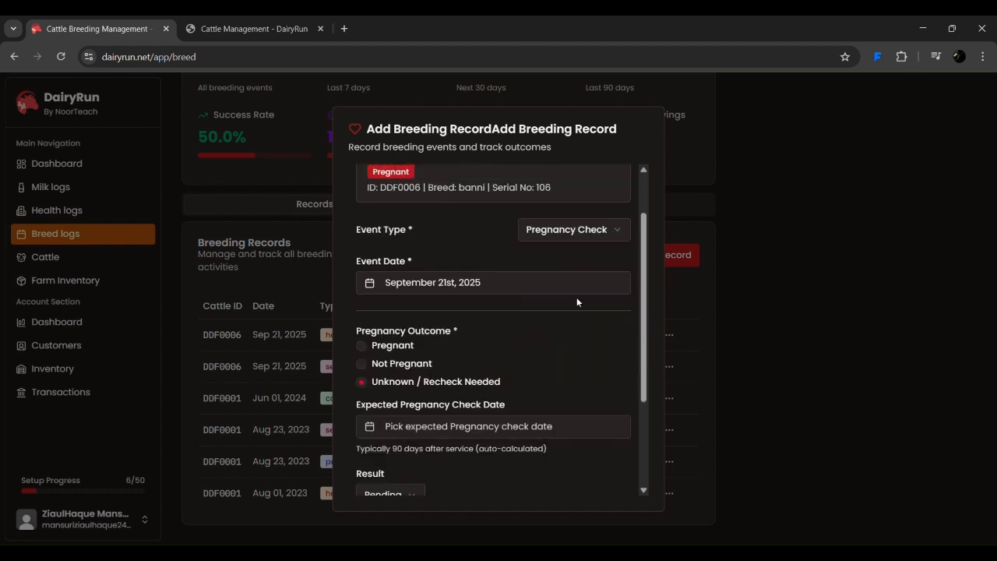
Try September 20, 2025 as the pregnancy check's event date, and set it back to September 21
{"action": "left_click", "coordinate": [488, 285]}
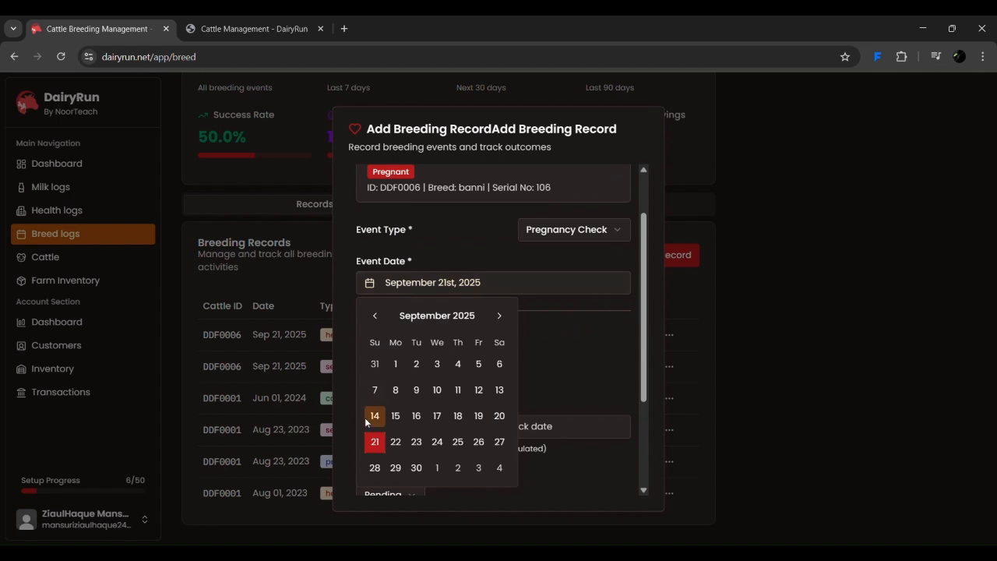
{"action": "left_click", "coordinate": [500, 415]}
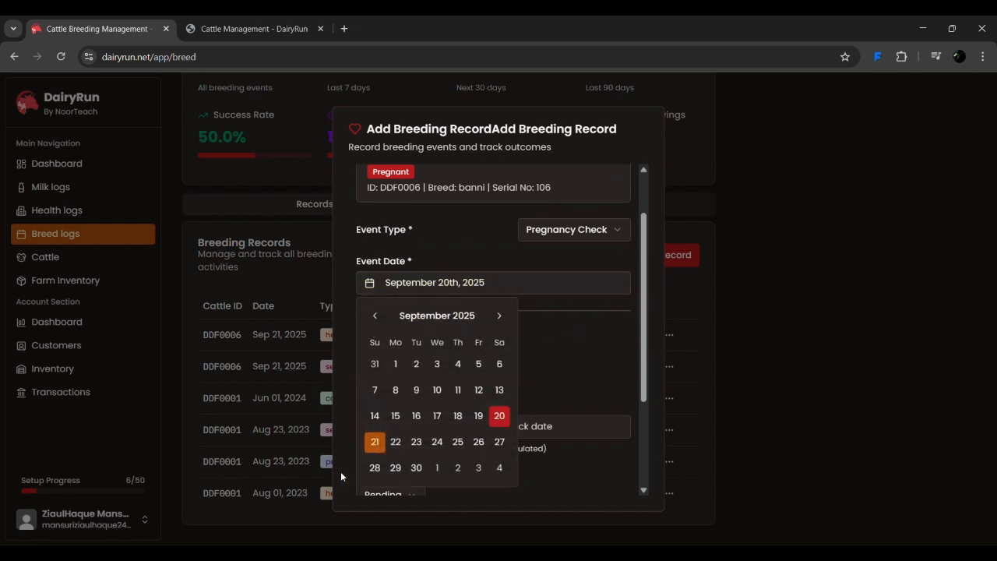
{"action": "left_click", "coordinate": [374, 441]}
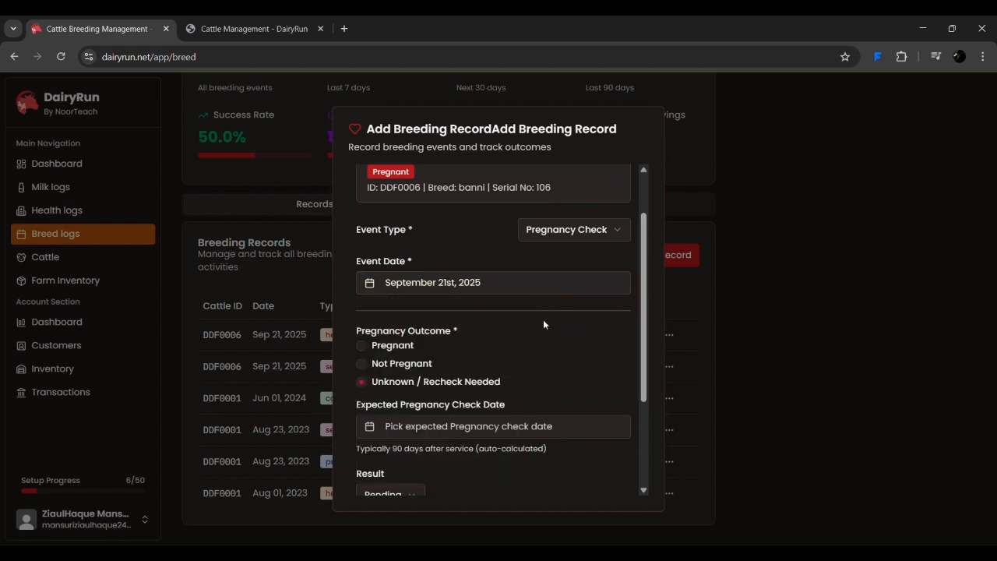
Review the pregnancy outcome, expected check date, result and notes fields of the pregnancy check record
{"action": "scroll", "coordinate": [543, 321], "scroll_direction": "down", "scroll_amount": 1}
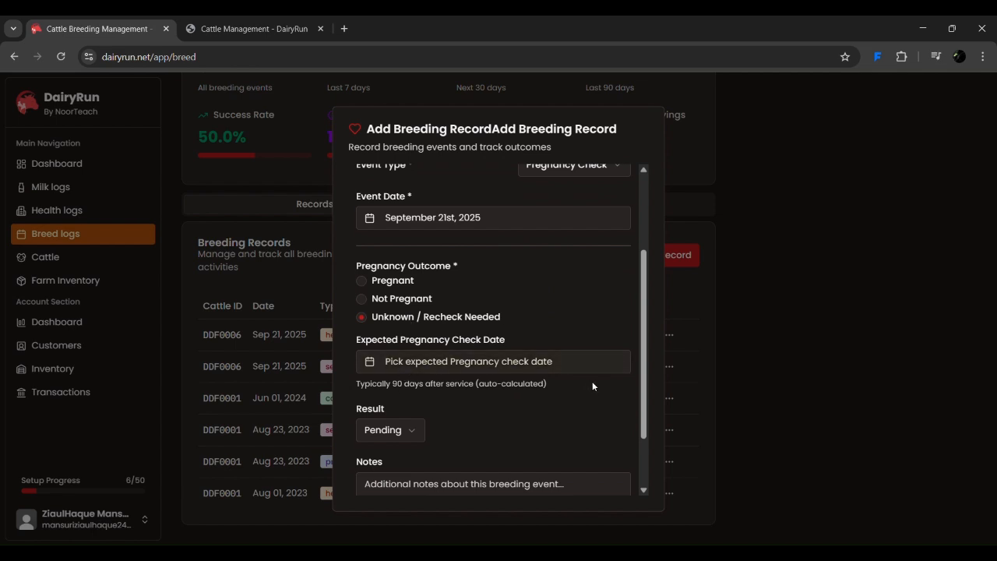
{"action": "scroll", "coordinate": [592, 381], "scroll_direction": "down", "scroll_amount": 2}
{"action": "scroll", "coordinate": [593, 381], "scroll_direction": "up", "scroll_amount": 2}
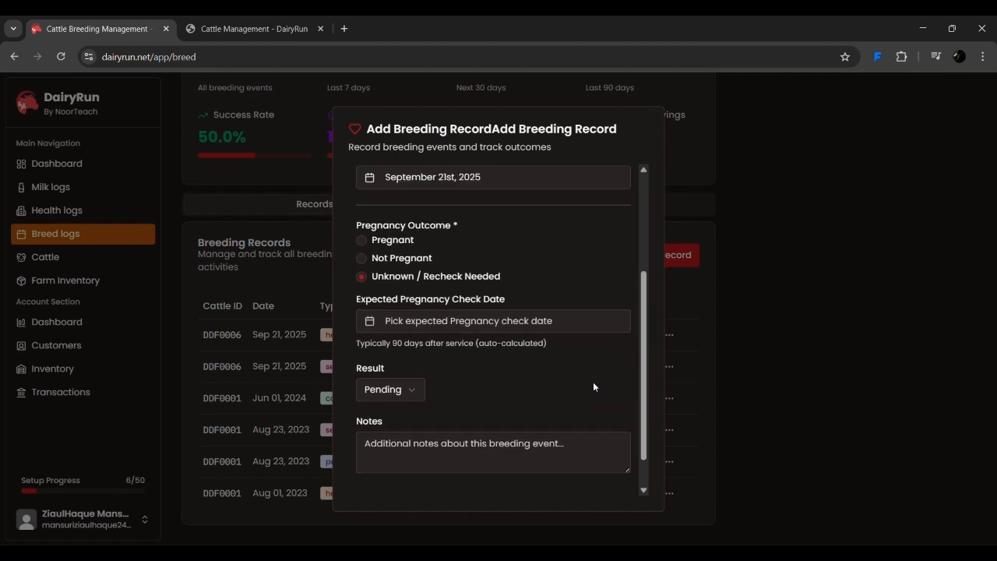
{"action": "scroll", "coordinate": [593, 382], "scroll_direction": "up", "scroll_amount": 1}
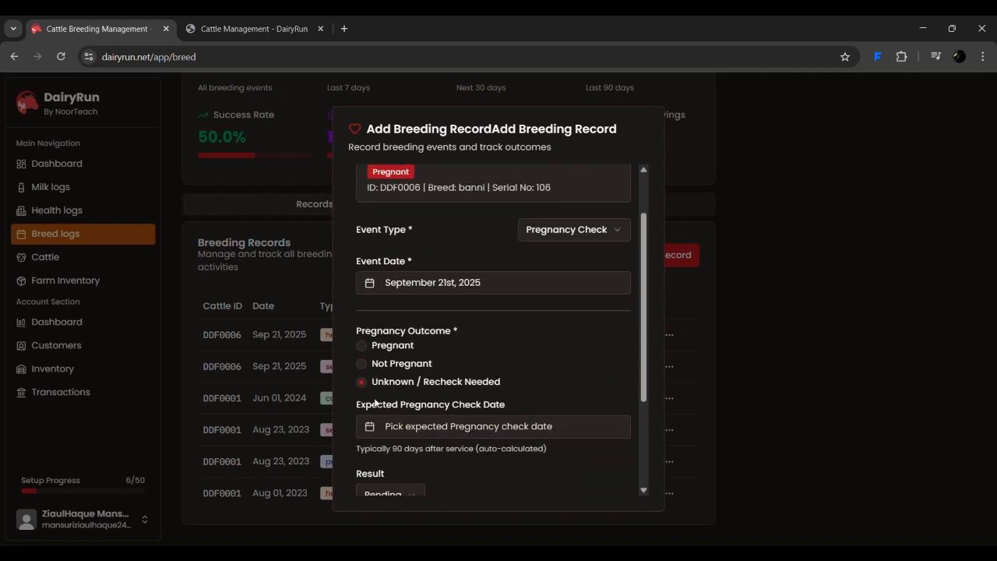
{"action": "left_click", "coordinate": [390, 428]}
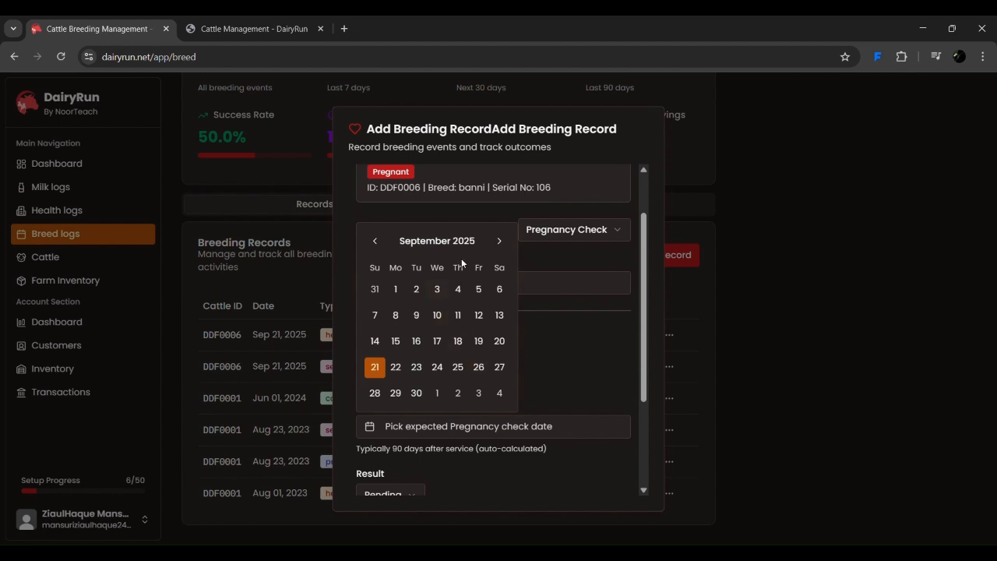
{"action": "left_click", "coordinate": [608, 347]}
Set the pregnancy check's event date to September 20, 2025
{"action": "left_click", "coordinate": [565, 290]}
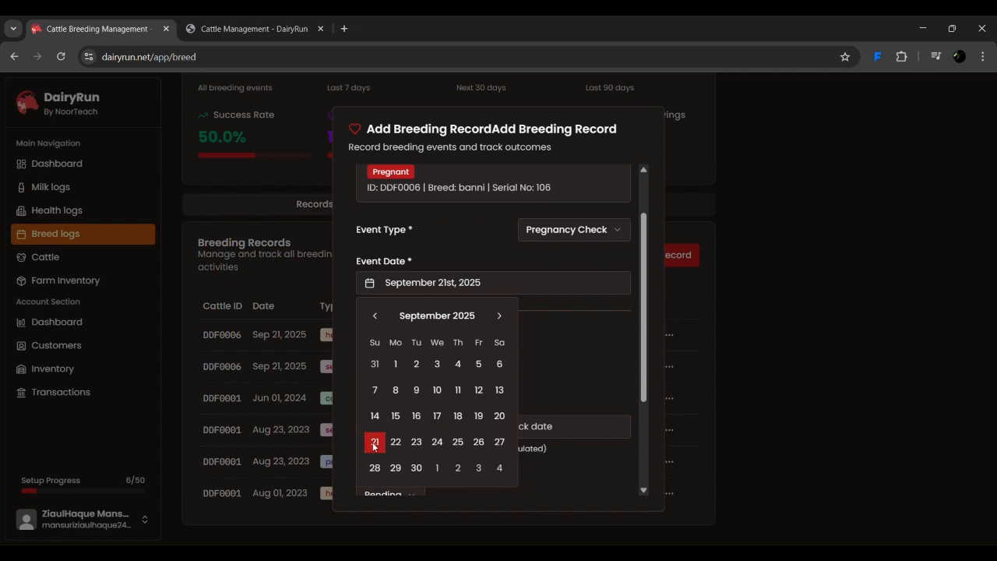
{"action": "left_click", "coordinate": [498, 416]}
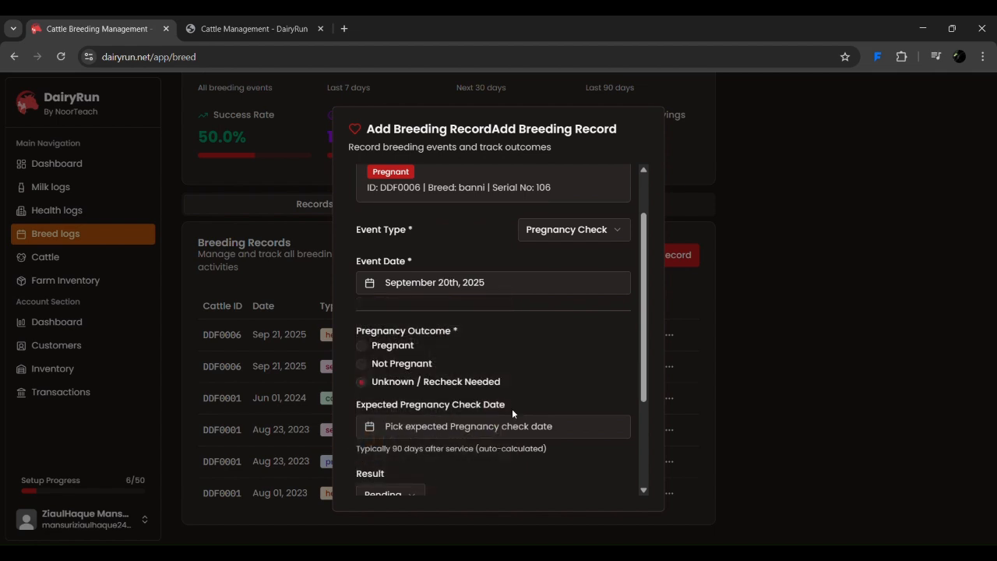
{"action": "left_click", "coordinate": [488, 425]}
{"action": "left_click", "coordinate": [592, 378]}
Set the expected pregnancy check date to December 20, 2025, and save the record
{"action": "left_click", "coordinate": [405, 426]}
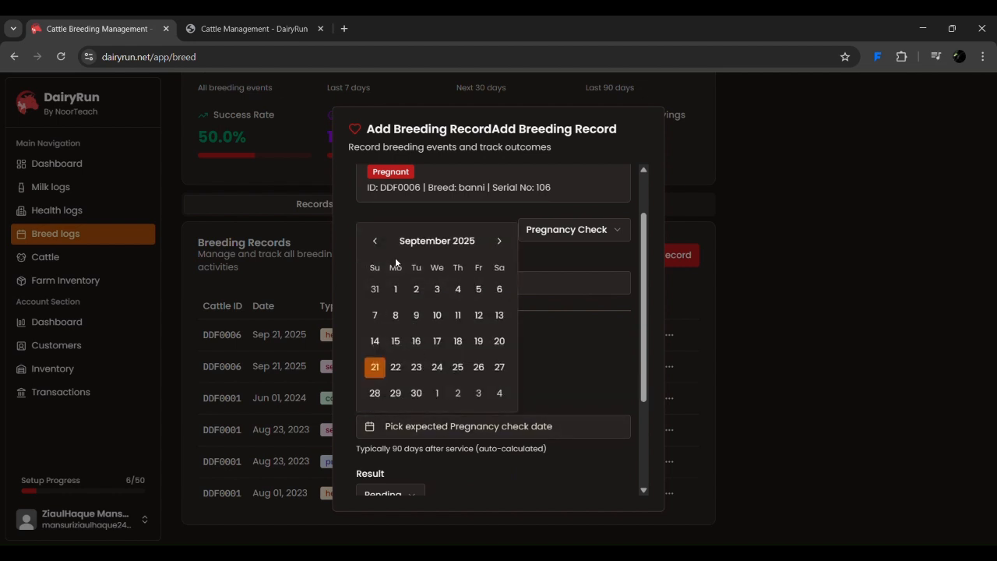
{"action": "left_click", "coordinate": [500, 242]}
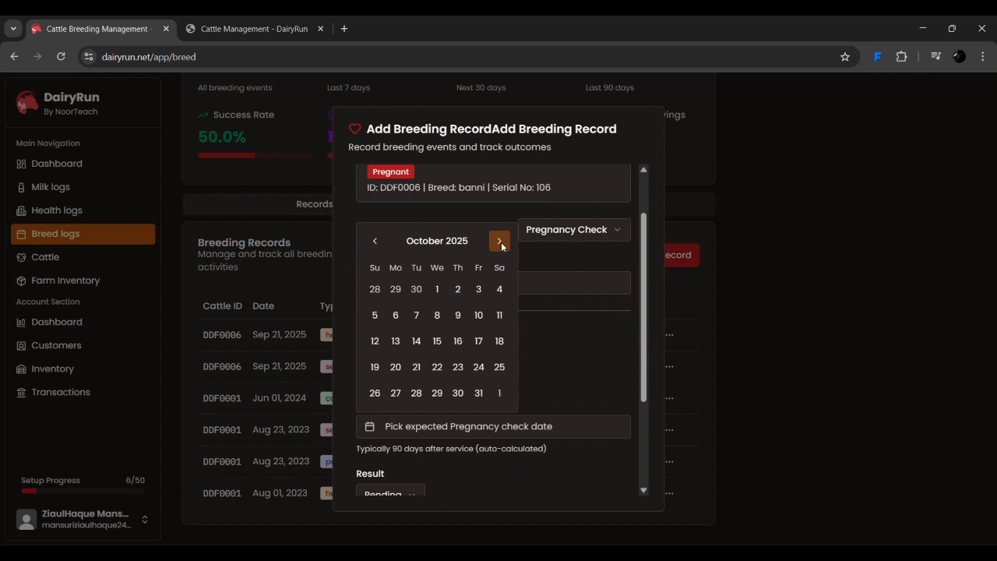
{"action": "left_click", "coordinate": [501, 242]}
{"action": "left_click", "coordinate": [500, 242]}
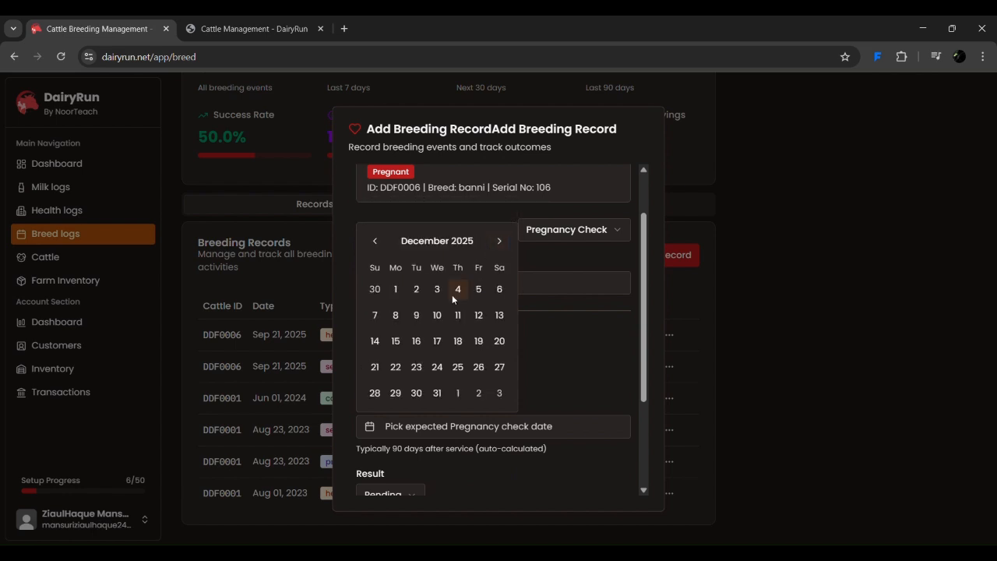
{"action": "left_click", "coordinate": [499, 341]}
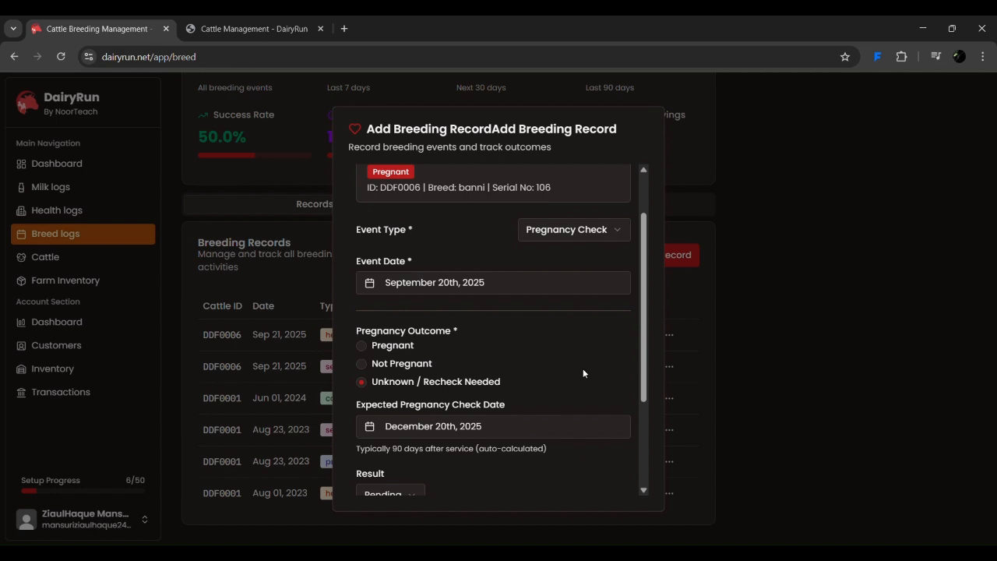
{"action": "scroll", "coordinate": [583, 373], "scroll_direction": "down", "scroll_amount": 2}
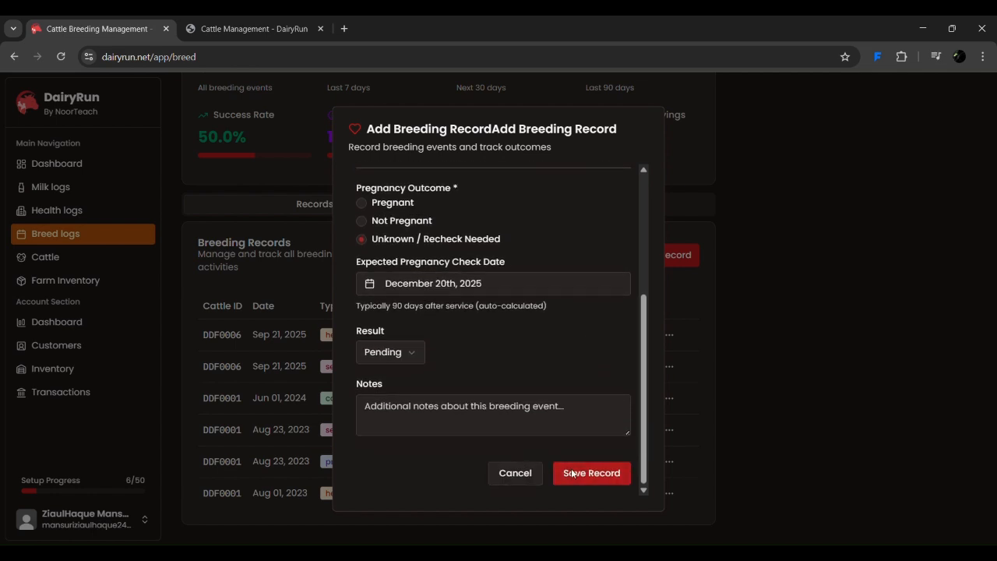
{"action": "left_click", "coordinate": [572, 473]}
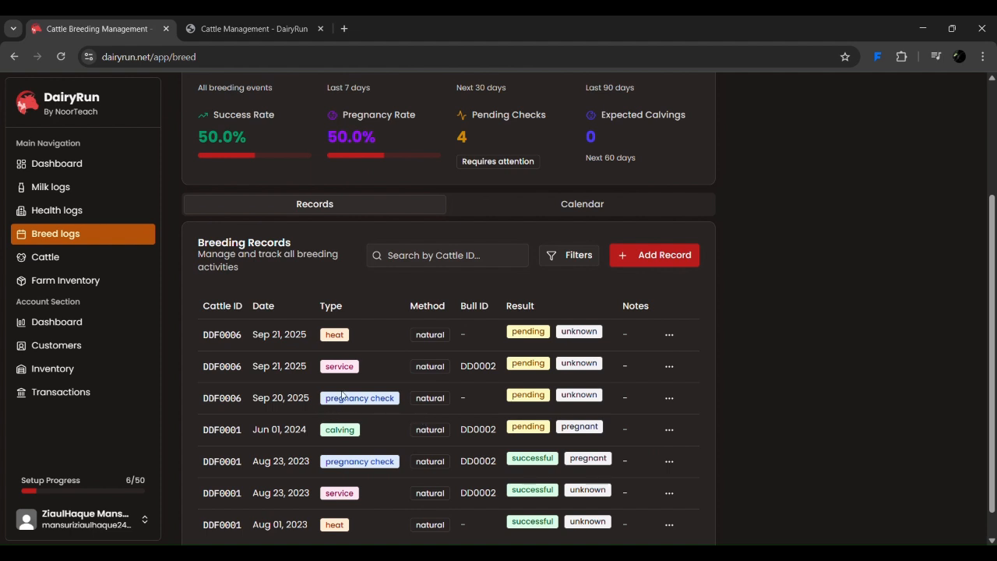
Review the new pregnancy check's date in the breeding records table and look over the breeding summary
{"action": "triple_click", "coordinate": [279, 398]}
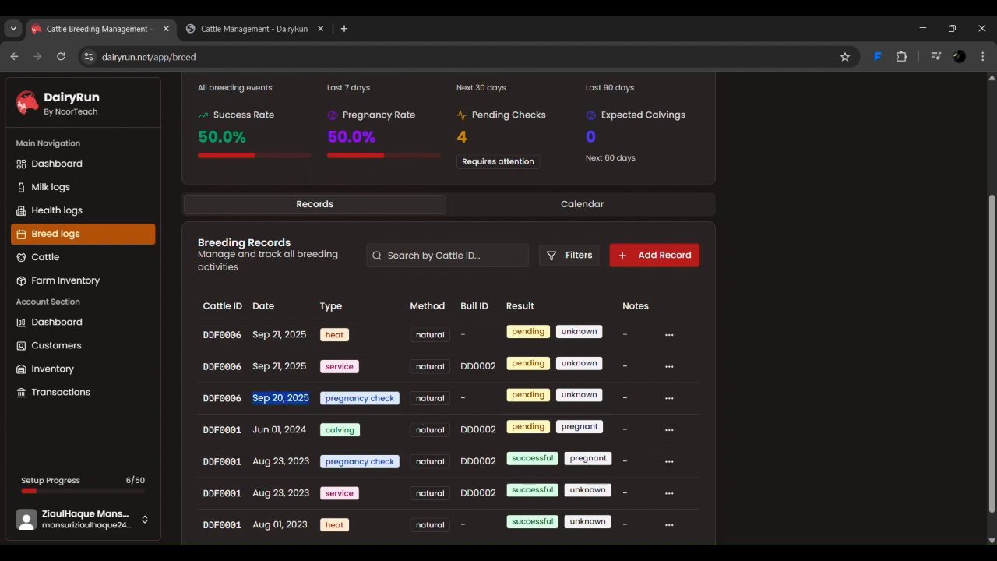
{"action": "left_click", "coordinate": [737, 395]}
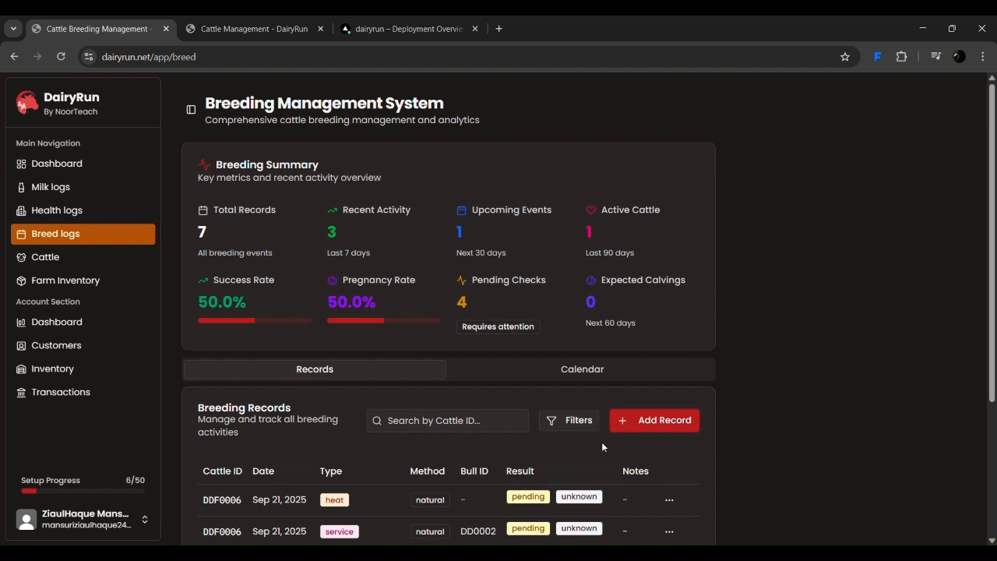
{"action": "scroll", "coordinate": [454, 291], "scroll_direction": "down", "scroll_amount": 1}
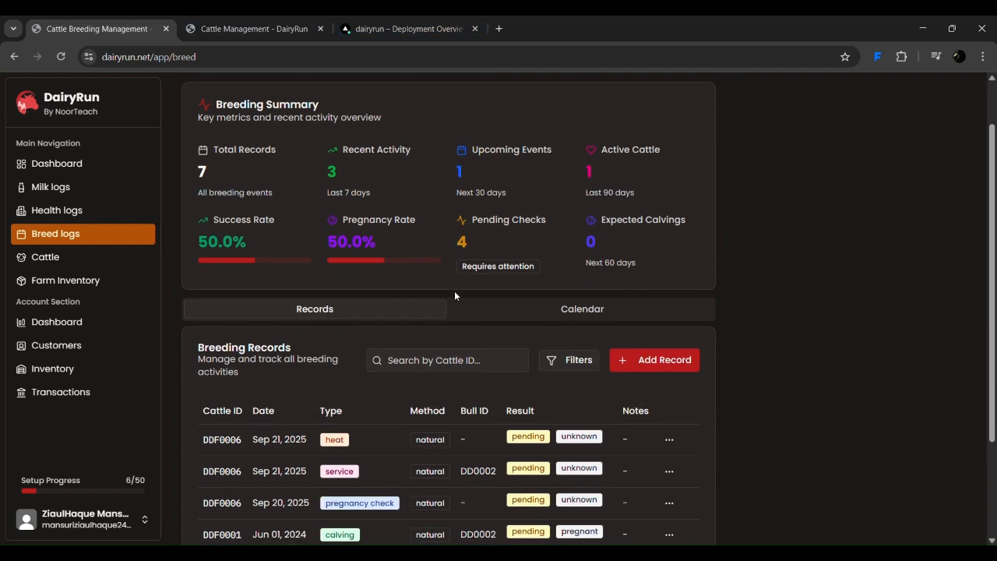
{"action": "scroll", "coordinate": [686, 361], "scroll_direction": "down", "scroll_amount": 2}
Start a new breeding record and find the cattle with serial number 106
{"action": "left_click", "coordinate": [634, 228]}
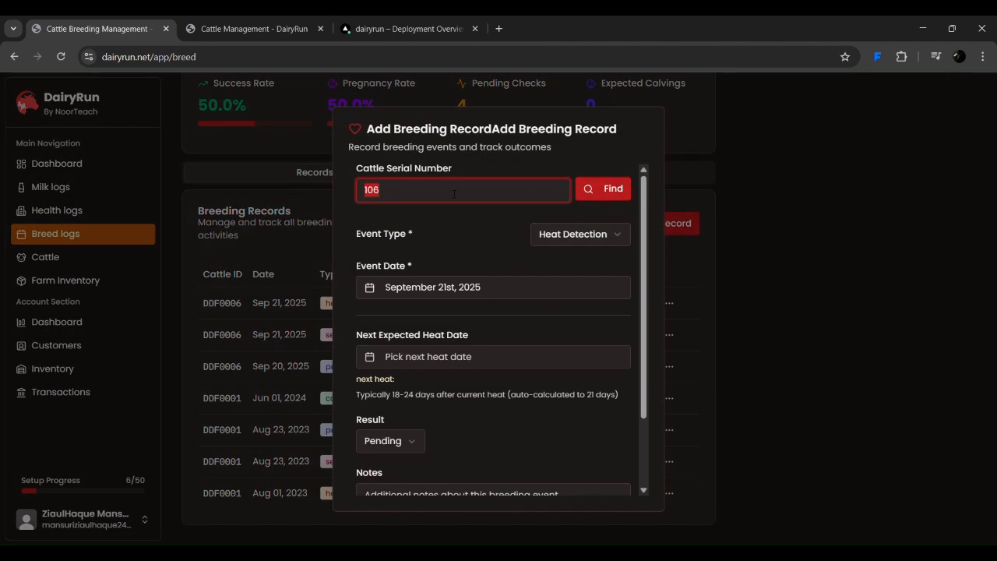
{"action": "key", "text": "BackSpace"}
{"action": "type", "text": "105"}
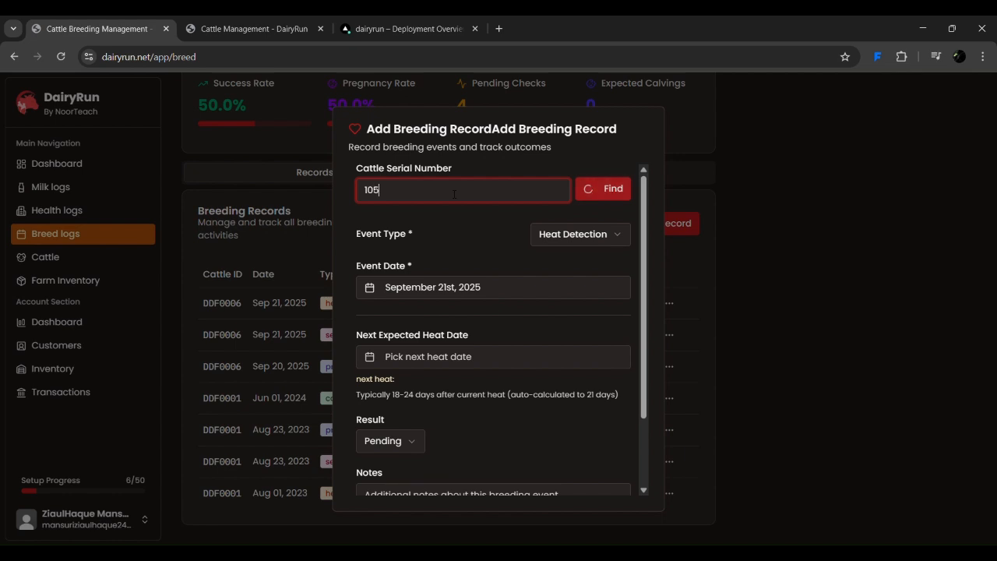
{"action": "key", "text": "BackSpace"}
{"action": "type", "text": "6"}
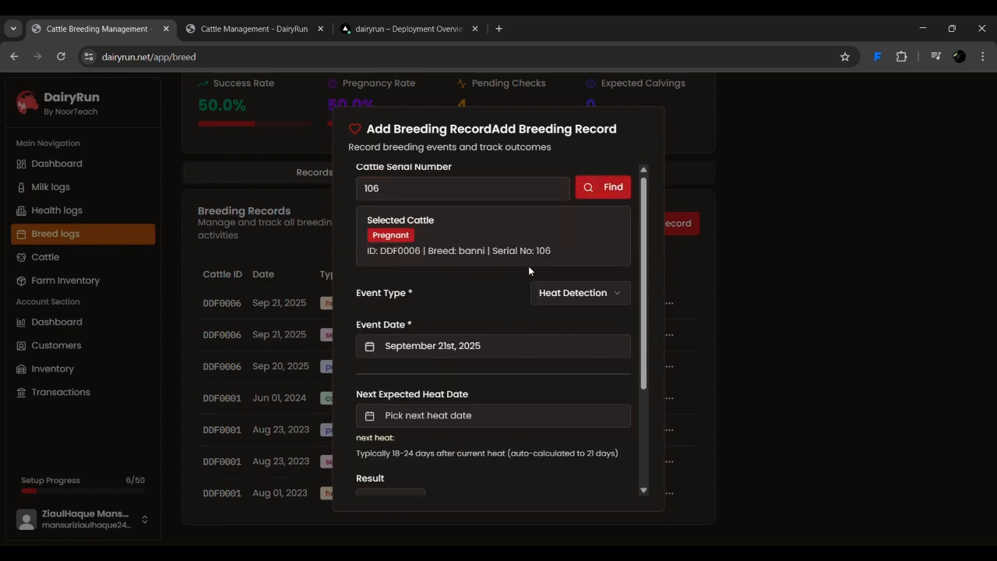
{"action": "scroll", "coordinate": [528, 265], "scroll_direction": "down", "scroll_amount": 3}
{"action": "scroll", "coordinate": [562, 183], "scroll_direction": "up", "scroll_amount": 3}
Set the event type to Calving and save the record with the event date September 21, 2025
{"action": "left_click", "coordinate": [571, 276]}
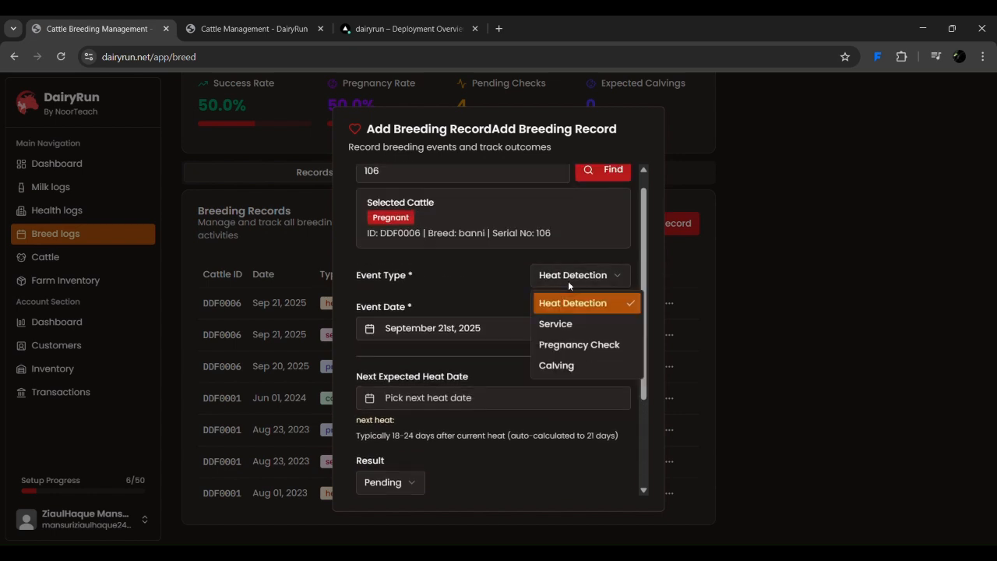
{"action": "left_click", "coordinate": [560, 370]}
{"action": "scroll", "coordinate": [461, 310], "scroll_direction": "down", "scroll_amount": 1}
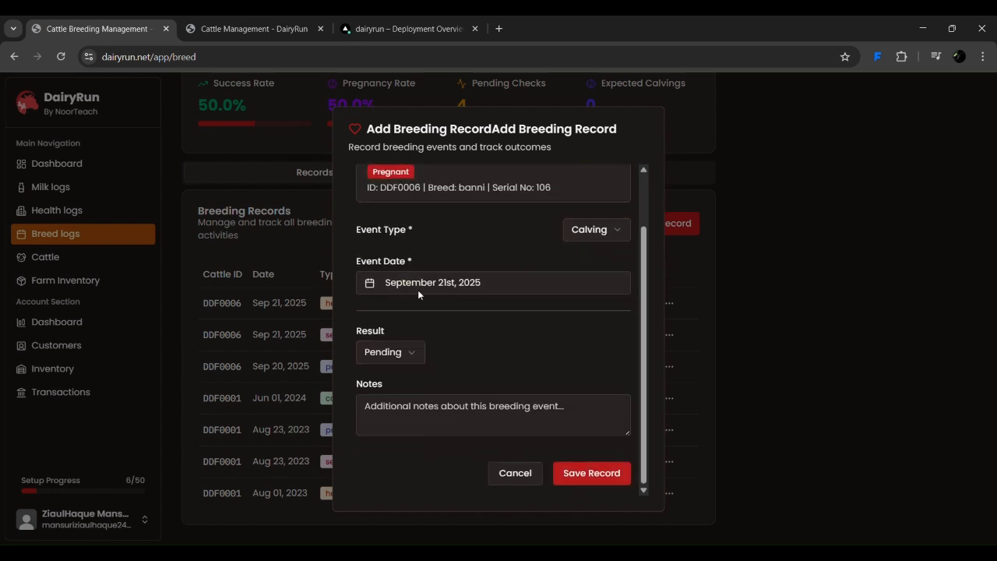
{"action": "left_click", "coordinate": [586, 477]}
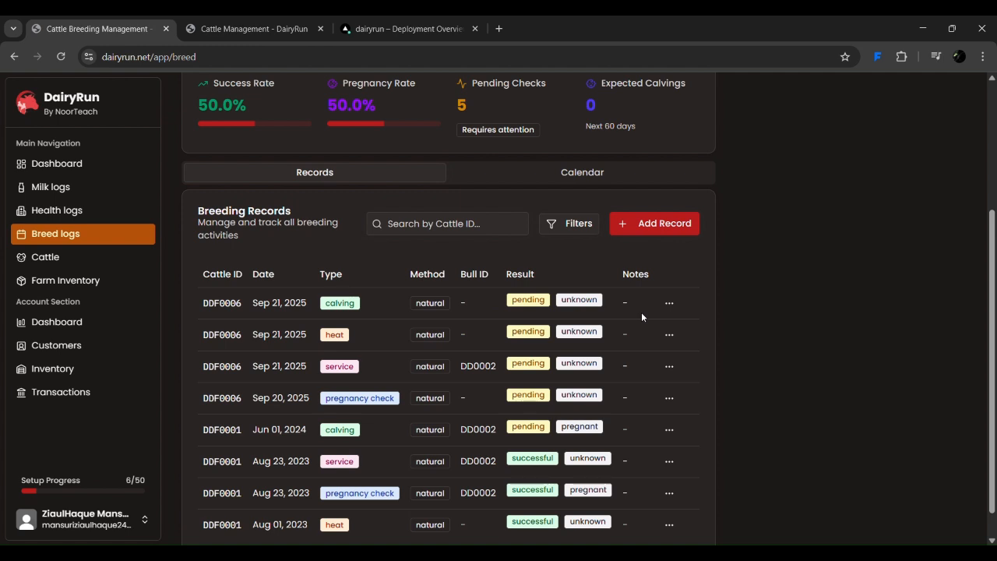
Check the actions offered for the calving record of cattle DDF0006 in the breeding records table
{"action": "scroll", "coordinate": [642, 307], "scroll_direction": "down", "scroll_amount": 1}
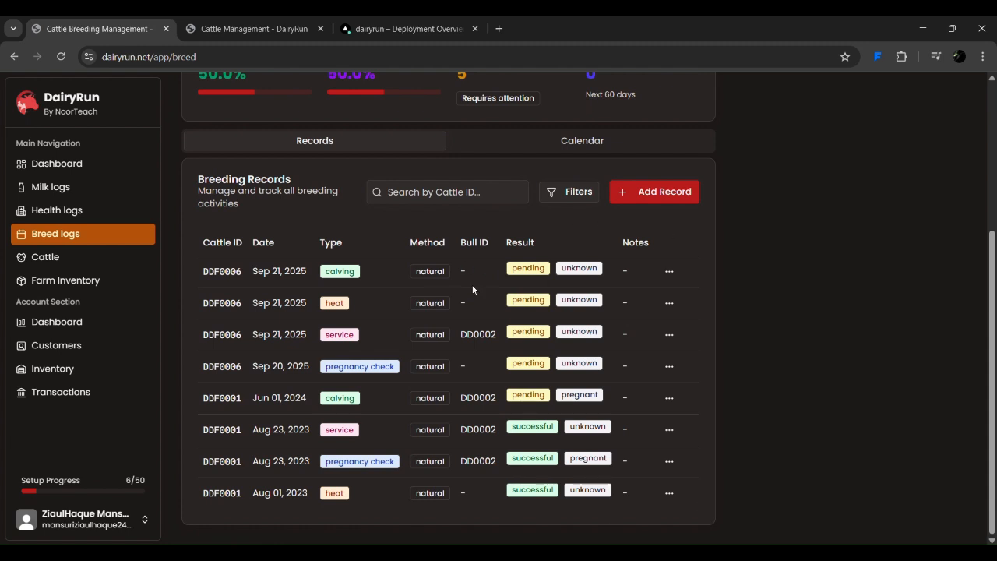
{"action": "left_click", "coordinate": [675, 273]}
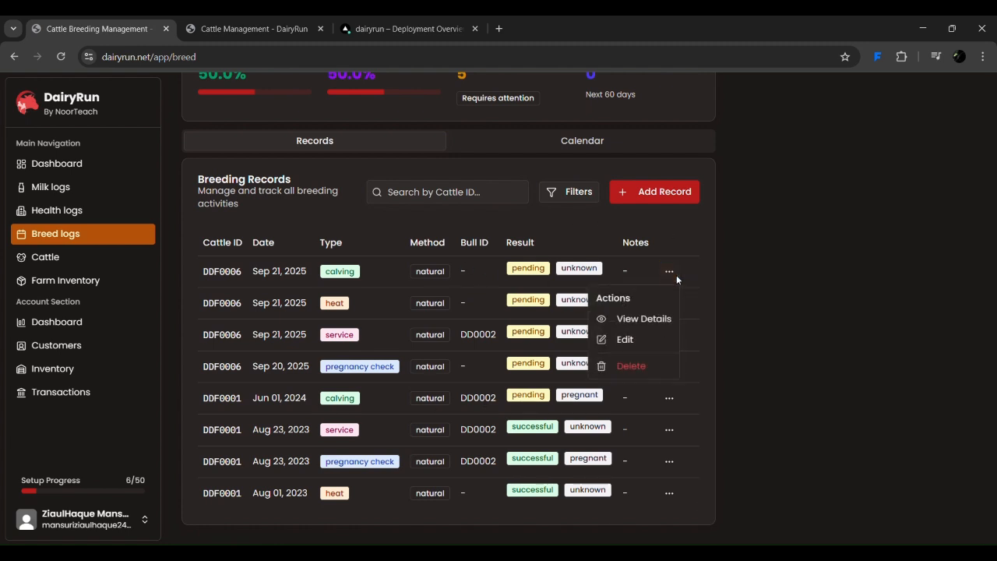
{"action": "left_click", "coordinate": [648, 340]}
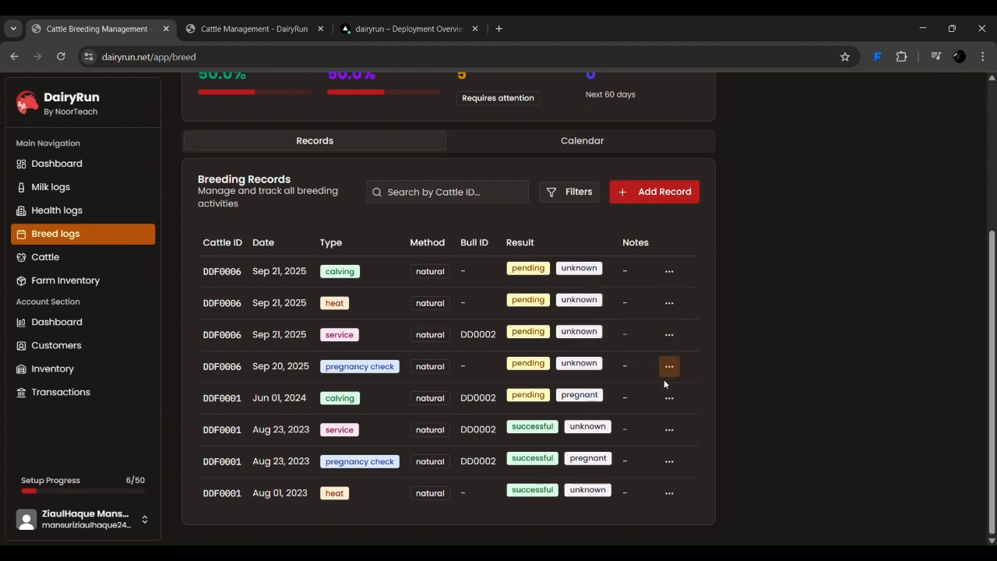
View the full details of cattle DDF0001's August 23, 2023 service record, and close them
{"action": "left_click", "coordinate": [667, 430]}
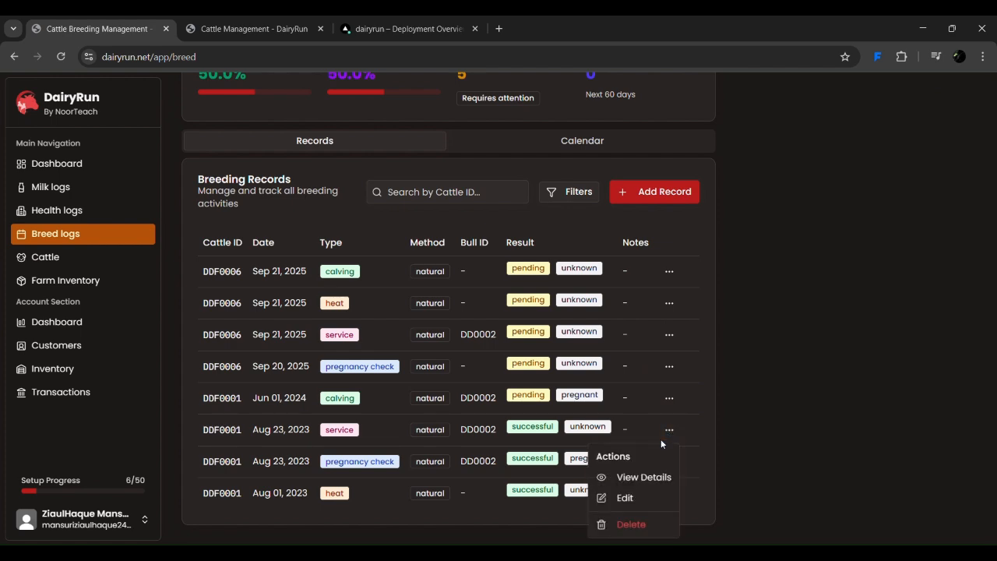
{"action": "left_click", "coordinate": [639, 475]}
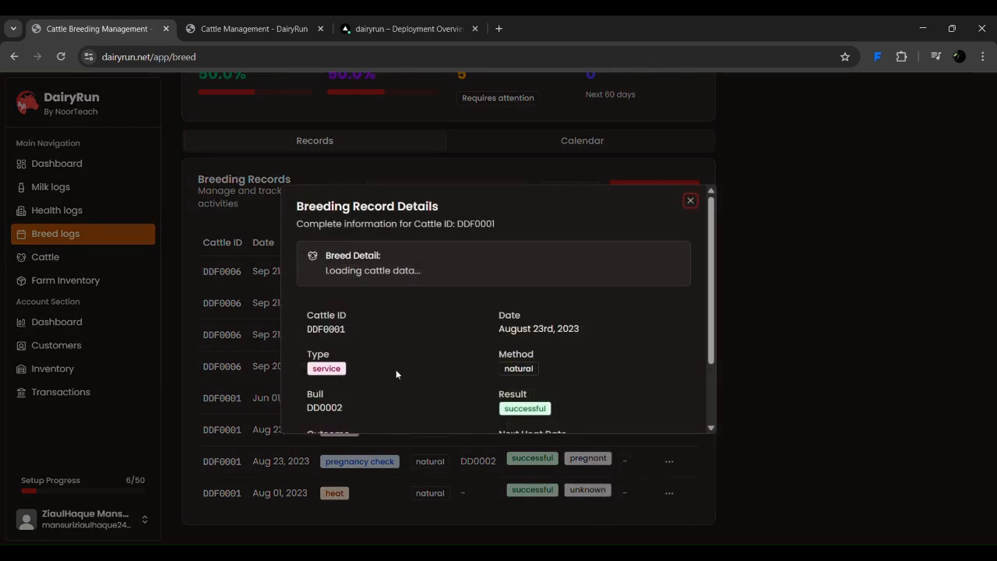
{"action": "scroll", "coordinate": [345, 339], "scroll_direction": "down", "scroll_amount": 3}
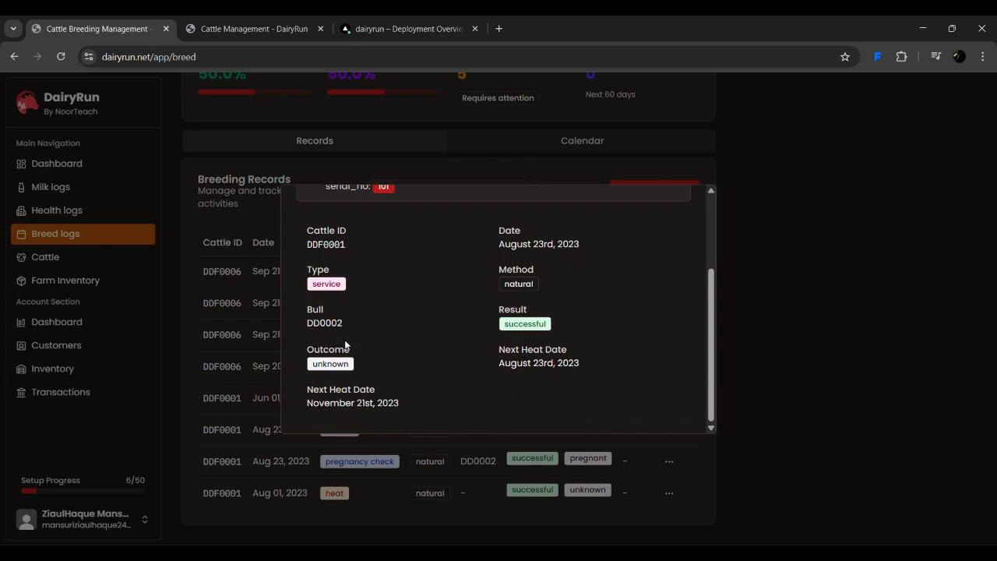
{"action": "scroll", "coordinate": [345, 345], "scroll_direction": "up", "scroll_amount": 3}
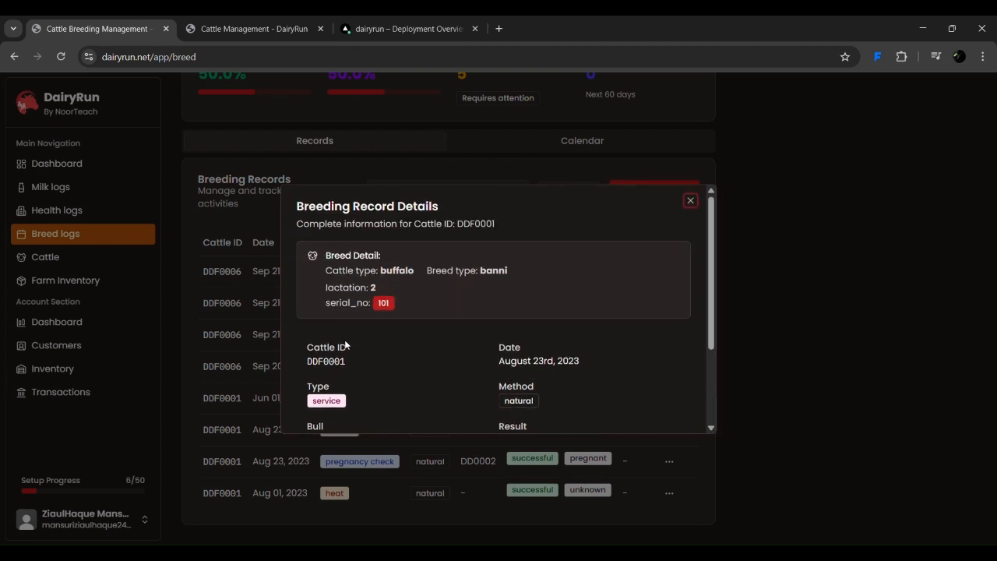
{"action": "scroll", "coordinate": [346, 345], "scroll_direction": "down", "scroll_amount": 3}
{"action": "scroll", "coordinate": [359, 341], "scroll_direction": "up", "scroll_amount": 3}
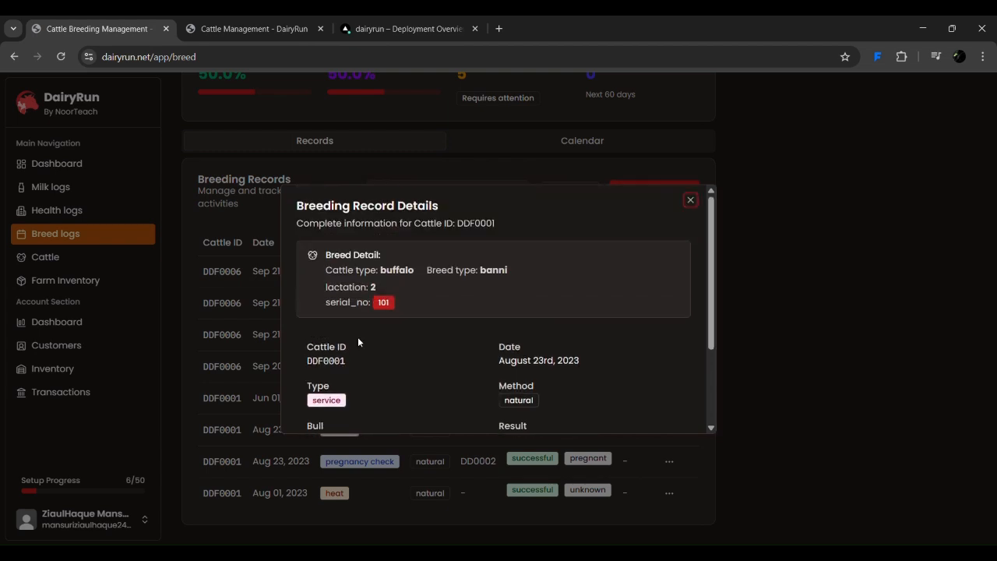
{"action": "scroll", "coordinate": [624, 274], "scroll_direction": "down", "scroll_amount": 3}
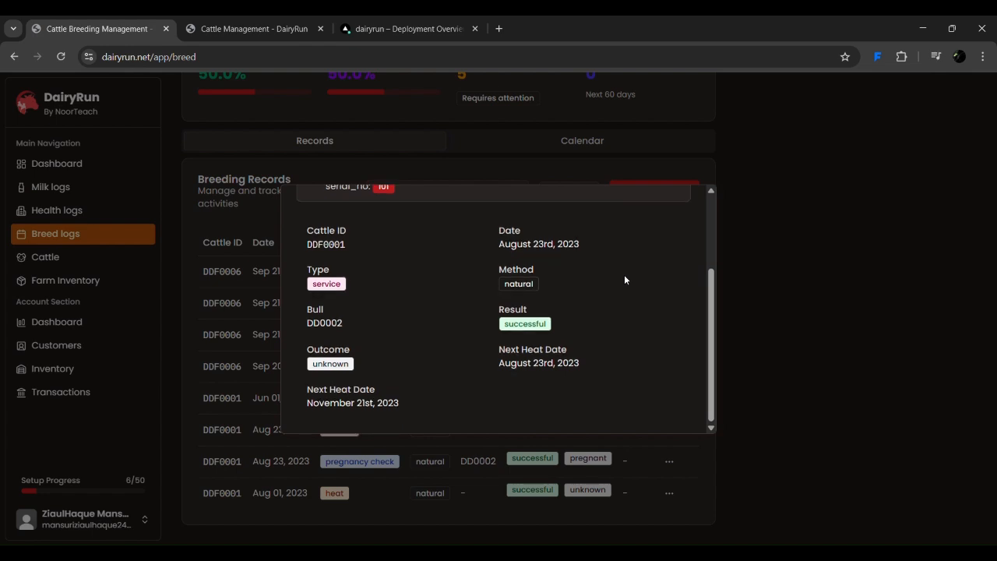
{"action": "scroll", "coordinate": [624, 274], "scroll_direction": "up", "scroll_amount": 3}
{"action": "left_click", "coordinate": [691, 200]}
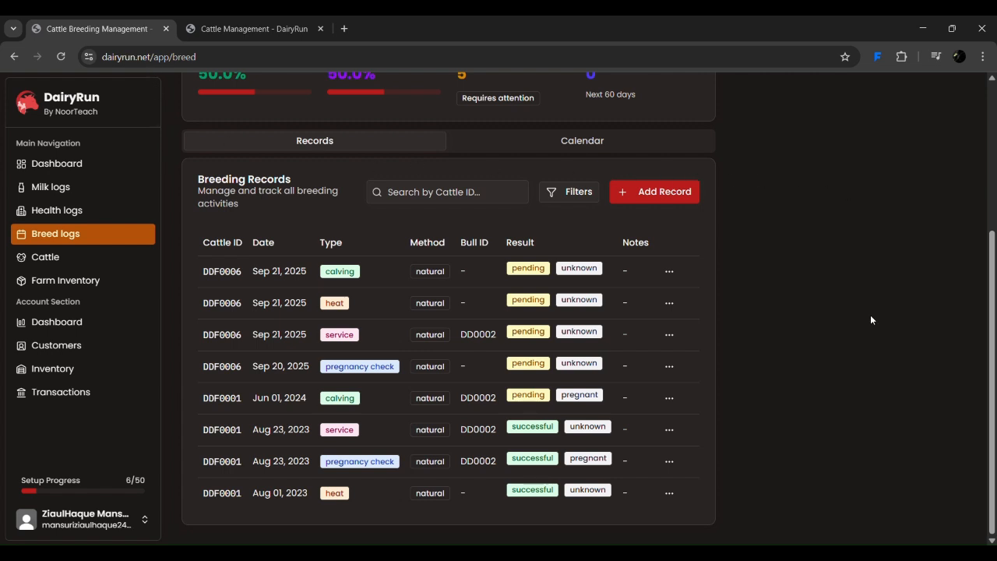
Start another breeding record and find the cattle with serial number 104
{"action": "left_click", "coordinate": [674, 193]}
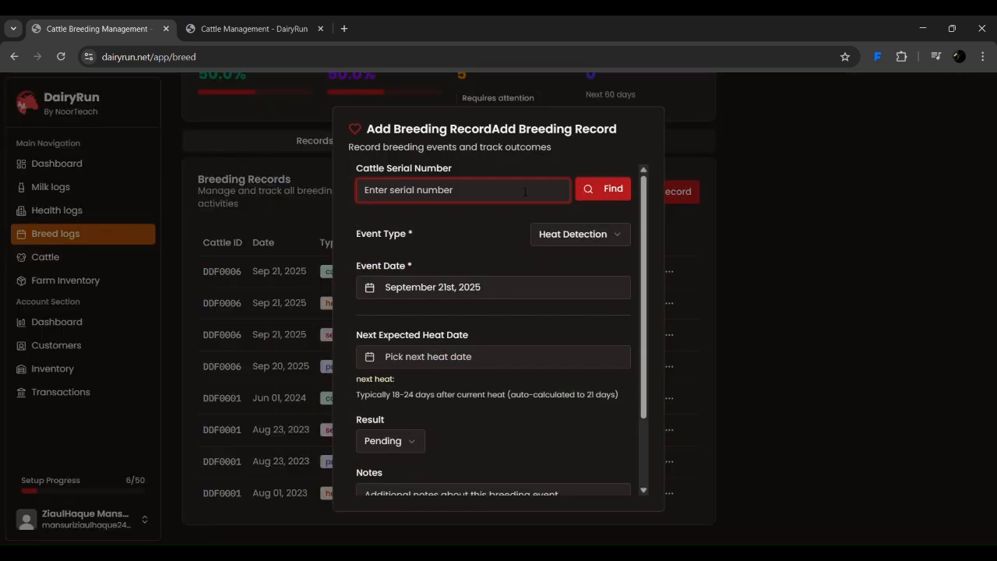
{"action": "type", "text": "104"}
{"action": "key", "text": "Return"}
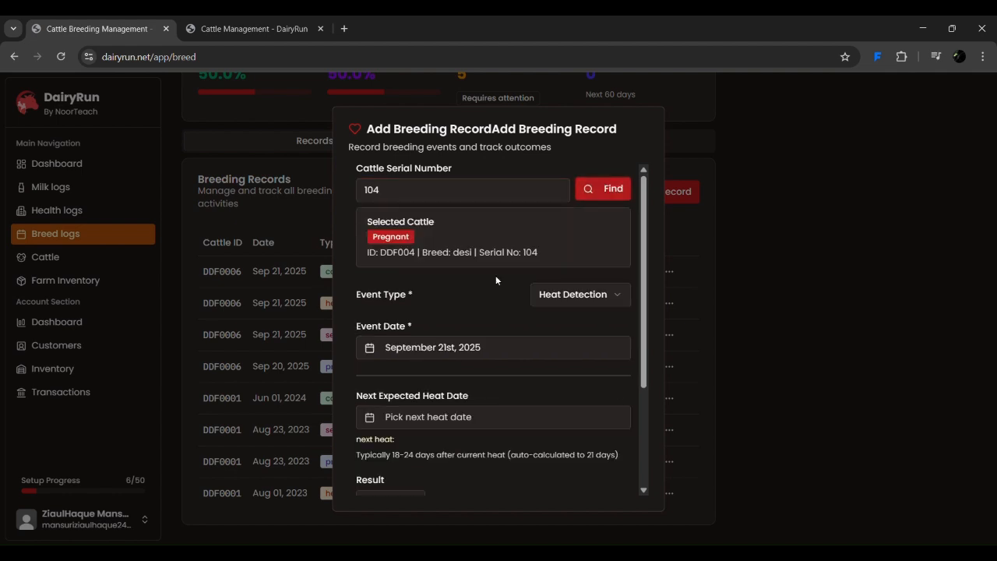
{"action": "scroll", "coordinate": [491, 280], "scroll_direction": "down", "scroll_amount": 3}
{"action": "scroll", "coordinate": [486, 287], "scroll_direction": "up", "scroll_amount": 3}
Set the event date of cattle 104's heat detection record to January 1, 2024
{"action": "left_click", "coordinate": [512, 347]}
{"action": "left_click", "coordinate": [373, 164]}
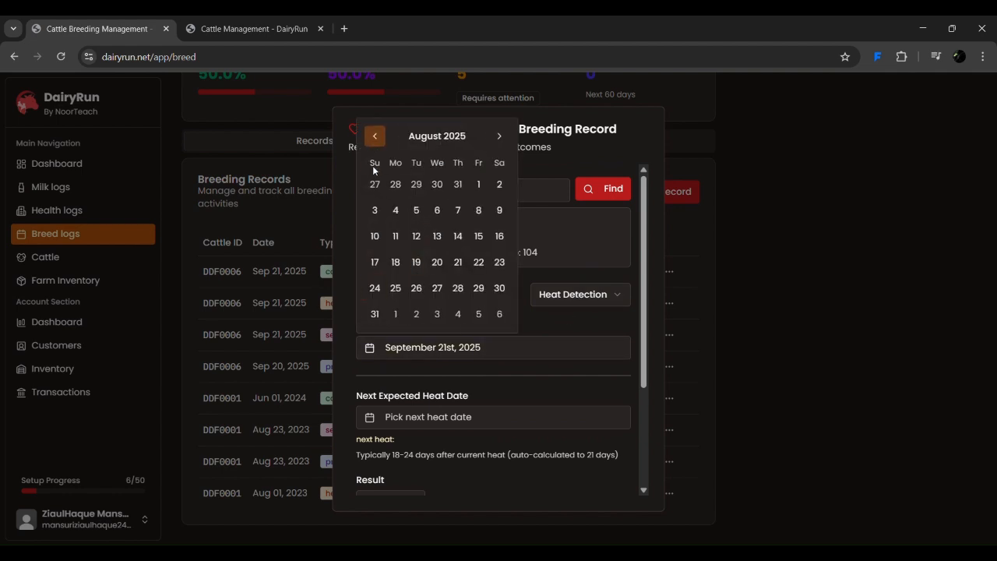
{"action": "left_click", "coordinate": [375, 163]}
{"action": "left_click", "coordinate": [375, 163]}
{"action": "left_click", "coordinate": [375, 163]}
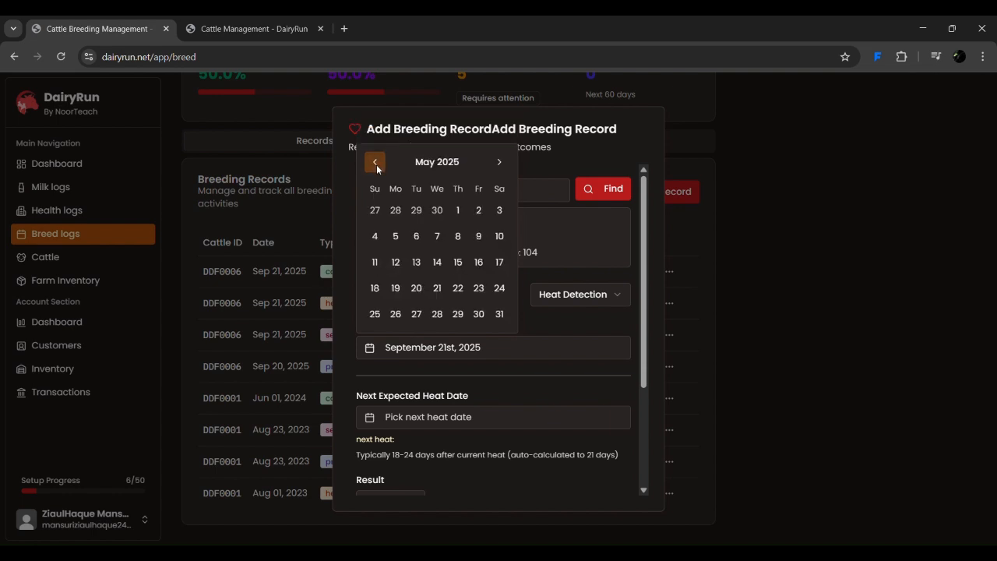
{"action": "left_click", "coordinate": [375, 163]}
{"action": "left_click", "coordinate": [374, 162]}
{"action": "left_click", "coordinate": [375, 136]}
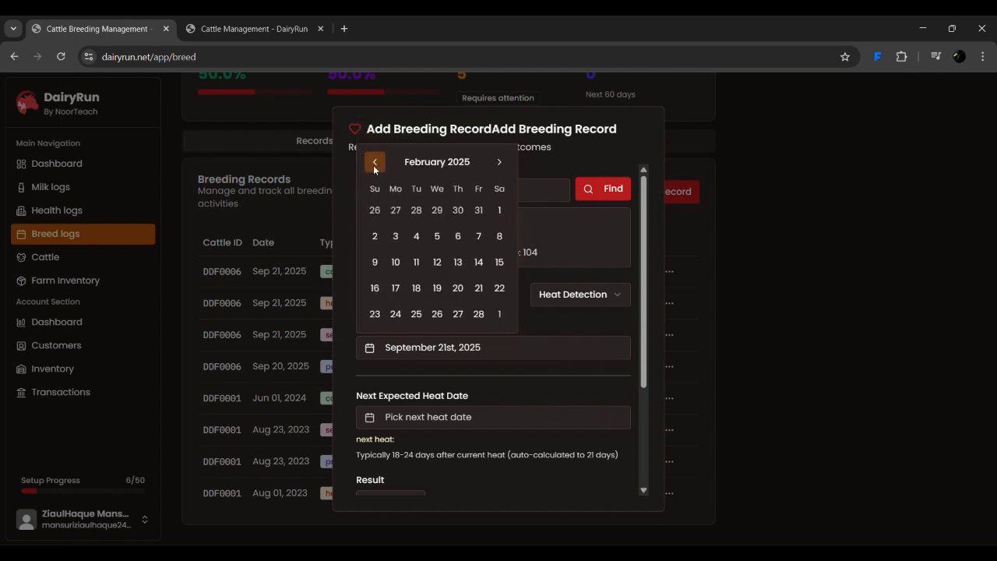
{"action": "left_click", "coordinate": [374, 163]}
{"action": "left_click", "coordinate": [374, 163]}
{"action": "left_click", "coordinate": [374, 163]}
{"action": "left_click", "coordinate": [374, 163]}
{"action": "left_click", "coordinate": [373, 162]}
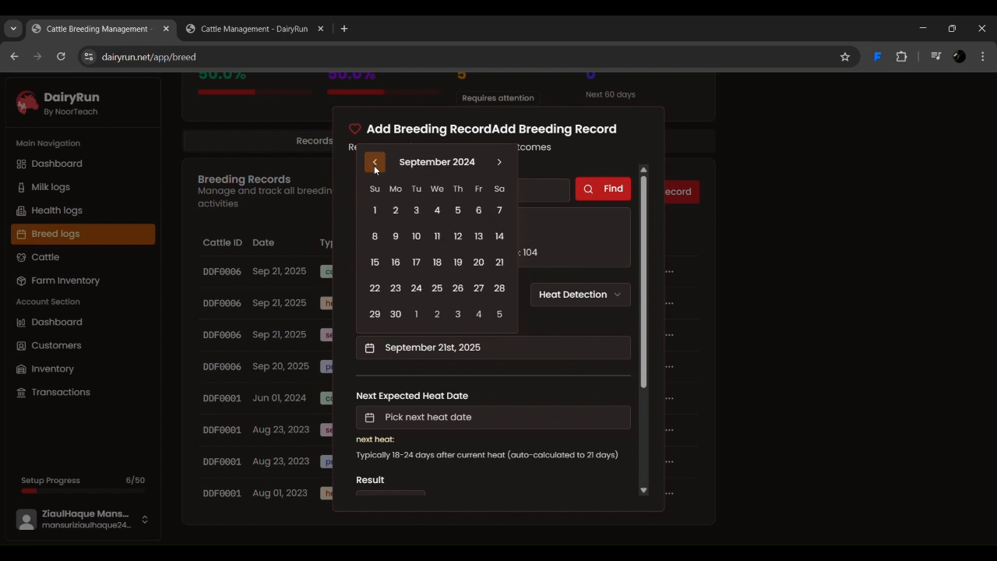
{"action": "left_click", "coordinate": [374, 163]}
{"action": "left_click", "coordinate": [373, 163]}
{"action": "left_click", "coordinate": [374, 162]}
{"action": "left_click", "coordinate": [374, 145]}
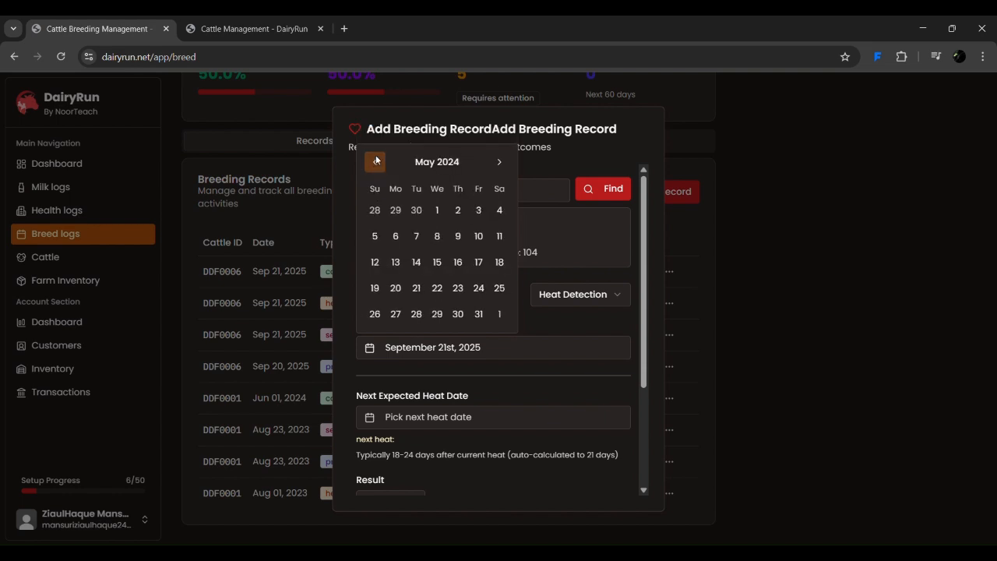
{"action": "left_click", "coordinate": [376, 166]}
{"action": "left_click", "coordinate": [375, 166]}
{"action": "left_click", "coordinate": [375, 144]}
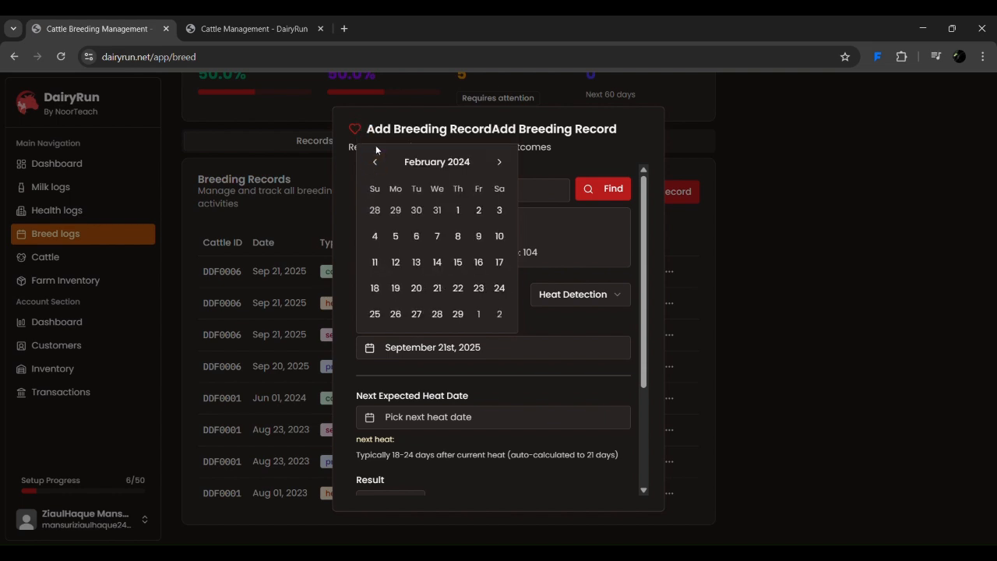
{"action": "left_click", "coordinate": [374, 164]}
{"action": "left_click", "coordinate": [375, 163]}
{"action": "left_click", "coordinate": [375, 138]}
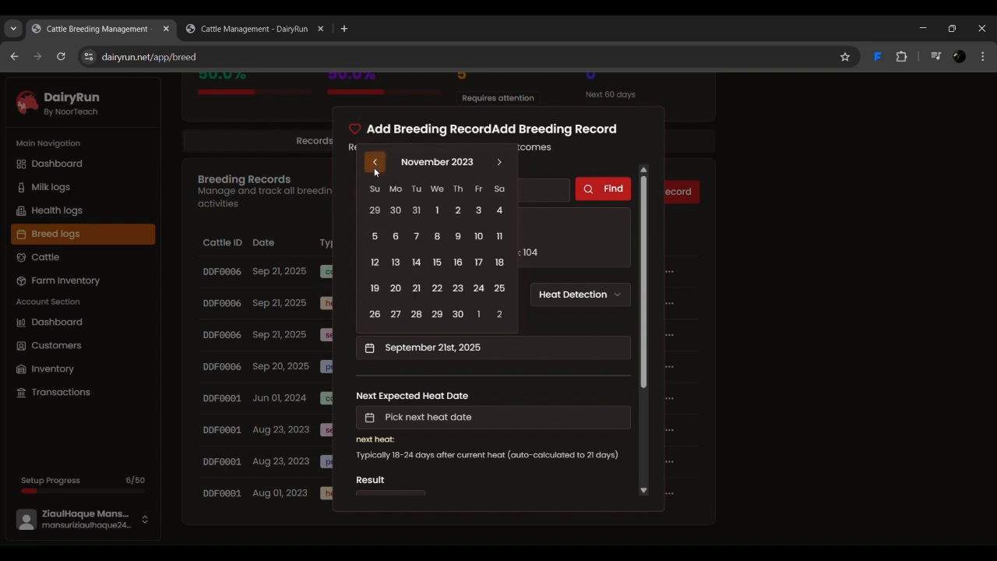
{"action": "left_click", "coordinate": [373, 166]}
{"action": "left_click", "coordinate": [502, 161]}
{"action": "left_click", "coordinate": [502, 161]}
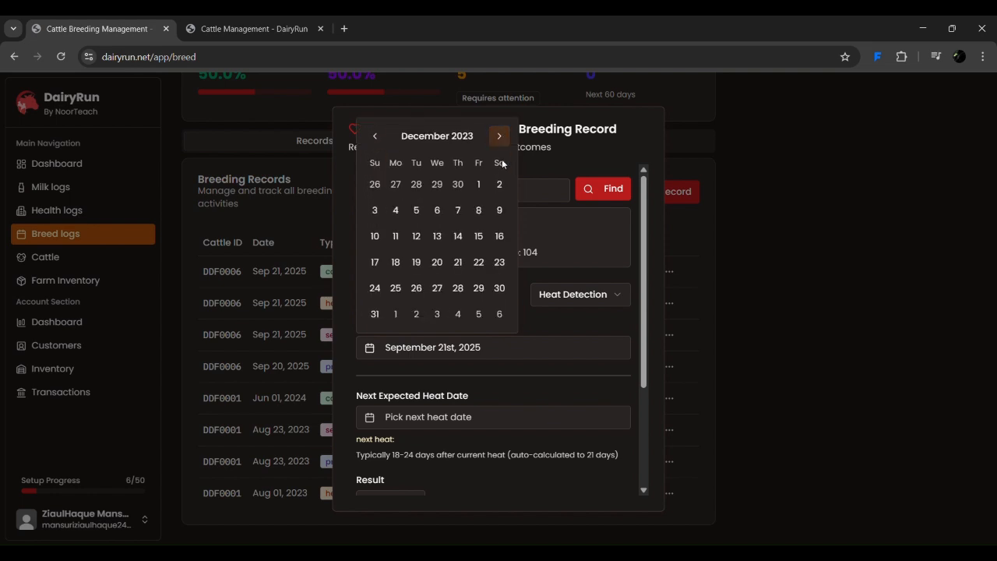
{"action": "left_click", "coordinate": [508, 141]}
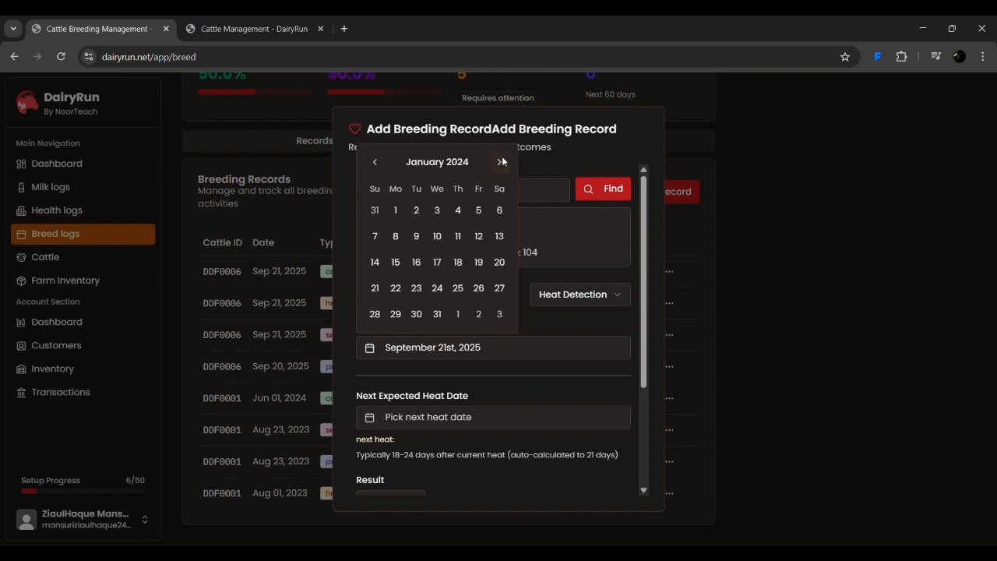
{"action": "left_click", "coordinate": [396, 212]}
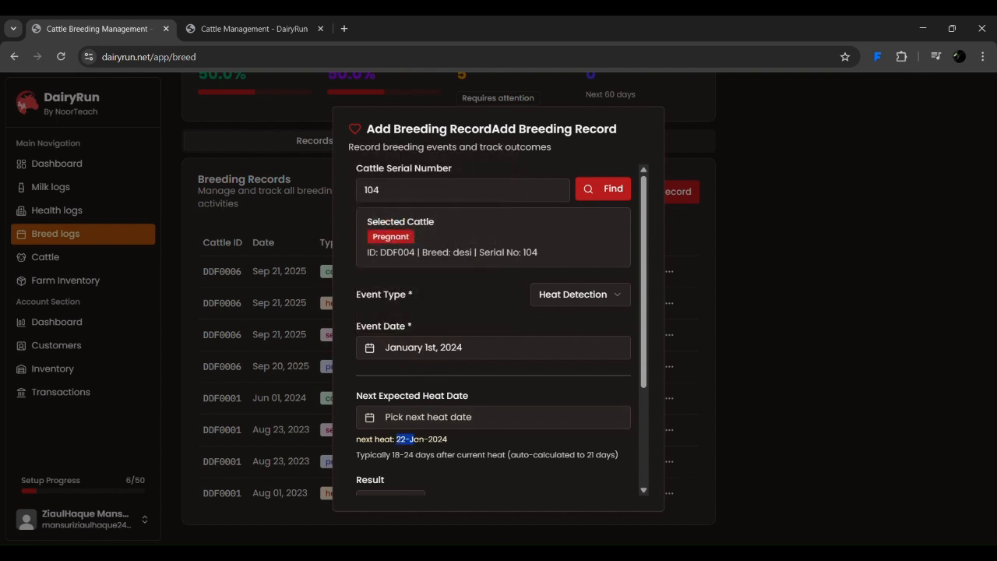
Set the next expected heat date to January 22, 2024, matching the suggested next heat date
{"action": "left_click_drag", "start_coordinate": [413, 440], "coordinate": [449, 440]}
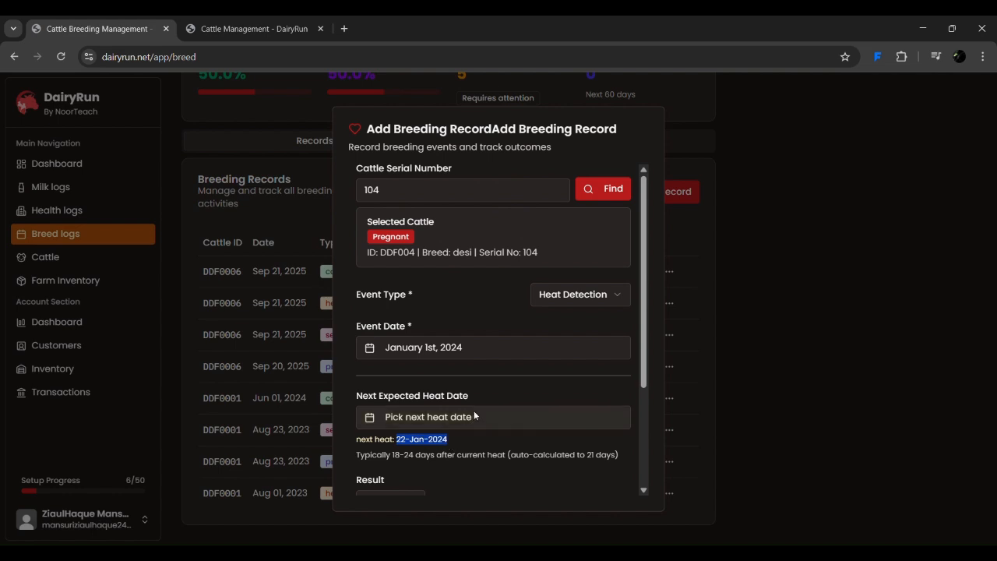
{"action": "left_click", "coordinate": [473, 415]}
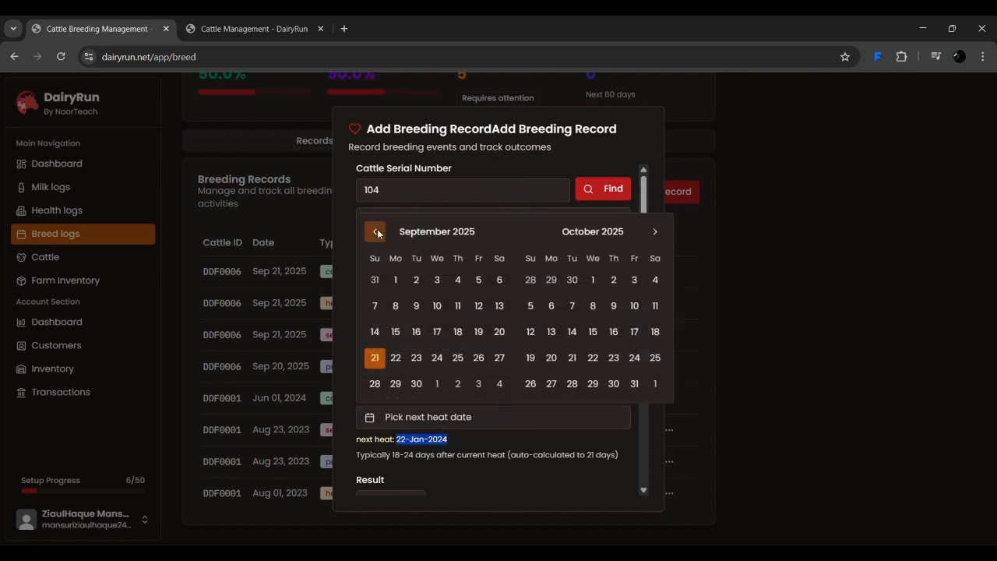
{"action": "left_click", "coordinate": [374, 229]}
{"action": "left_click", "coordinate": [376, 205]}
{"action": "left_click", "coordinate": [374, 230]}
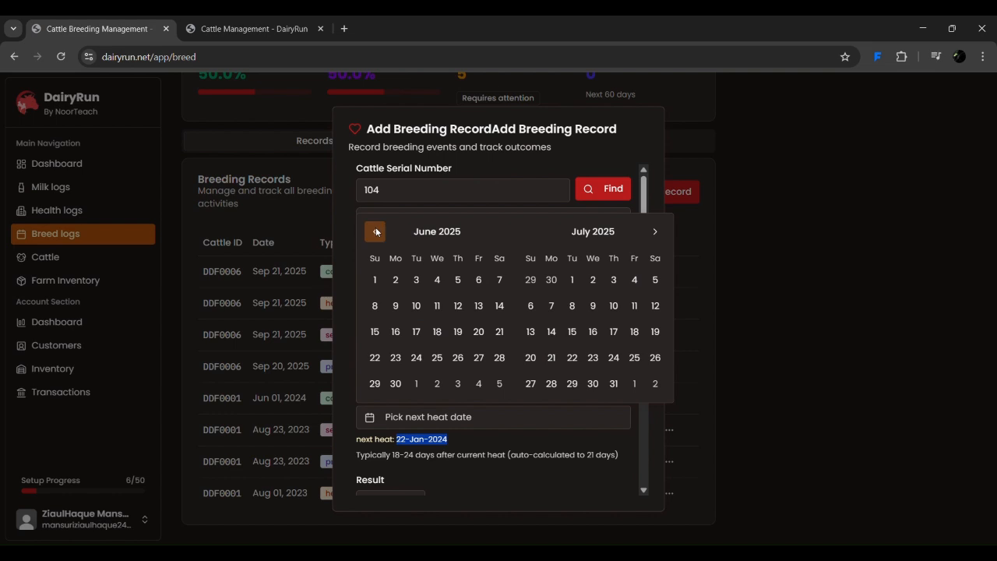
{"action": "left_click", "coordinate": [376, 232]}
{"action": "left_click", "coordinate": [376, 234]}
{"action": "left_click", "coordinate": [376, 233]}
{"action": "left_click", "coordinate": [374, 209]}
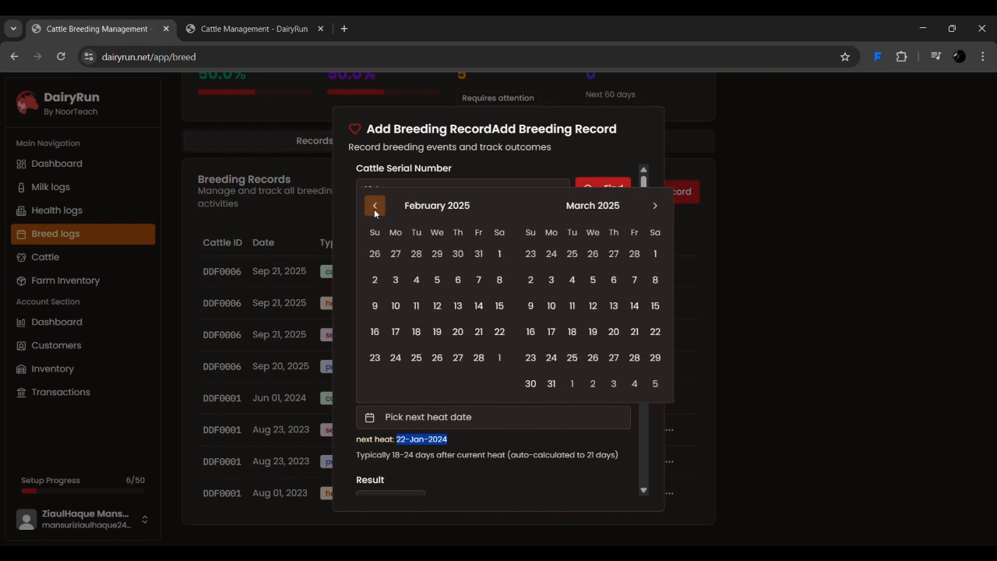
{"action": "left_click", "coordinate": [374, 208]}
{"action": "left_click", "coordinate": [374, 232]}
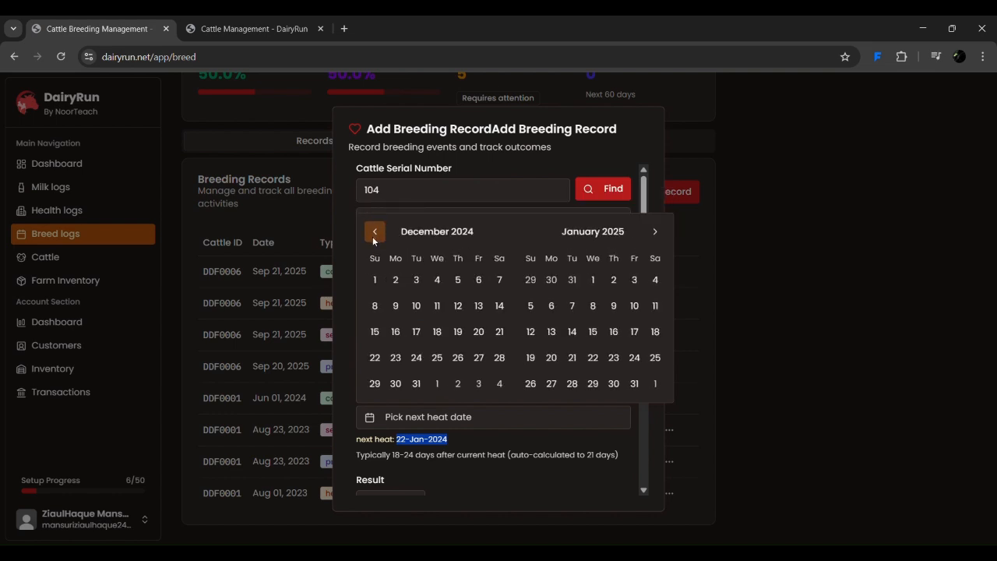
{"action": "left_click", "coordinate": [372, 236]}
{"action": "left_click", "coordinate": [372, 236]}
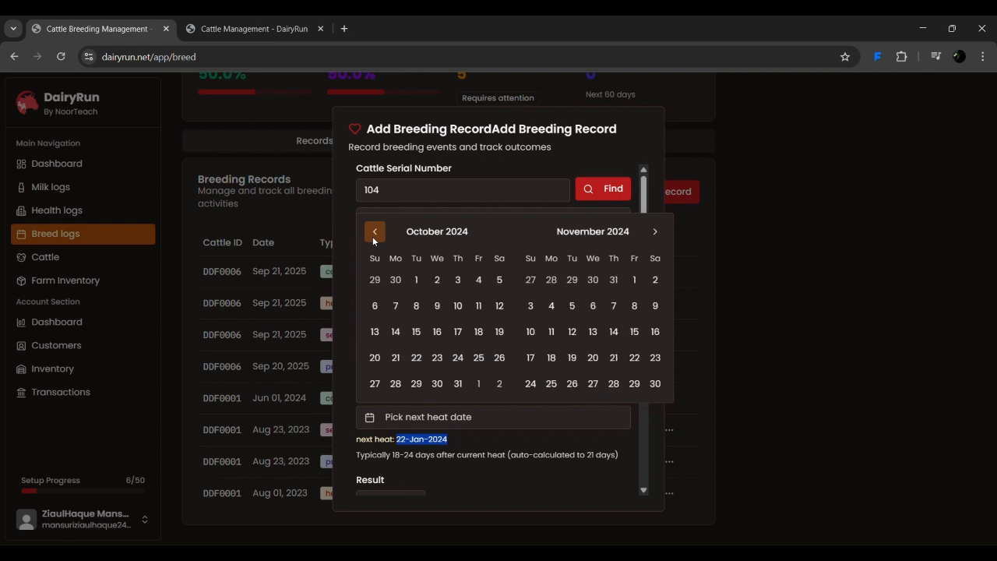
{"action": "left_click", "coordinate": [372, 236]}
{"action": "left_click", "coordinate": [372, 236]}
{"action": "left_click", "coordinate": [372, 236]}
{"action": "left_click", "coordinate": [372, 236]}
{"action": "left_click", "coordinate": [373, 212]}
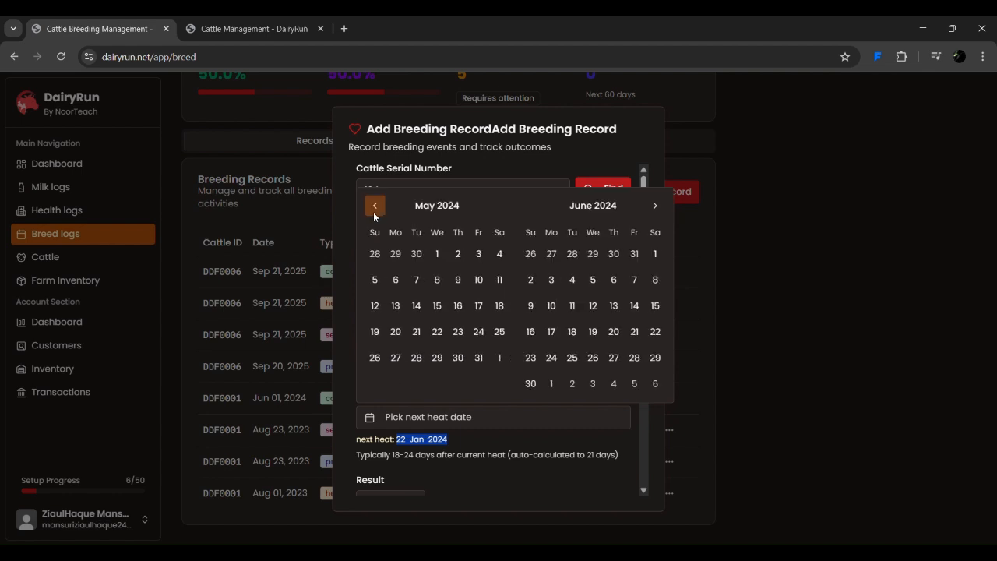
{"action": "left_click", "coordinate": [373, 212]}
{"action": "left_click", "coordinate": [374, 231]}
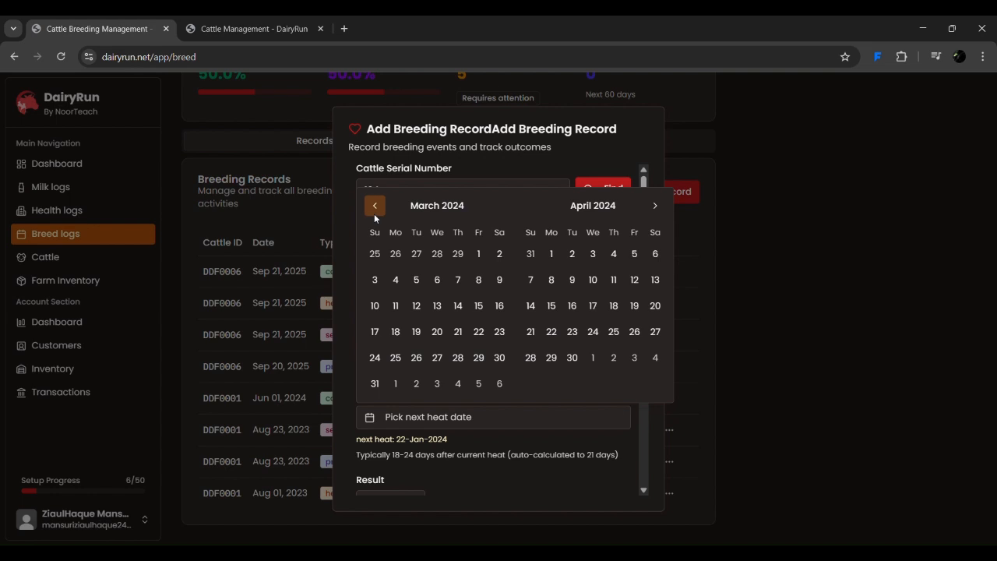
{"action": "left_click", "coordinate": [374, 207]}
{"action": "left_click", "coordinate": [374, 207]}
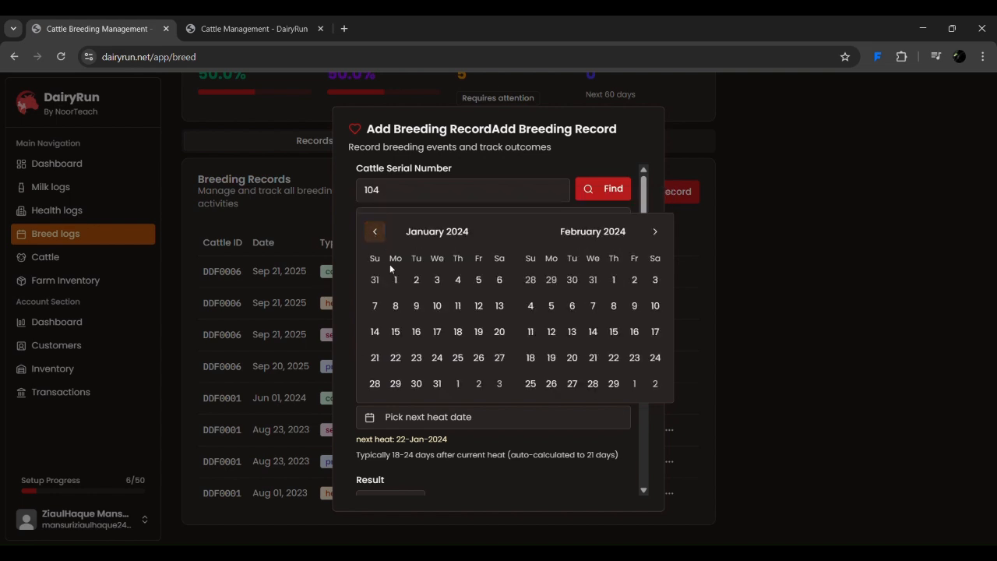
{"action": "left_click", "coordinate": [396, 365]}
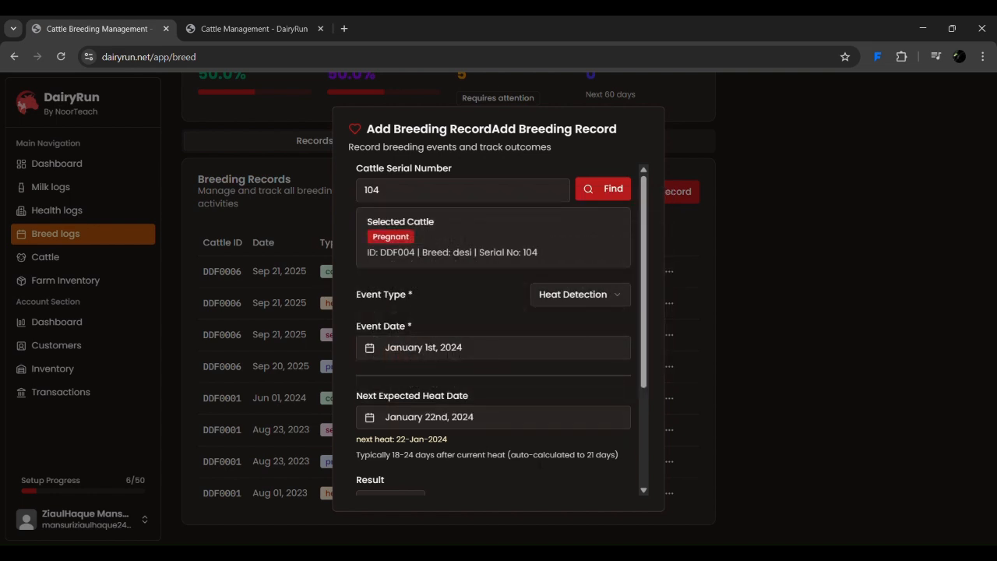
Review the heat detection entries for cattle 104 and save the record with the Pending result
{"action": "scroll", "coordinate": [539, 464], "scroll_direction": "down", "scroll_amount": 3}
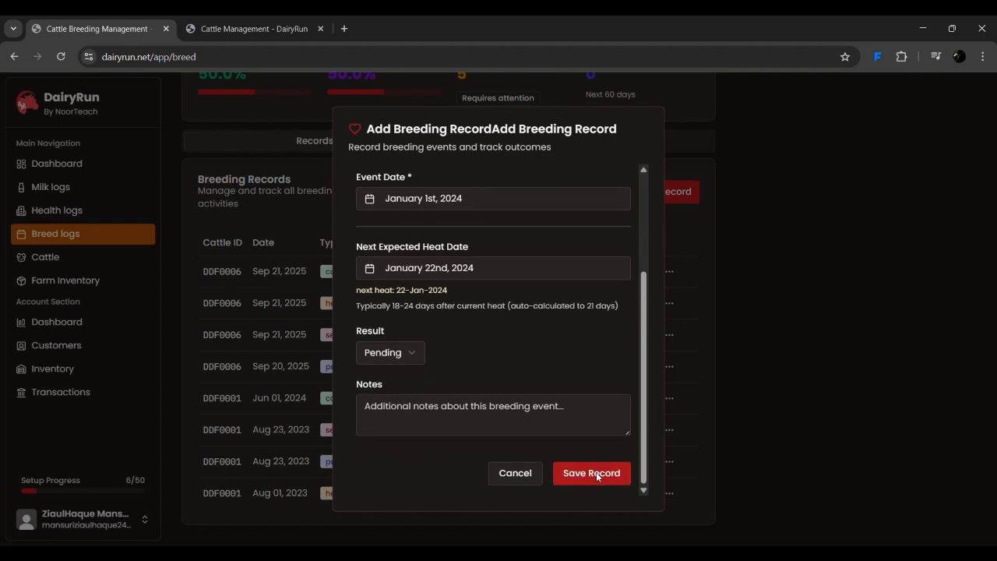
{"action": "scroll", "coordinate": [441, 391], "scroll_direction": "up", "scroll_amount": 3}
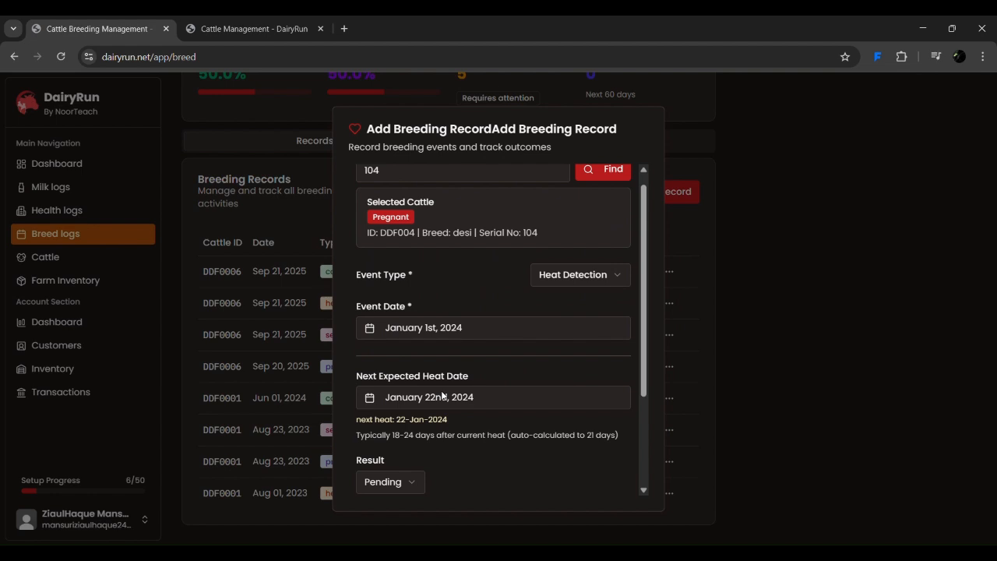
{"action": "scroll", "coordinate": [441, 391], "scroll_direction": "down", "scroll_amount": 3}
{"action": "left_click", "coordinate": [583, 476]}
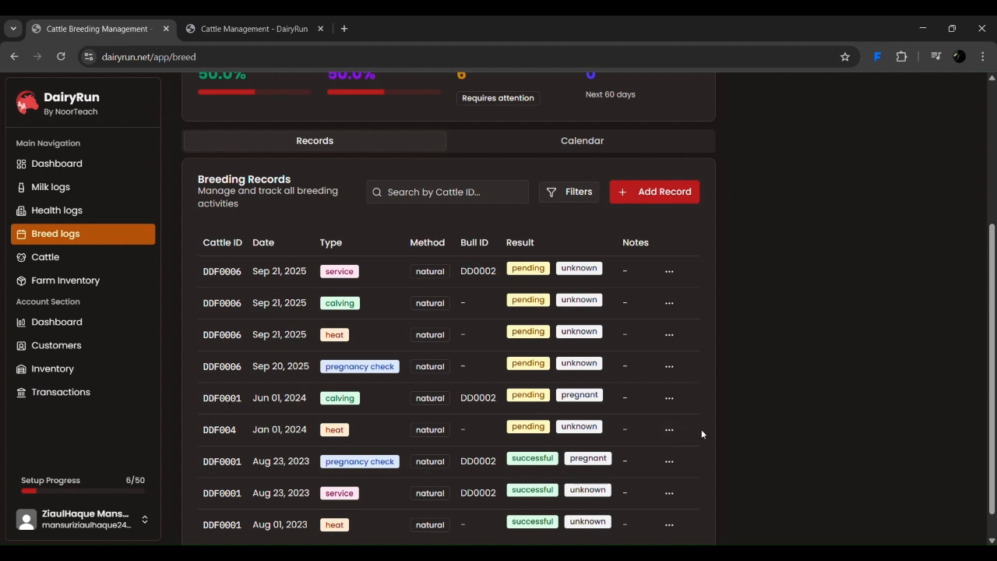
Filter the breeding records to show only those with a Pending result
{"action": "scroll", "coordinate": [822, 445], "scroll_direction": "up", "scroll_amount": 3}
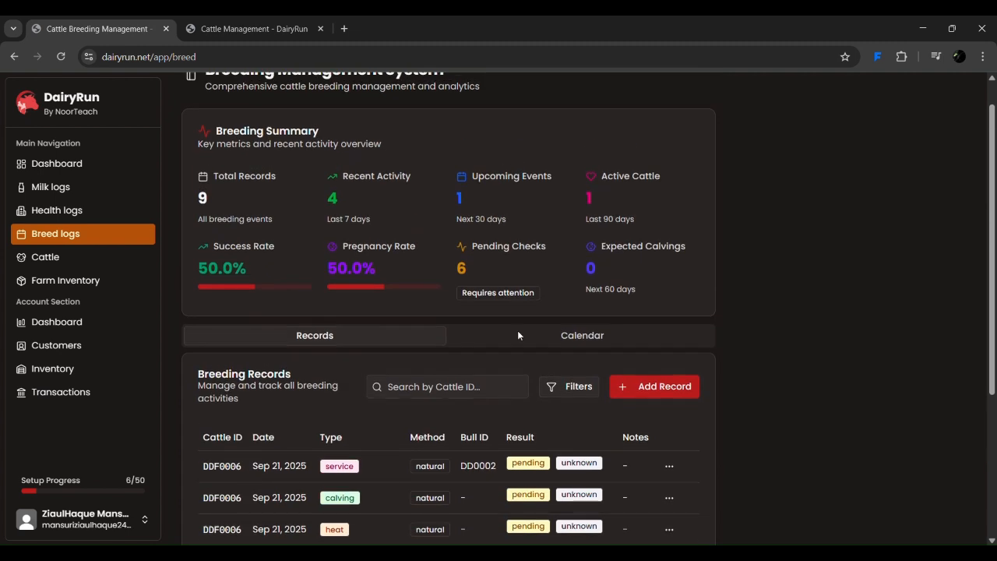
{"action": "left_click", "coordinate": [561, 389]}
{"action": "scroll", "coordinate": [561, 389], "scroll_direction": "down", "scroll_amount": 3}
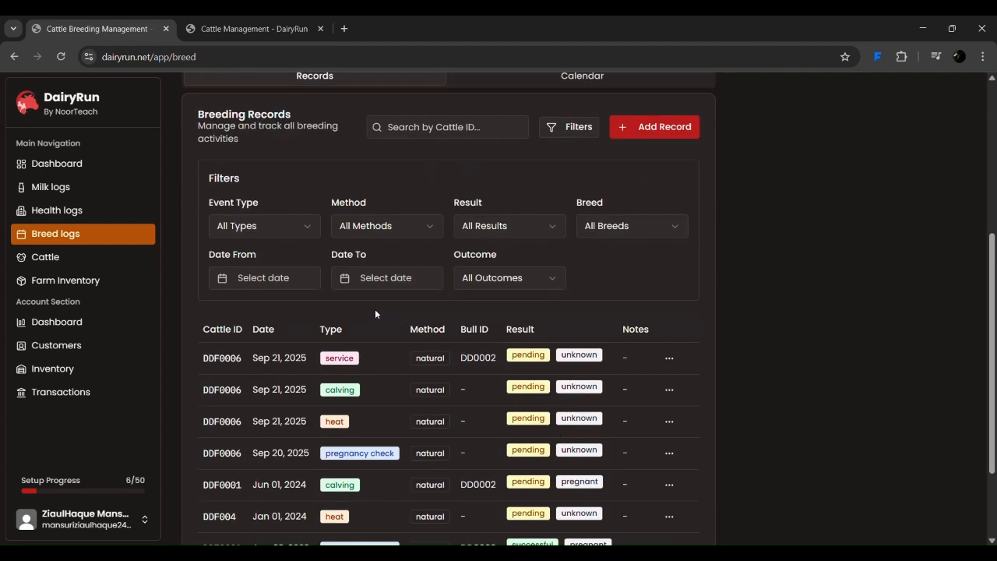
{"action": "left_click", "coordinate": [483, 228]}
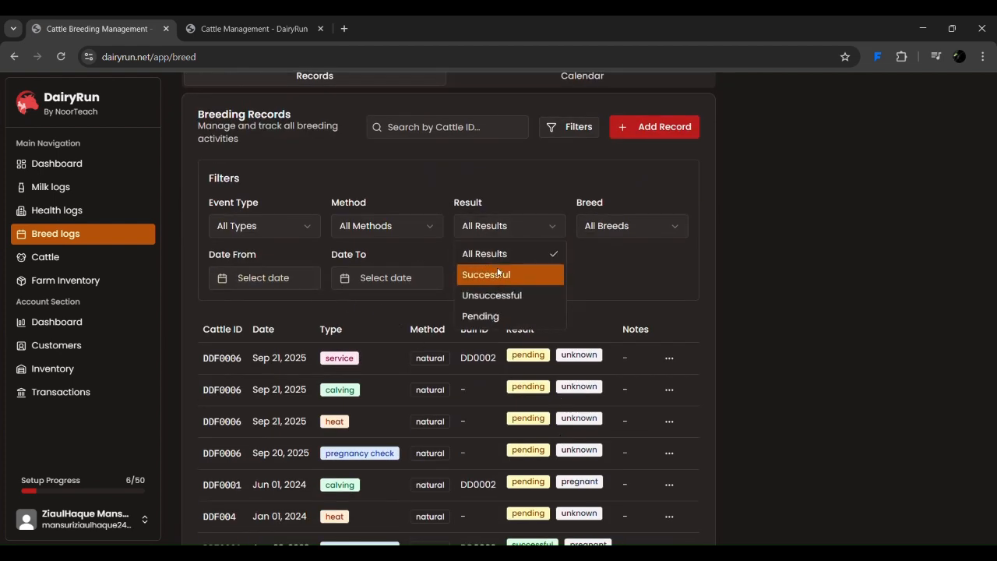
{"action": "left_click", "coordinate": [489, 316]}
{"action": "scroll", "coordinate": [669, 408], "scroll_direction": "down", "scroll_amount": 1}
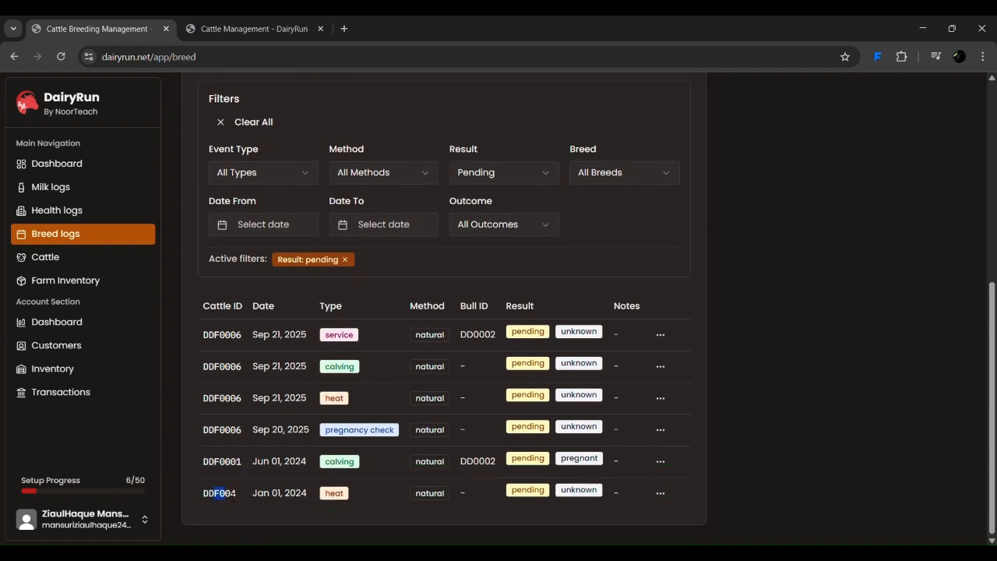
Open cattle DDF004's January 1, 2024 heat record for editing and set its result to Successful
{"action": "left_click_drag", "start_coordinate": [215, 496], "coordinate": [249, 496]}
{"action": "left_click", "coordinate": [667, 493]}
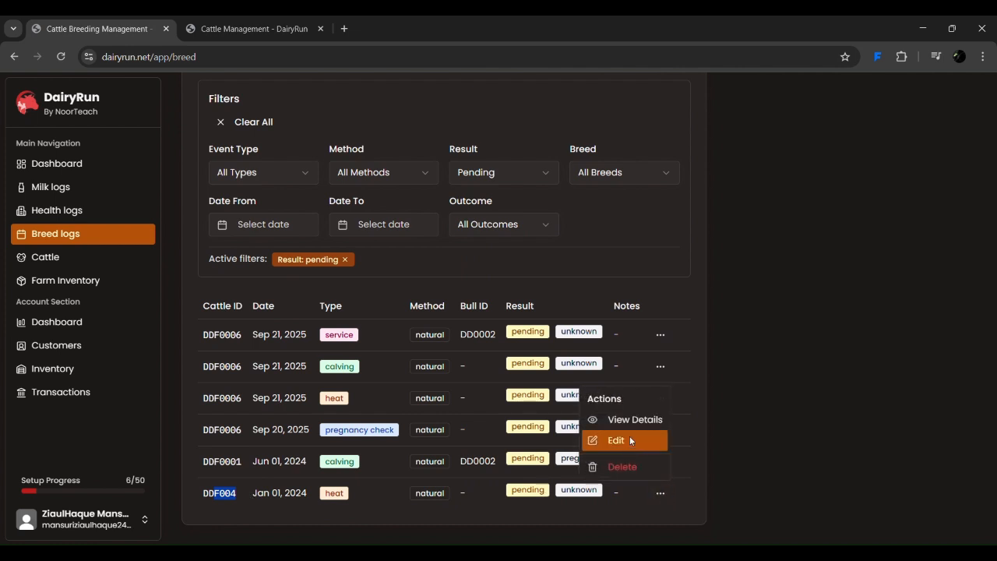
{"action": "left_click", "coordinate": [690, 459]}
{"action": "left_click", "coordinate": [662, 494]}
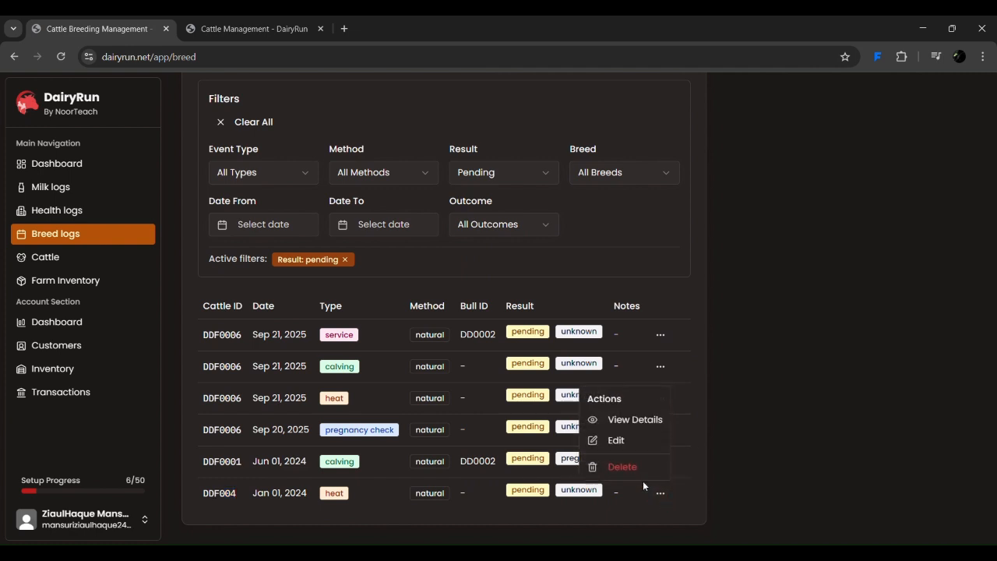
{"action": "left_click", "coordinate": [629, 442]}
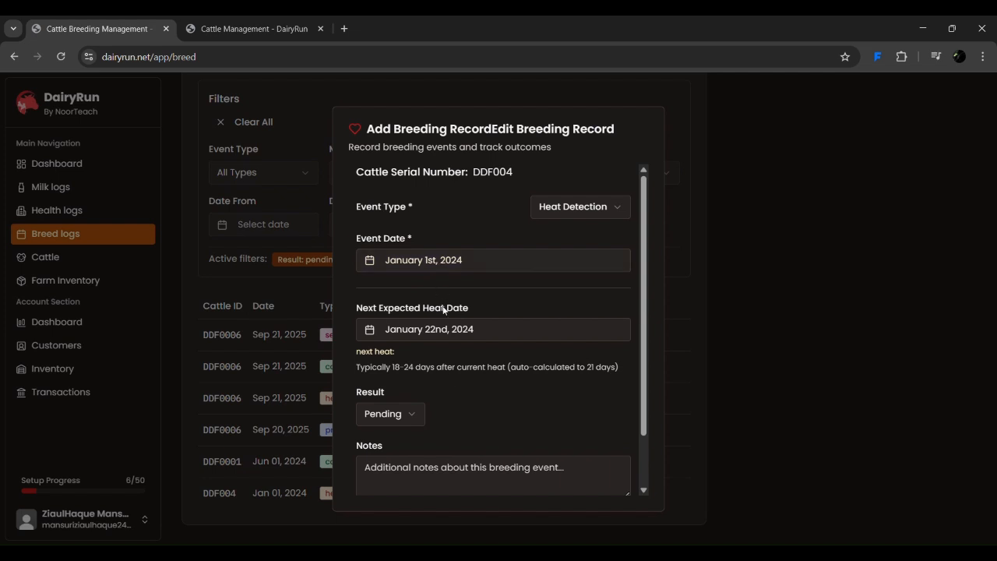
{"action": "left_click", "coordinate": [383, 415]}
{"action": "left_click", "coordinate": [380, 442]}
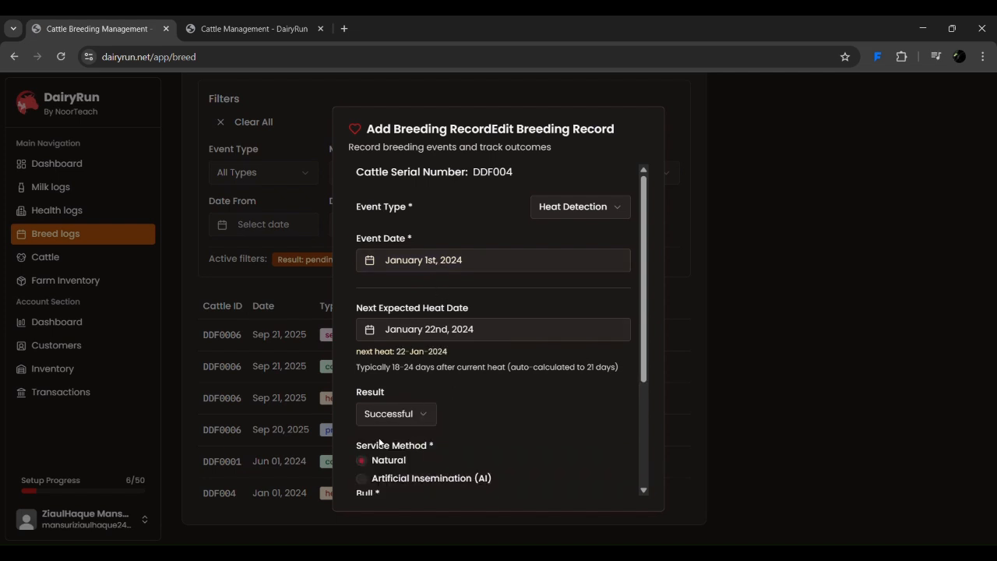
Choose the Natural service method with bull DD0002 and update cattle DDF004's heat record
{"action": "scroll", "coordinate": [525, 432], "scroll_direction": "down", "scroll_amount": 2}
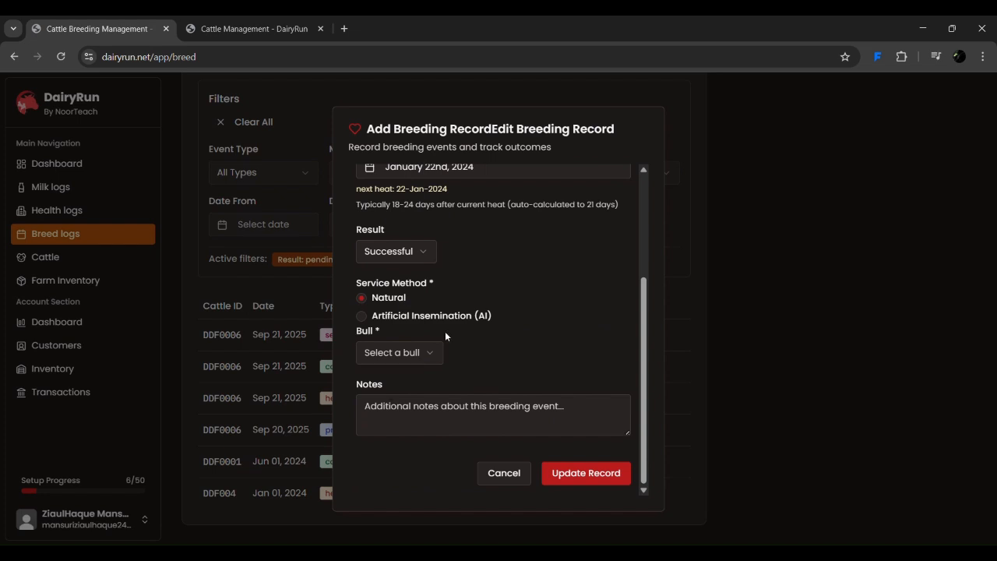
{"action": "left_click_drag", "start_coordinate": [395, 189], "coordinate": [449, 190]}
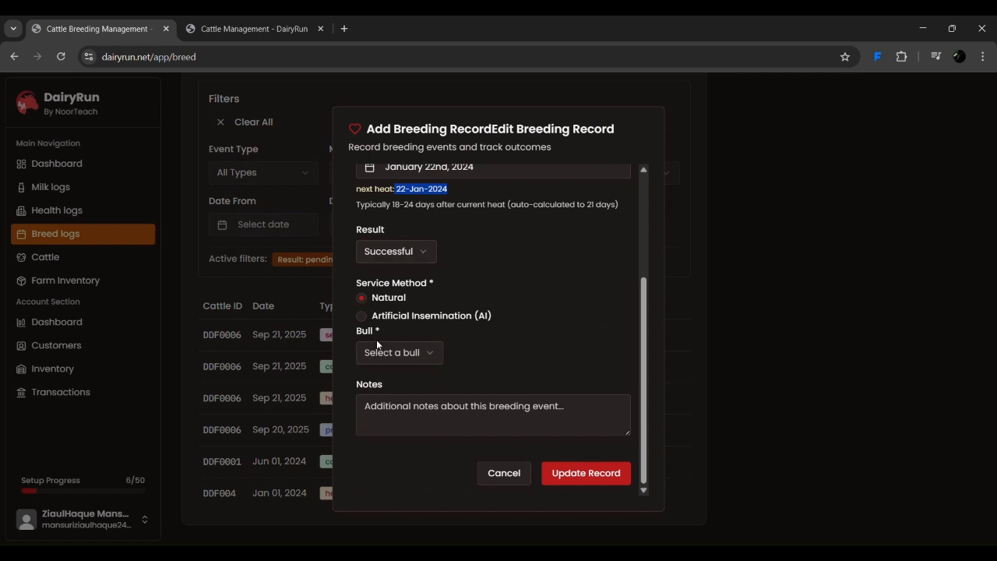
{"action": "left_click", "coordinate": [379, 299]}
{"action": "left_click", "coordinate": [391, 352]}
{"action": "left_click", "coordinate": [391, 380]}
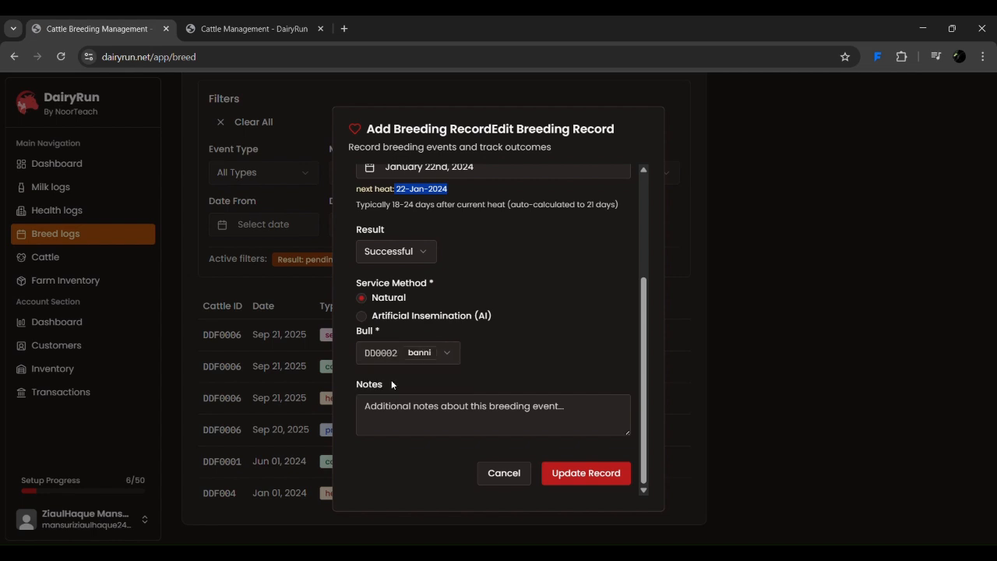
{"action": "left_click", "coordinate": [576, 473]}
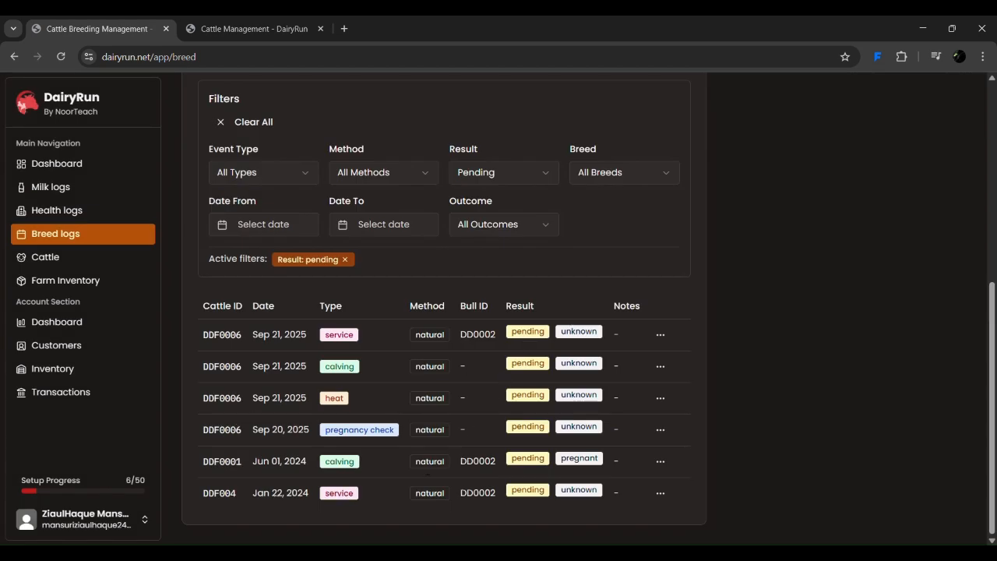
Clear the Pending result filter so all breeding records are listed again
{"action": "left_click_drag", "start_coordinate": [333, 493], "coordinate": [359, 494]}
{"action": "scroll", "coordinate": [327, 227], "scroll_direction": "up", "scroll_amount": 2}
{"action": "left_click", "coordinate": [248, 249]}
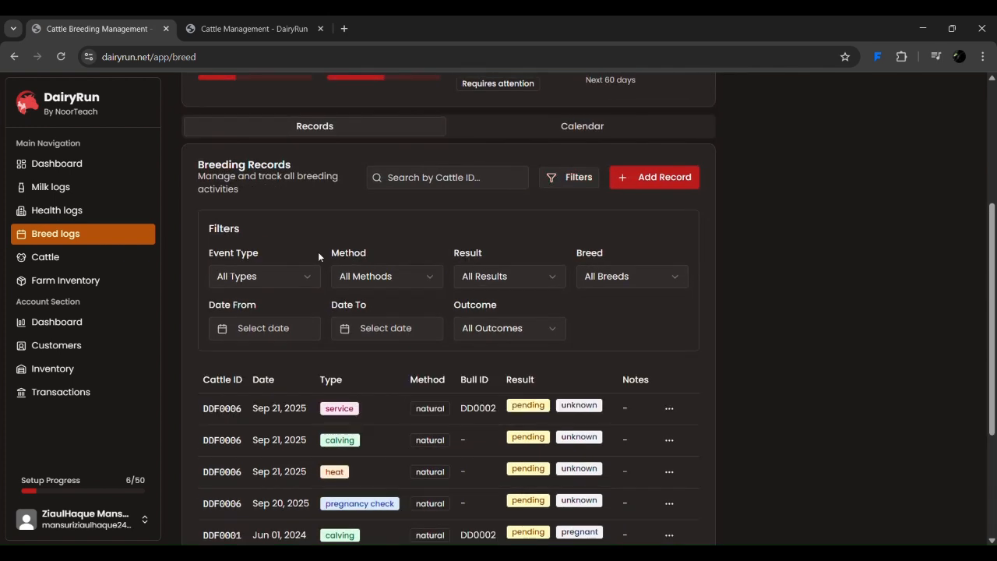
{"action": "scroll", "coordinate": [524, 285], "scroll_direction": "down", "scroll_amount": 3}
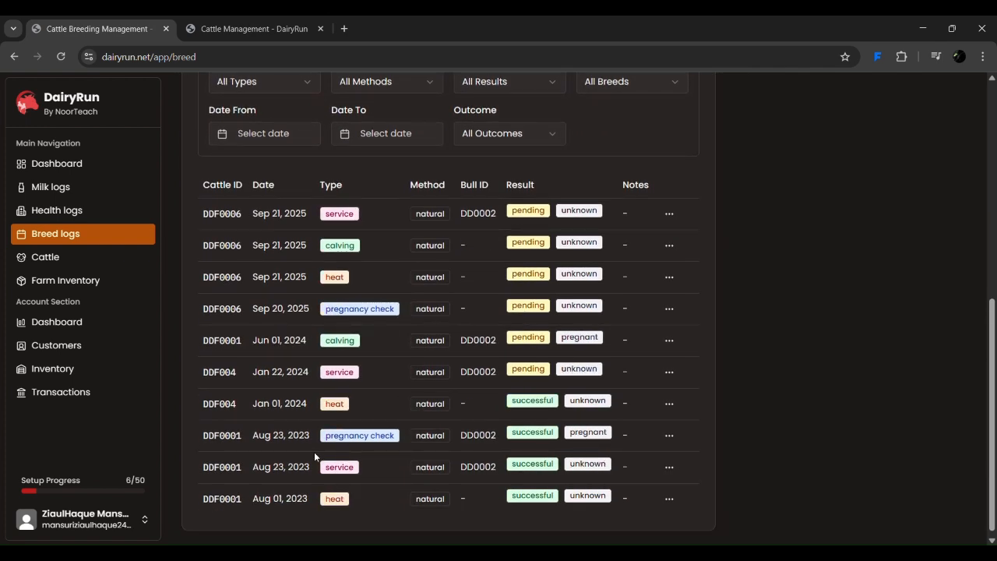
{"action": "scroll", "coordinate": [314, 452], "scroll_direction": "down", "scroll_amount": 1}
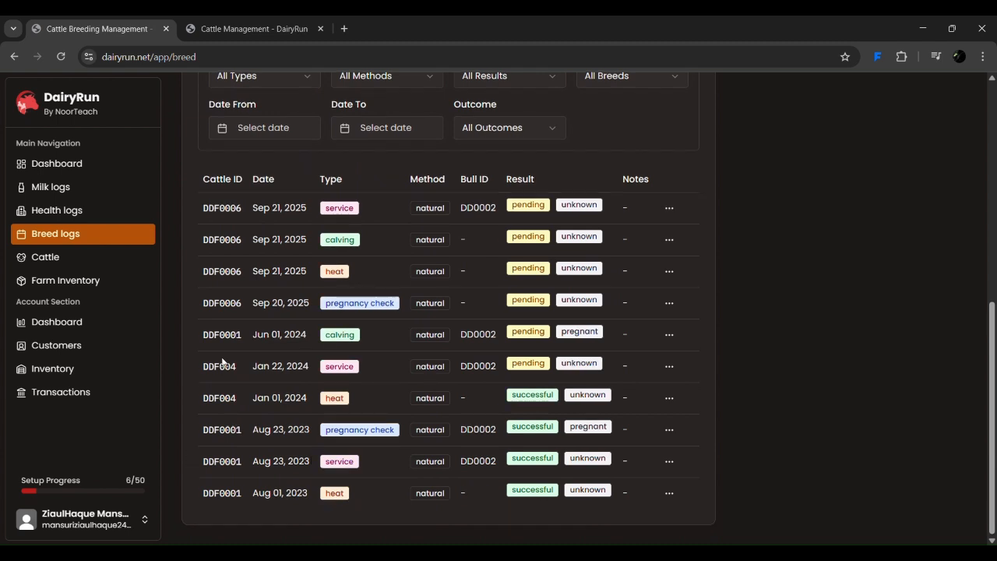
Open cattle DDF004's January 22, 2024 service record for editing and set its result to Successful
{"action": "left_click_drag", "start_coordinate": [214, 366], "coordinate": [237, 366]}
{"action": "double_click", "coordinate": [226, 398]}
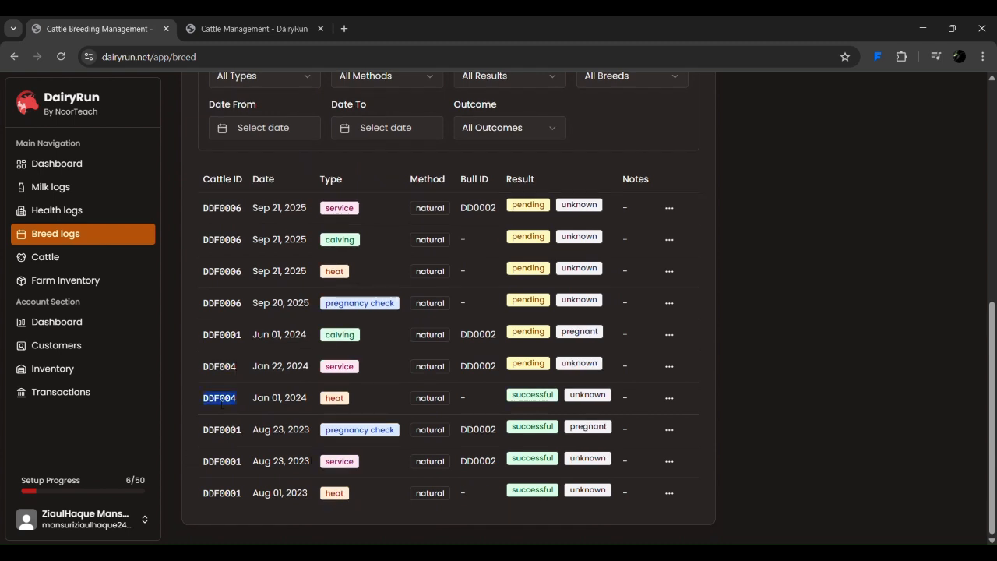
{"action": "left_click", "coordinate": [282, 366]}
{"action": "triple_click", "coordinate": [282, 366]}
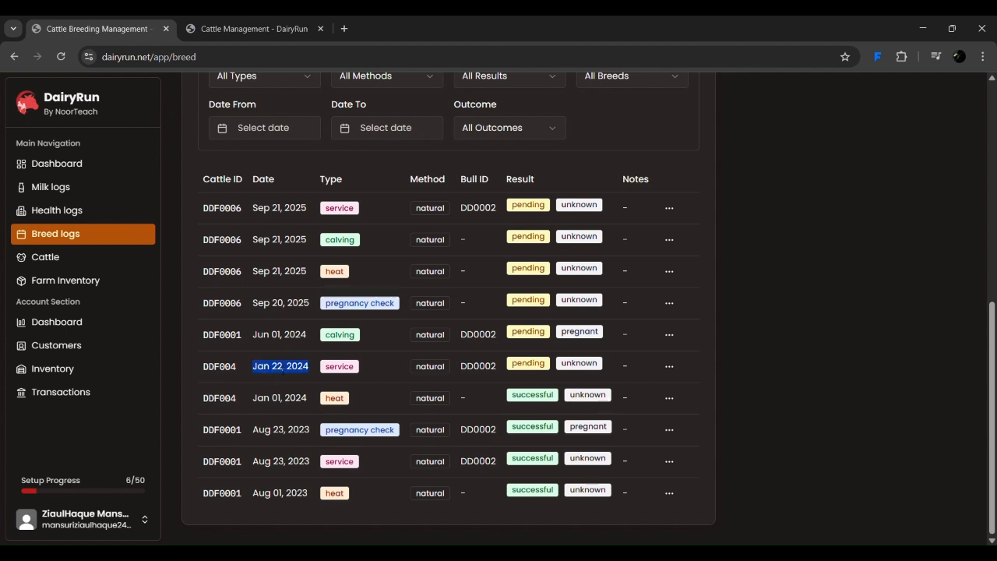
{"action": "left_click", "coordinate": [673, 369]}
{"action": "left_click", "coordinate": [619, 435]}
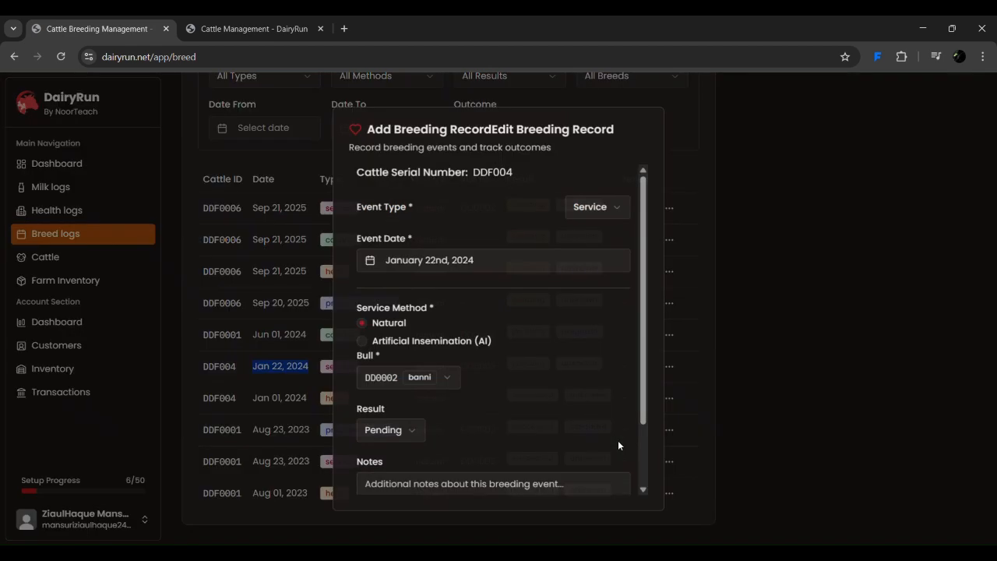
{"action": "left_click", "coordinate": [383, 432]}
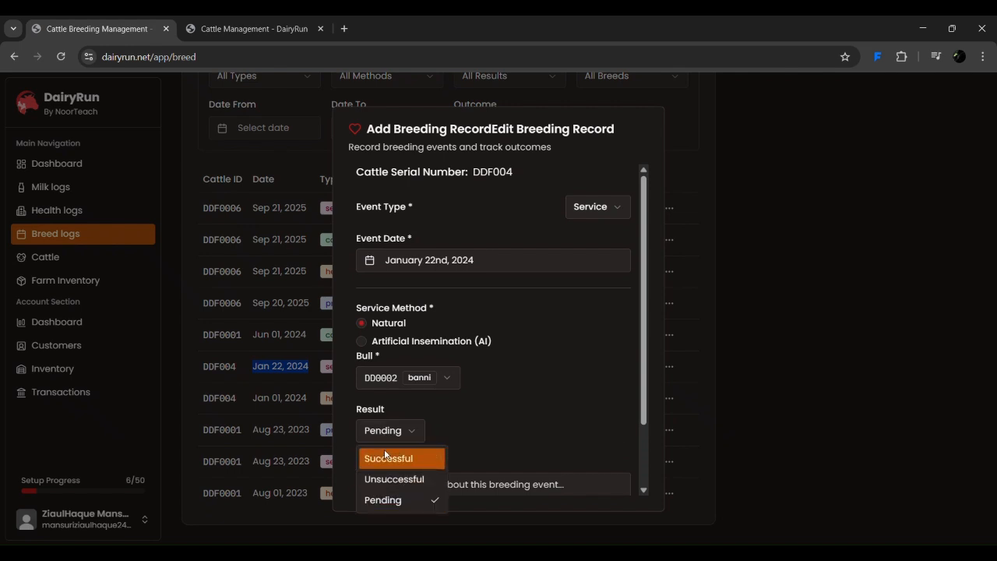
{"action": "left_click", "coordinate": [388, 458]}
Set the expected pregnancy check date to April 21, 2024 and update cattle DDF004's service record
{"action": "scroll", "coordinate": [491, 431], "scroll_direction": "down", "scroll_amount": 3}
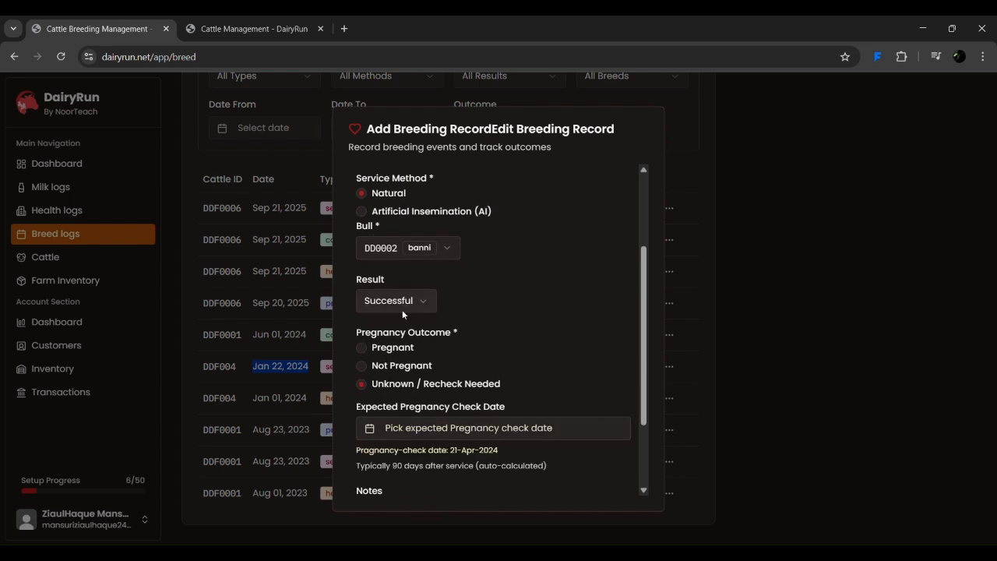
{"action": "scroll", "coordinate": [472, 327], "scroll_direction": "up", "scroll_amount": 3}
{"action": "scroll", "coordinate": [532, 330], "scroll_direction": "down", "scroll_amount": 3}
{"action": "left_click_drag", "start_coordinate": [451, 450], "coordinate": [503, 437]}
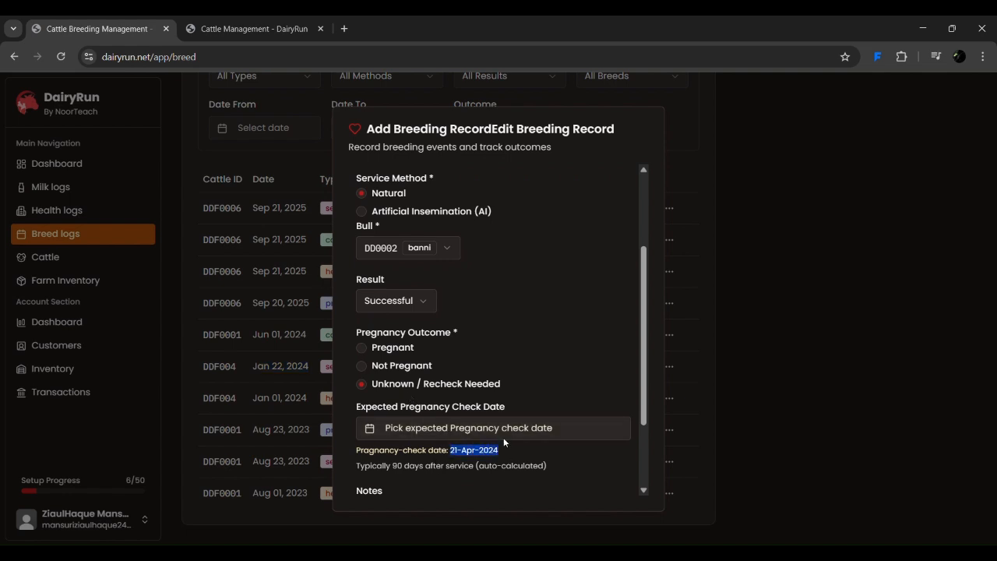
{"action": "left_click", "coordinate": [501, 435]}
{"action": "left_click", "coordinate": [377, 244]}
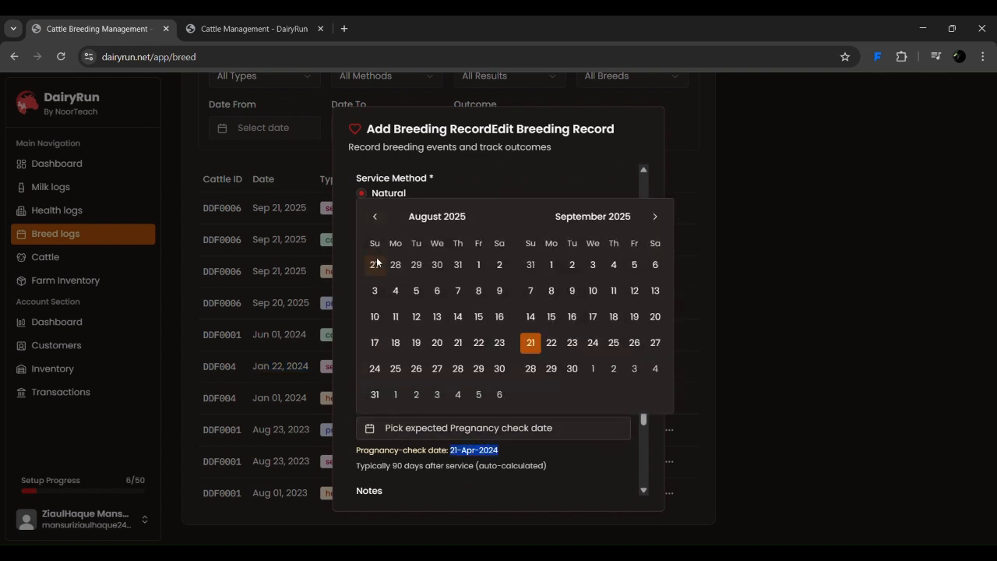
{"action": "left_click", "coordinate": [375, 244]}
{"action": "left_click", "coordinate": [373, 245]}
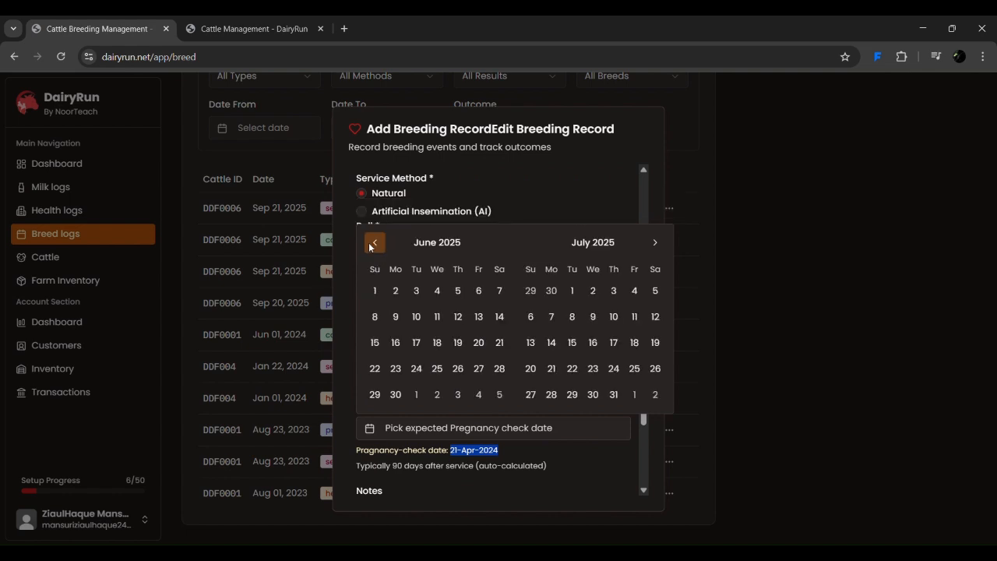
{"action": "left_click", "coordinate": [372, 245]}
{"action": "left_click", "coordinate": [372, 245]}
{"action": "left_click", "coordinate": [371, 244]}
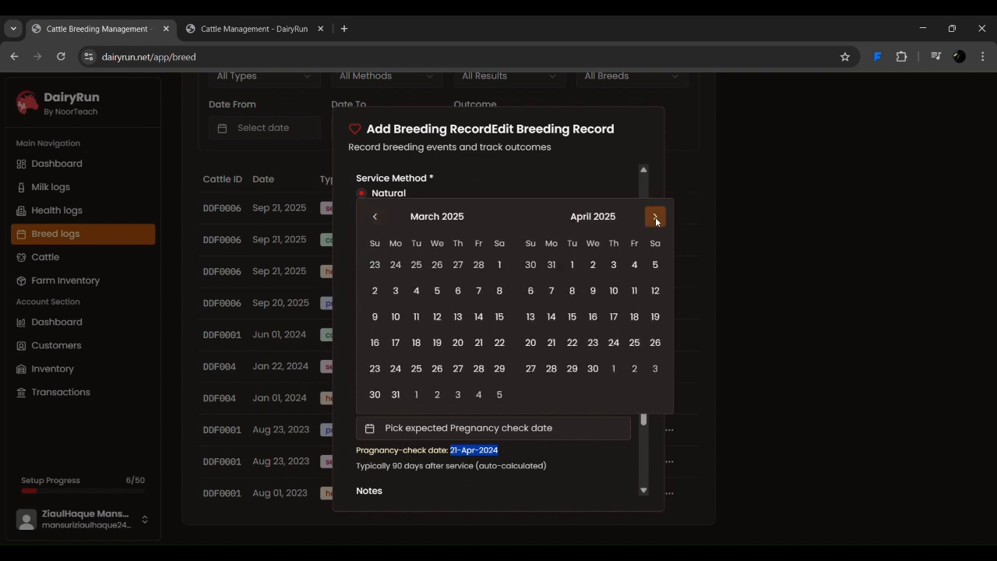
{"action": "left_click", "coordinate": [375, 218]}
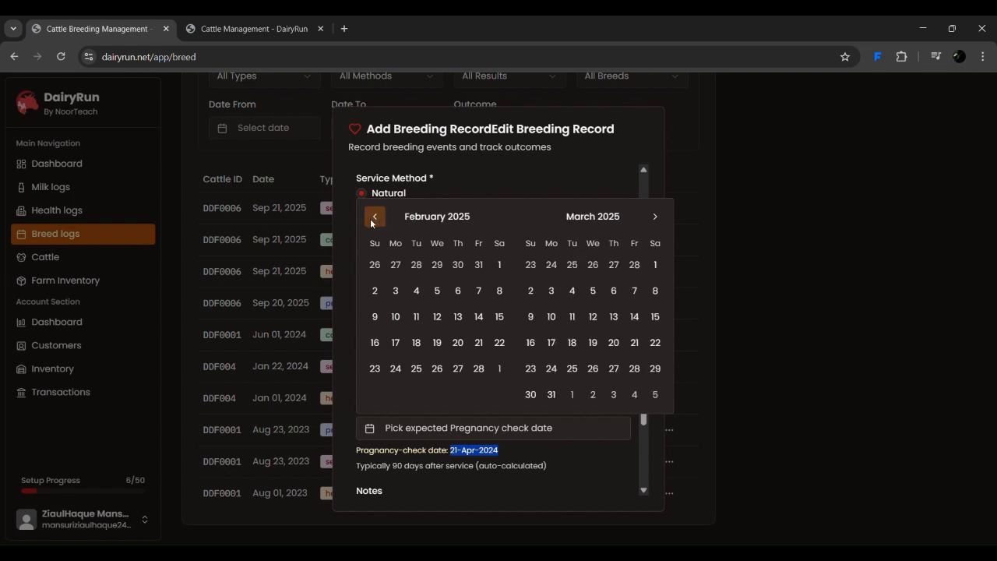
{"action": "left_click", "coordinate": [370, 218]}
{"action": "left_click", "coordinate": [373, 244]}
{"action": "left_click", "coordinate": [375, 244]}
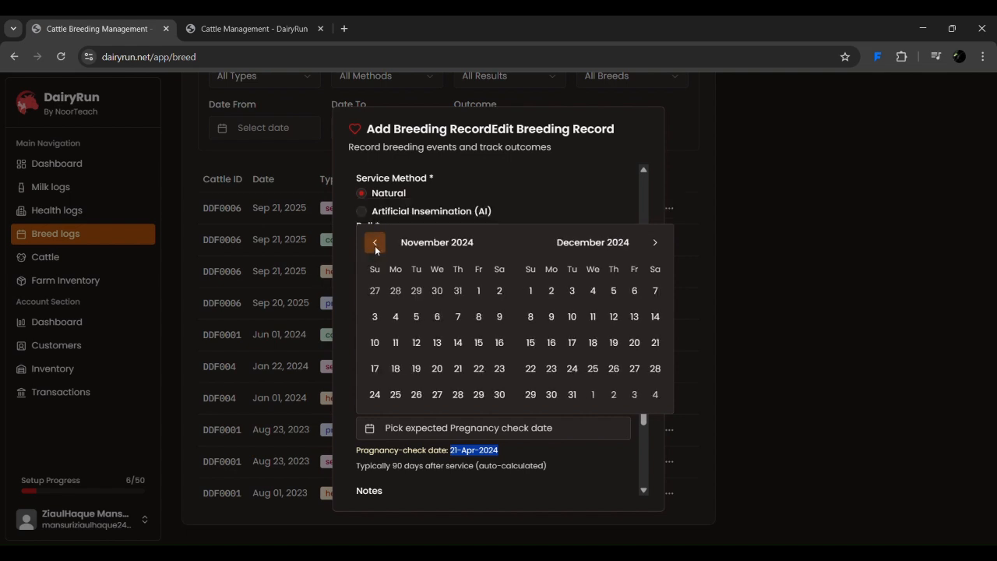
{"action": "left_click", "coordinate": [374, 243]}
{"action": "left_click", "coordinate": [375, 244]}
{"action": "left_click", "coordinate": [375, 244]}
{"action": "left_click", "coordinate": [375, 246]}
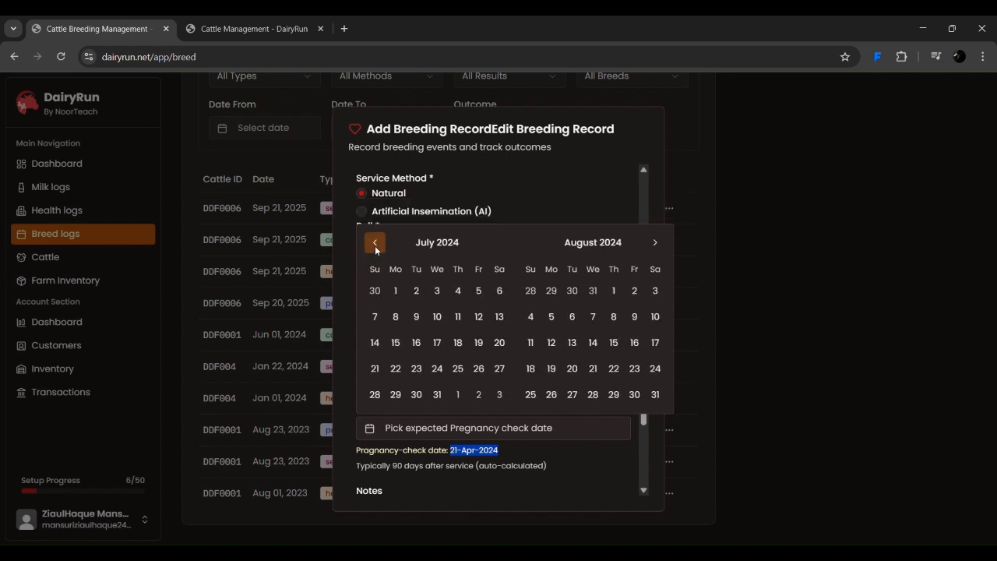
{"action": "left_click", "coordinate": [375, 245]}
{"action": "left_click", "coordinate": [376, 216]}
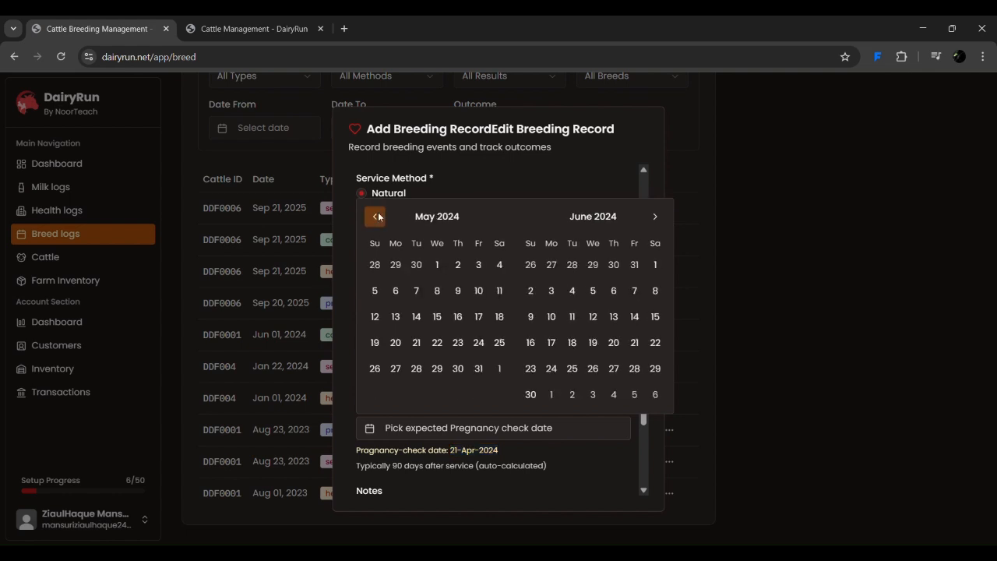
{"action": "left_click", "coordinate": [376, 217]}
{"action": "left_click", "coordinate": [372, 371]}
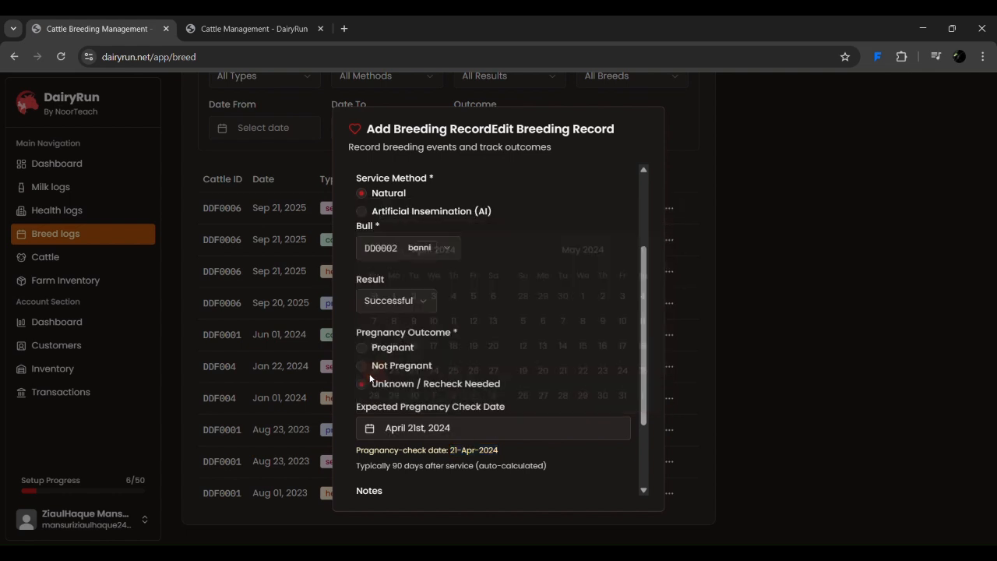
{"action": "scroll", "coordinate": [468, 444], "scroll_direction": "down", "scroll_amount": 3}
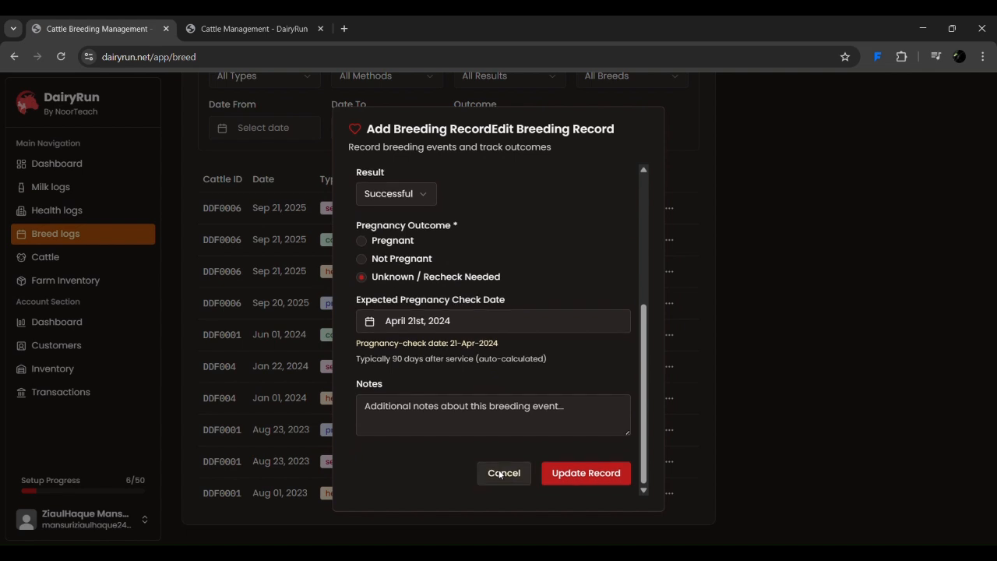
{"action": "left_click", "coordinate": [579, 478]}
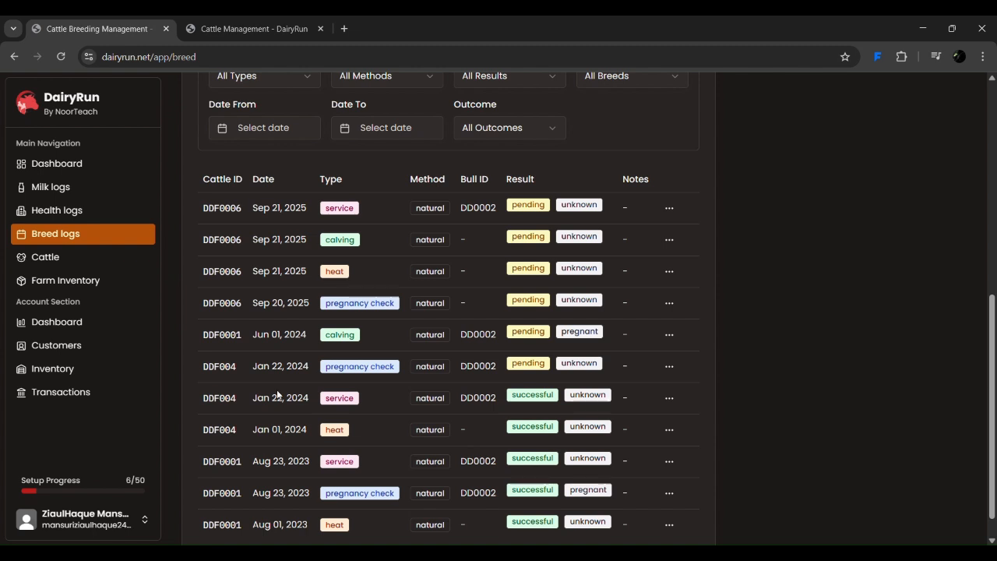
Review cattle DDF004's January 22, 2024 service and pregnancy check rows and open the pregnancy check record for editing
{"action": "left_click_drag", "start_coordinate": [252, 398], "coordinate": [554, 396]}
{"action": "left_click", "coordinate": [284, 364]}
{"action": "left_click_drag", "start_coordinate": [252, 367], "coordinate": [309, 368]}
{"action": "left_click", "coordinate": [370, 369]}
{"action": "triple_click", "coordinate": [369, 370]}
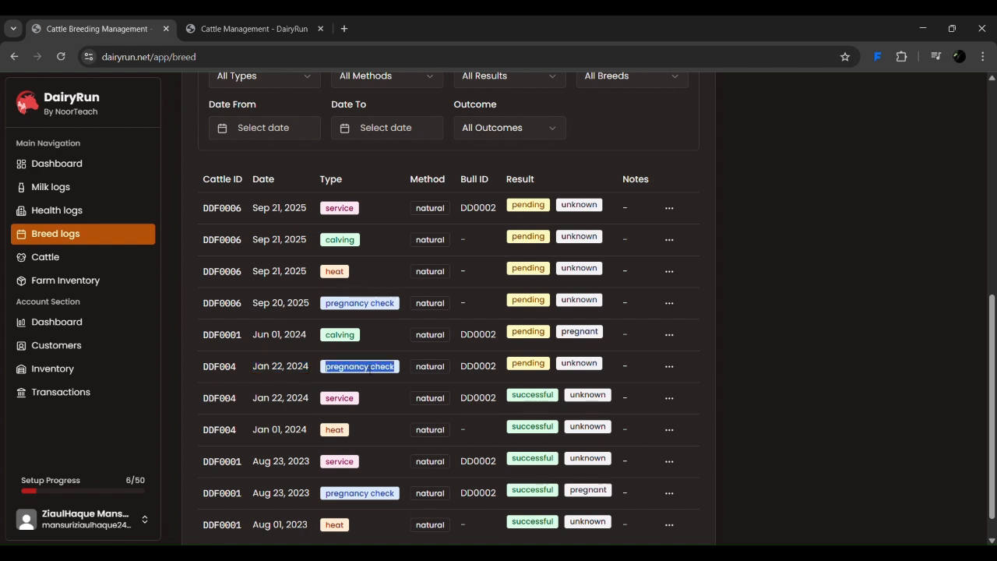
{"action": "left_click_drag", "start_coordinate": [251, 364], "coordinate": [309, 364]}
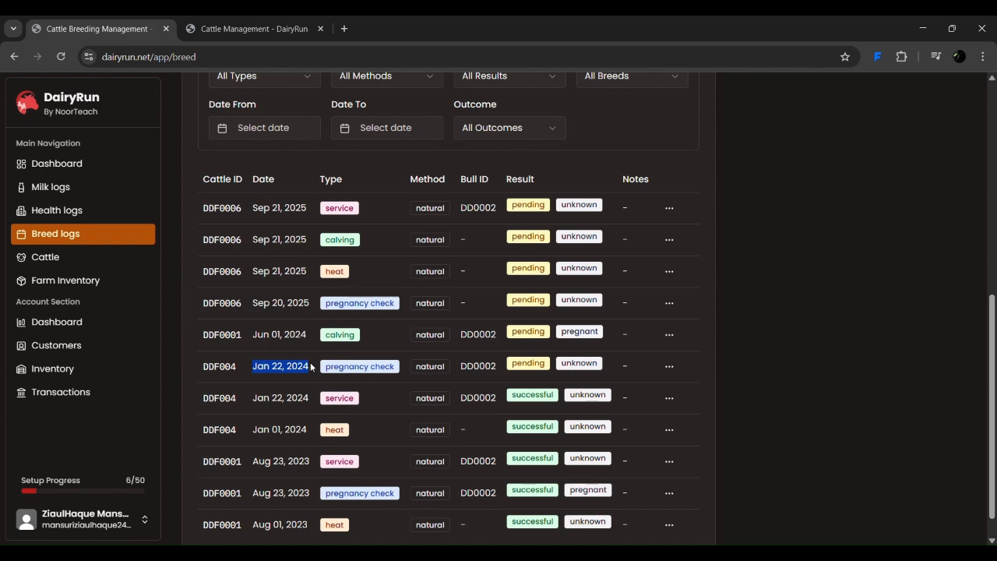
{"action": "left_click", "coordinate": [669, 366]}
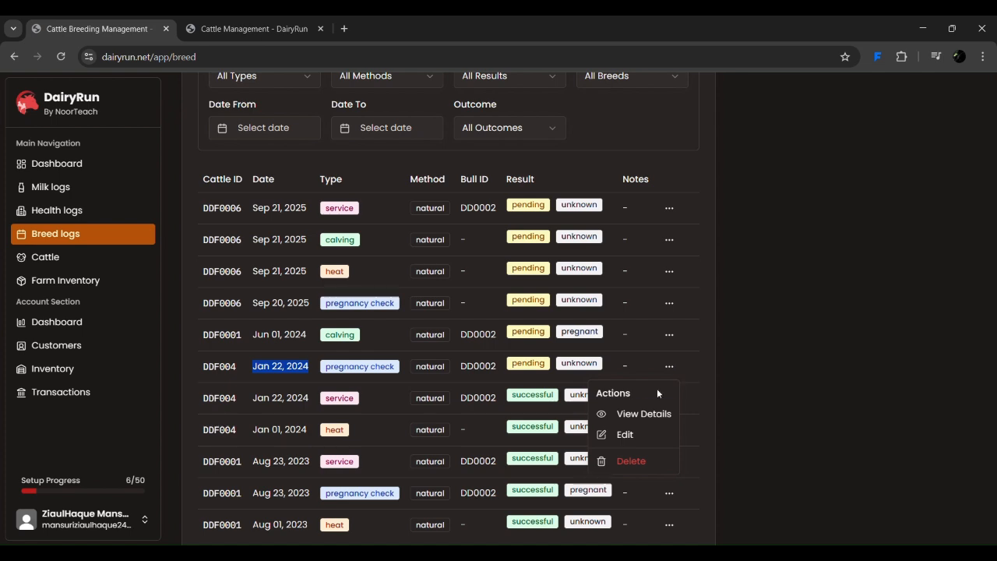
{"action": "left_click", "coordinate": [633, 430]}
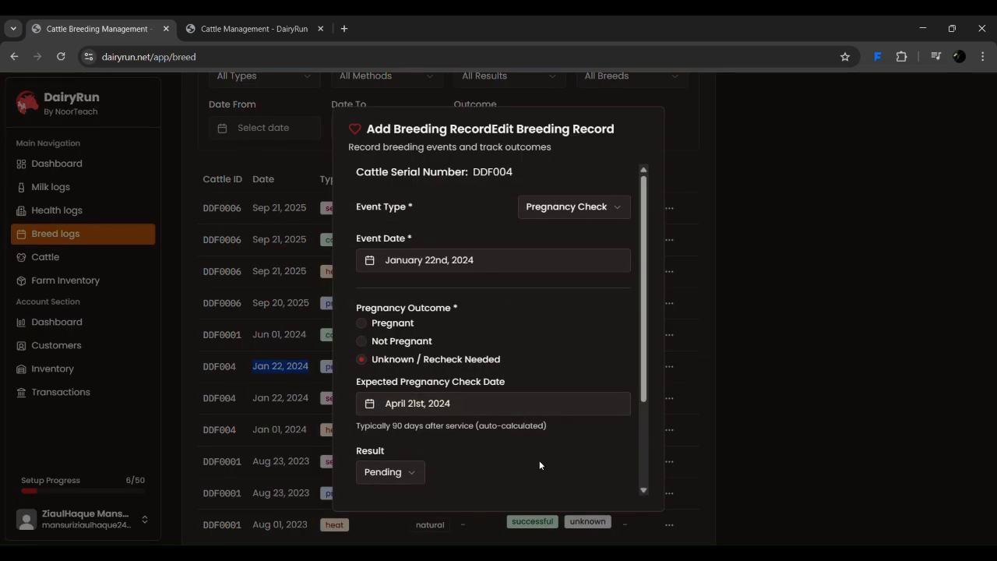
Set the pregnancy check's result to Successful and its pregnancy outcome to Pregnant
{"action": "scroll", "coordinate": [467, 464], "scroll_direction": "down", "scroll_amount": 2}
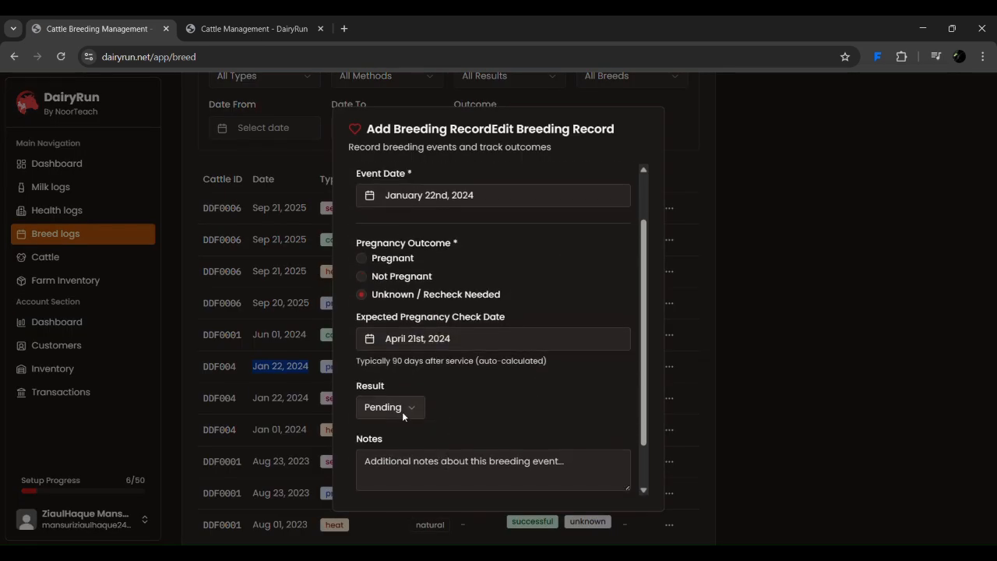
{"action": "left_click", "coordinate": [402, 411]}
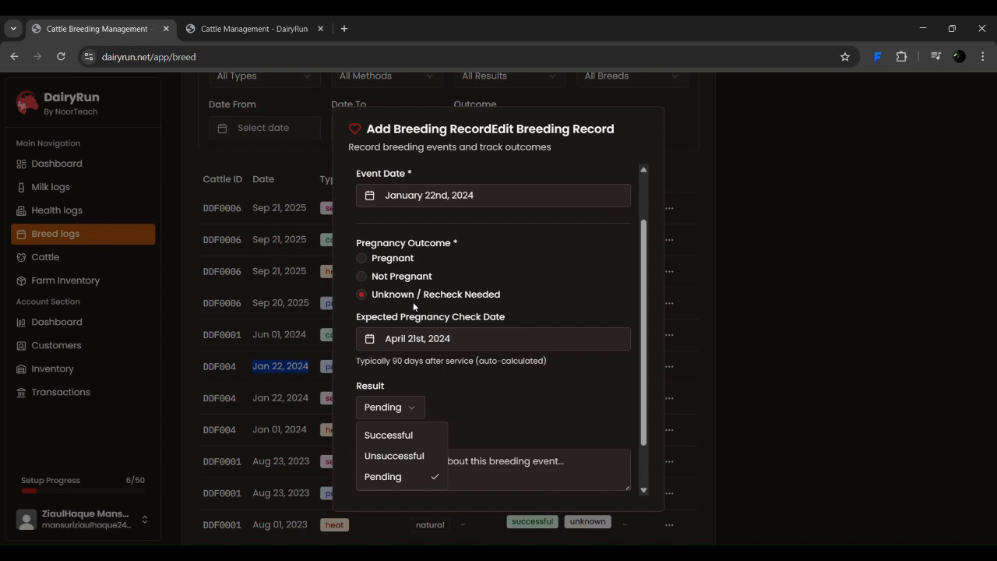
{"action": "left_click", "coordinate": [514, 412]}
{"action": "left_click", "coordinate": [413, 408]}
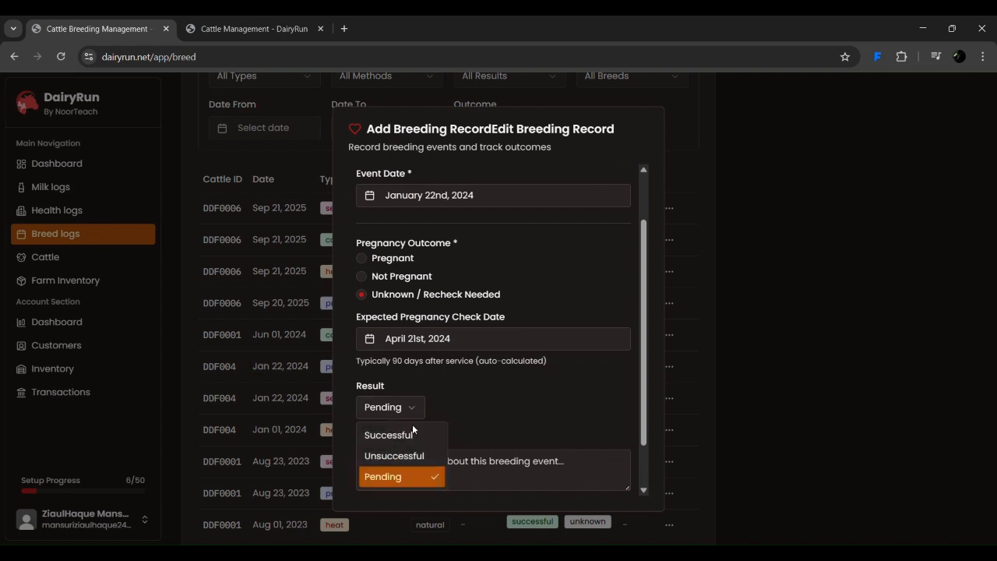
{"action": "left_click", "coordinate": [412, 433]}
{"action": "scroll", "coordinate": [517, 406], "scroll_direction": "down", "scroll_amount": 1}
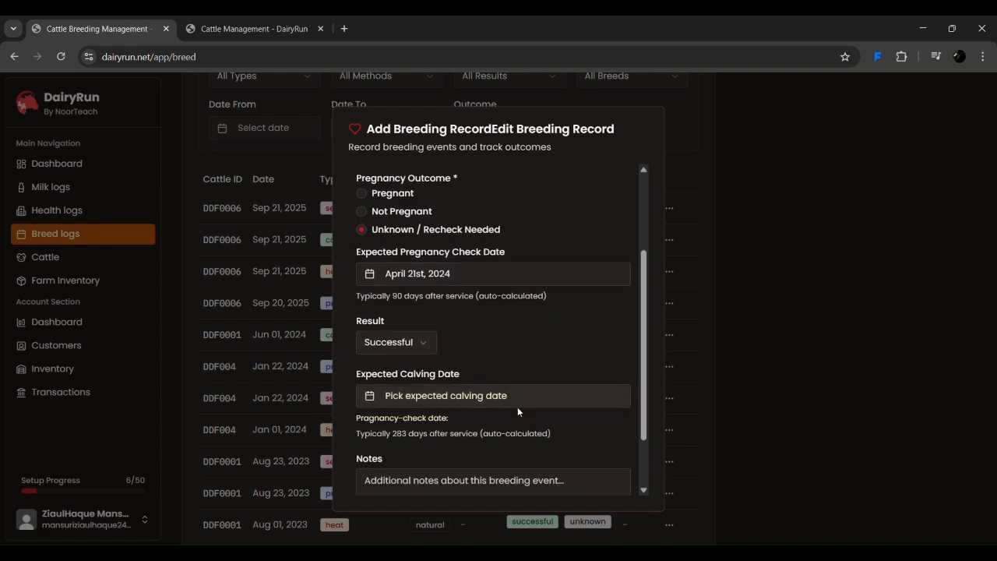
{"action": "left_click", "coordinate": [391, 197]}
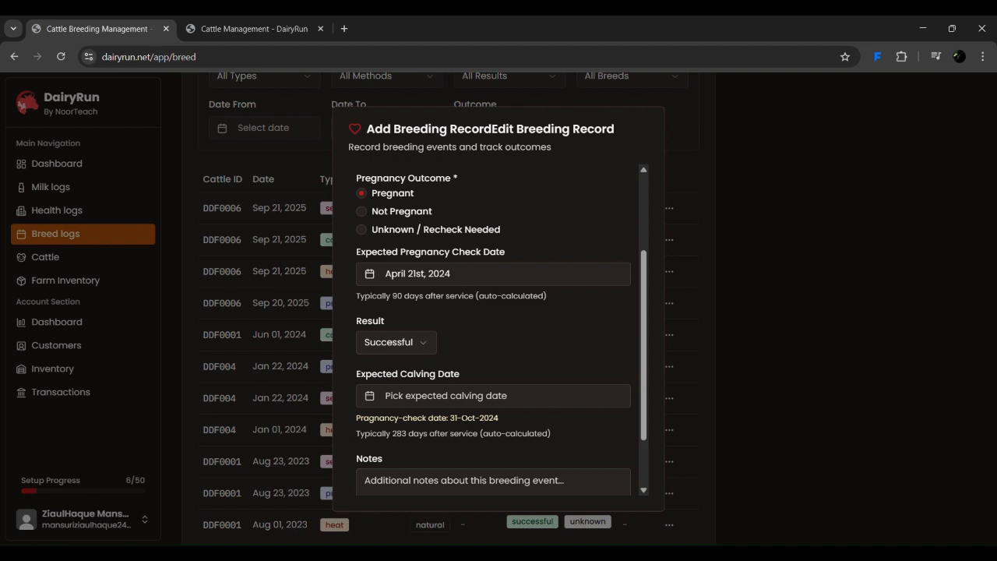
Set the expected calving date to October 31, 2024 and update cattle DDF004's pregnancy check record
{"action": "left_click_drag", "start_coordinate": [450, 418], "coordinate": [498, 419]}
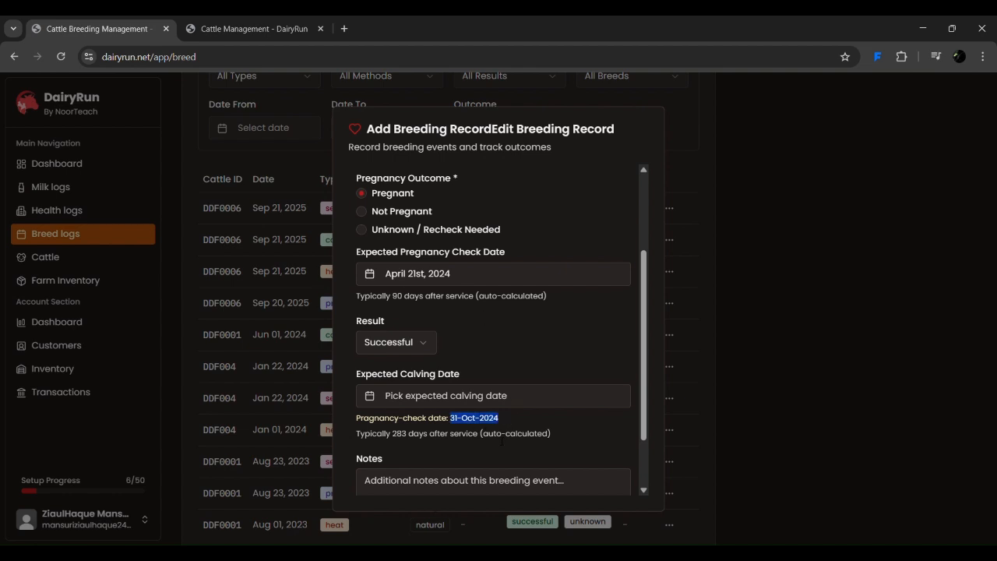
{"action": "left_click", "coordinate": [510, 396]}
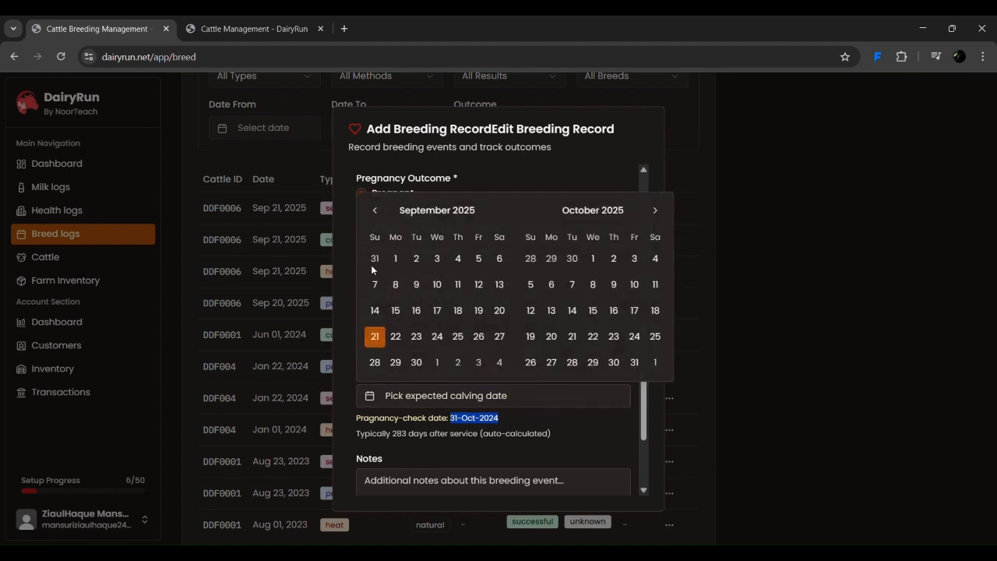
{"action": "left_click", "coordinate": [374, 210]}
{"action": "left_click", "coordinate": [374, 186]}
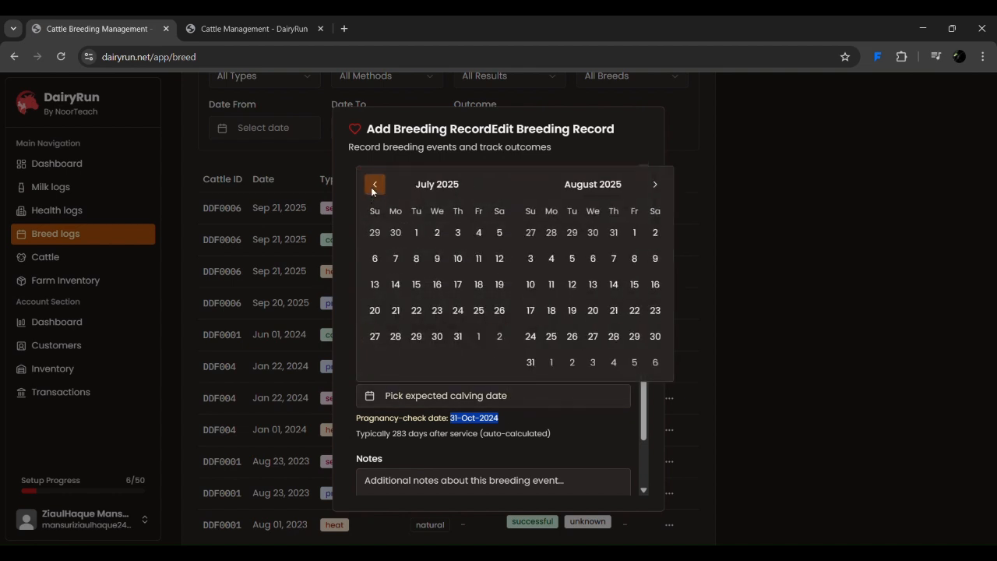
{"action": "left_click", "coordinate": [374, 187]}
{"action": "left_click", "coordinate": [374, 209]}
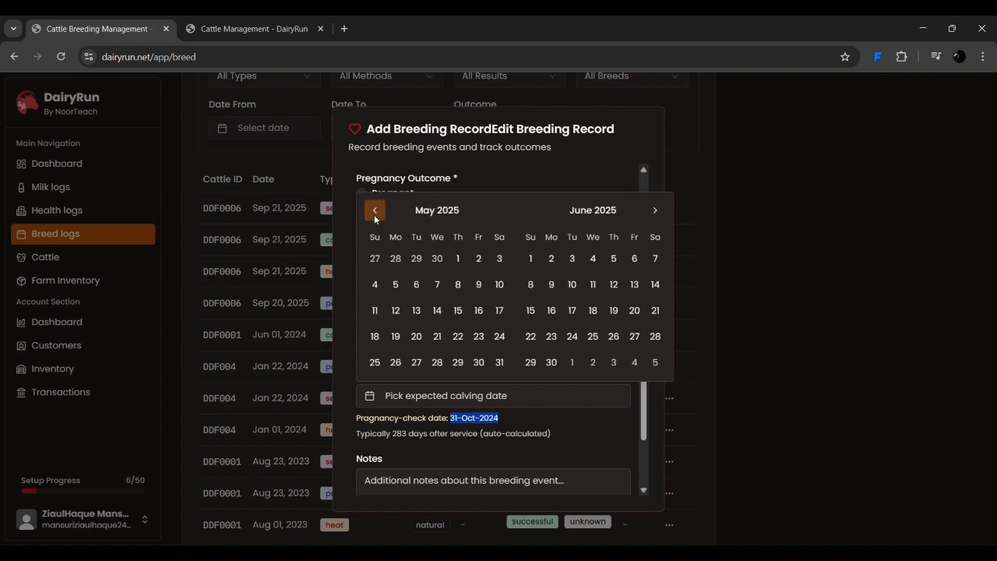
{"action": "left_click", "coordinate": [373, 210]}
{"action": "left_click", "coordinate": [372, 211]}
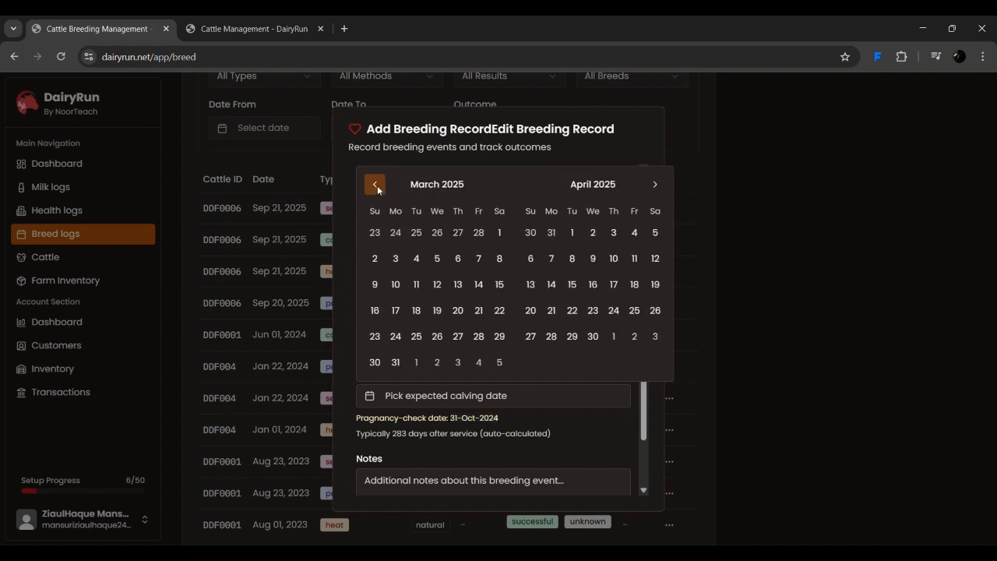
{"action": "left_click", "coordinate": [377, 185]}
{"action": "left_click", "coordinate": [377, 185]}
{"action": "left_click", "coordinate": [377, 208]}
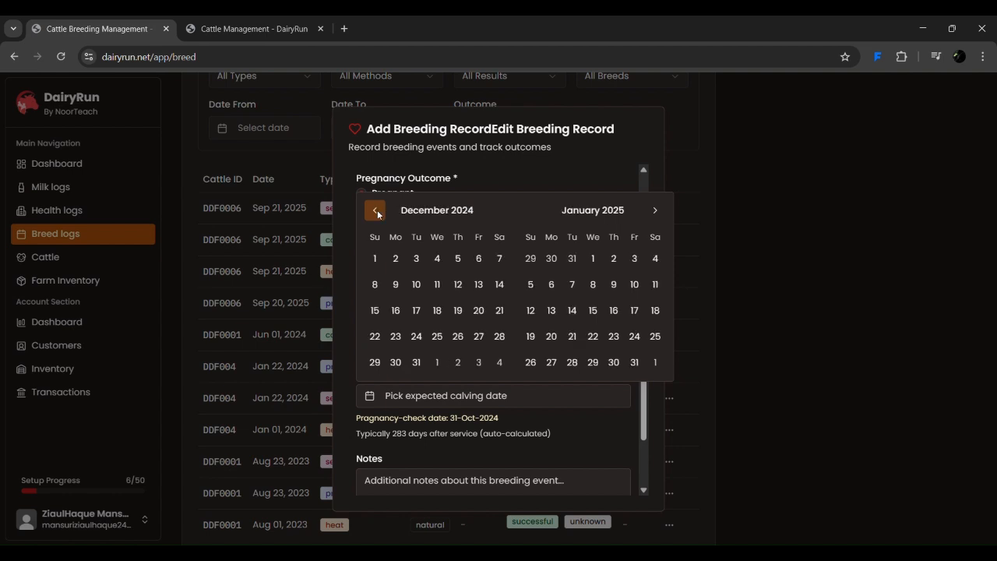
{"action": "left_click", "coordinate": [378, 212]}
{"action": "left_click", "coordinate": [375, 211]}
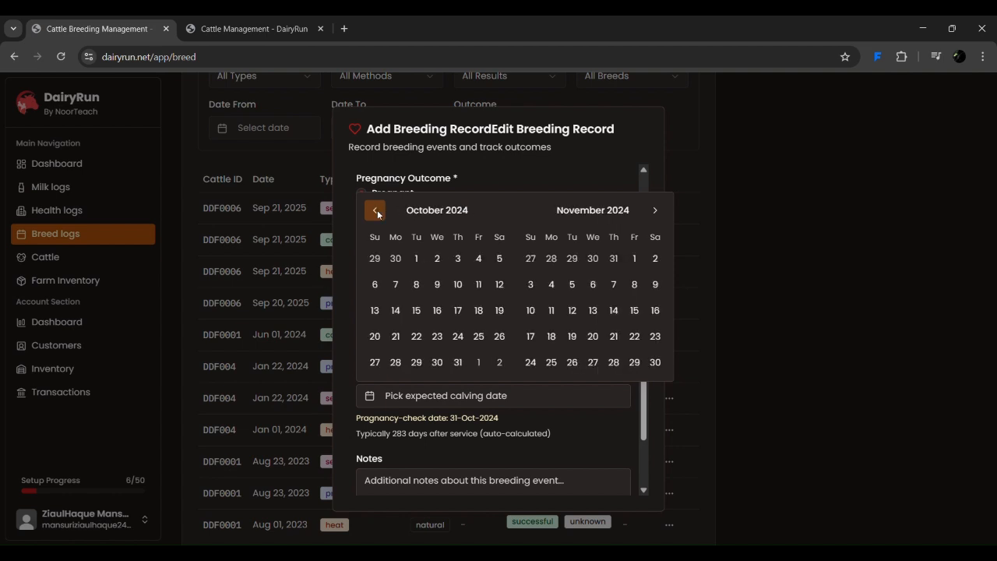
{"action": "left_click", "coordinate": [459, 365]}
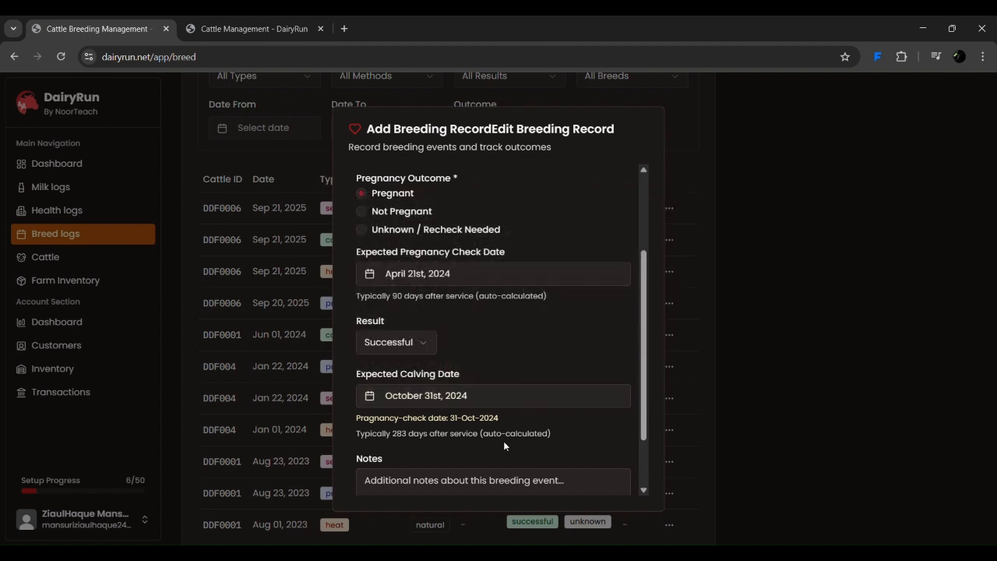
{"action": "scroll", "coordinate": [545, 463], "scroll_direction": "down", "scroll_amount": 2}
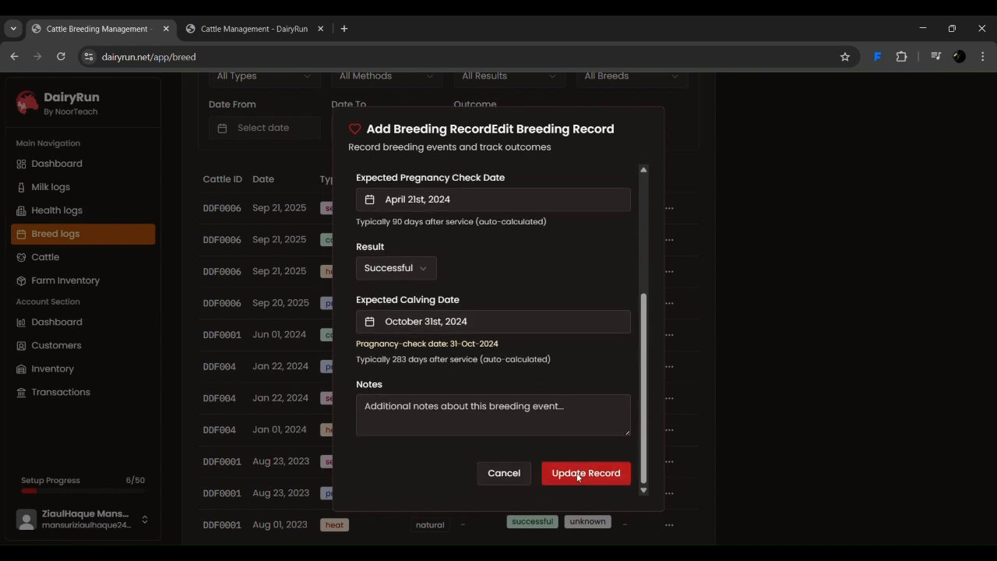
{"action": "left_click", "coordinate": [595, 481]}
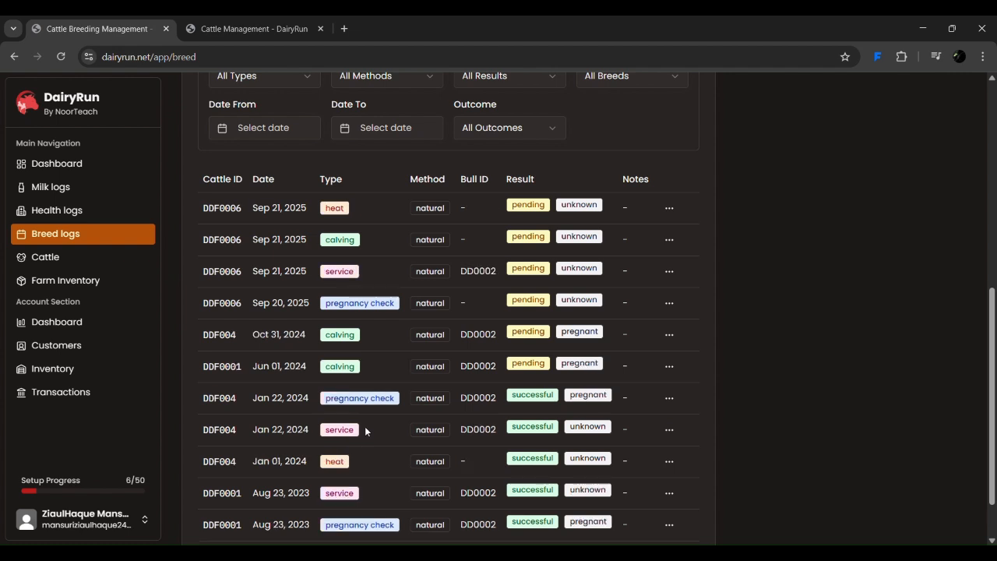
Open cattle DDF004's October 31, 2024 calving record for editing and set its result to Successful
{"action": "scroll", "coordinate": [365, 430], "scroll_direction": "down", "scroll_amount": 2}
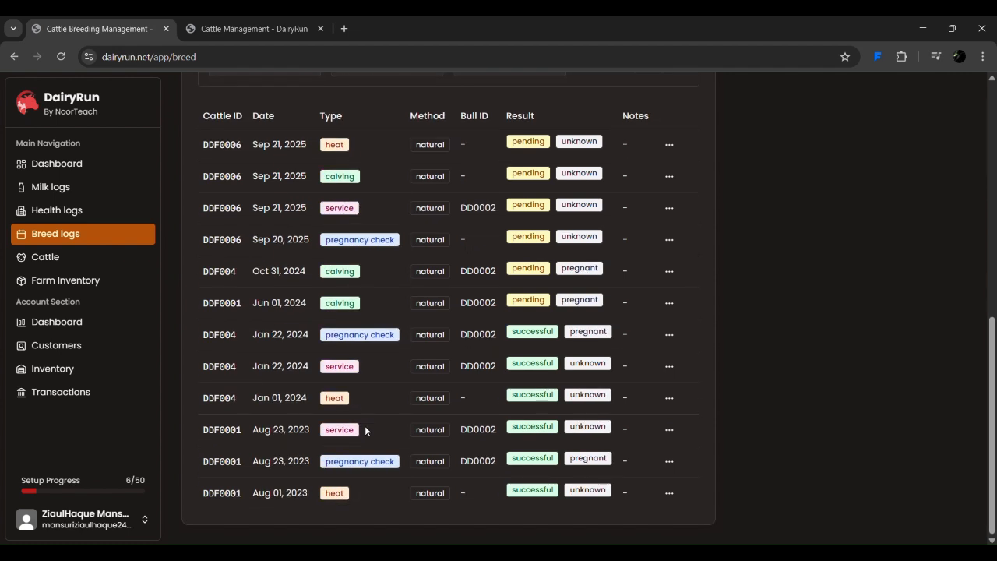
{"action": "triple_click", "coordinate": [352, 335]}
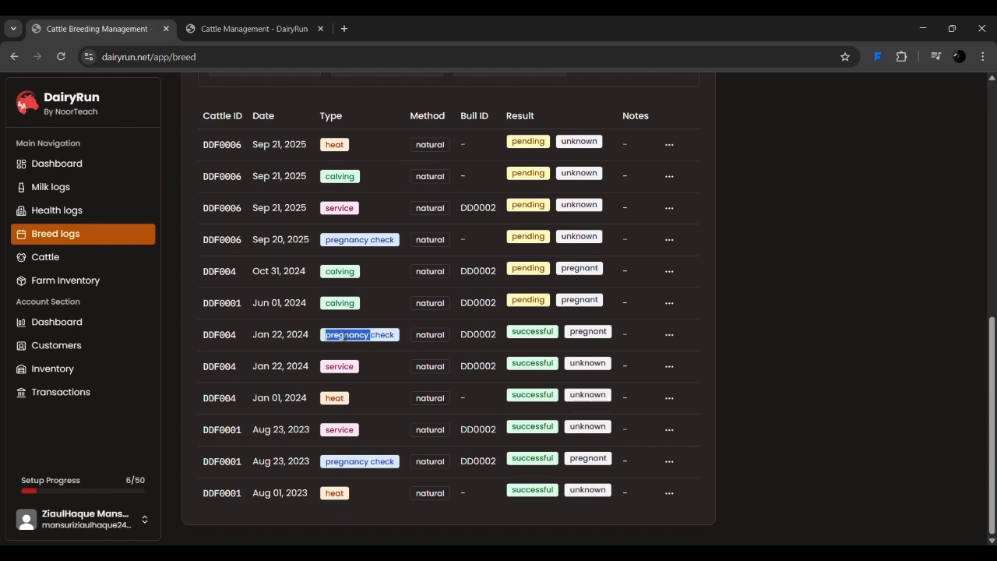
{"action": "left_click", "coordinate": [360, 306]}
{"action": "left_click_drag", "start_coordinate": [207, 274], "coordinate": [325, 275]}
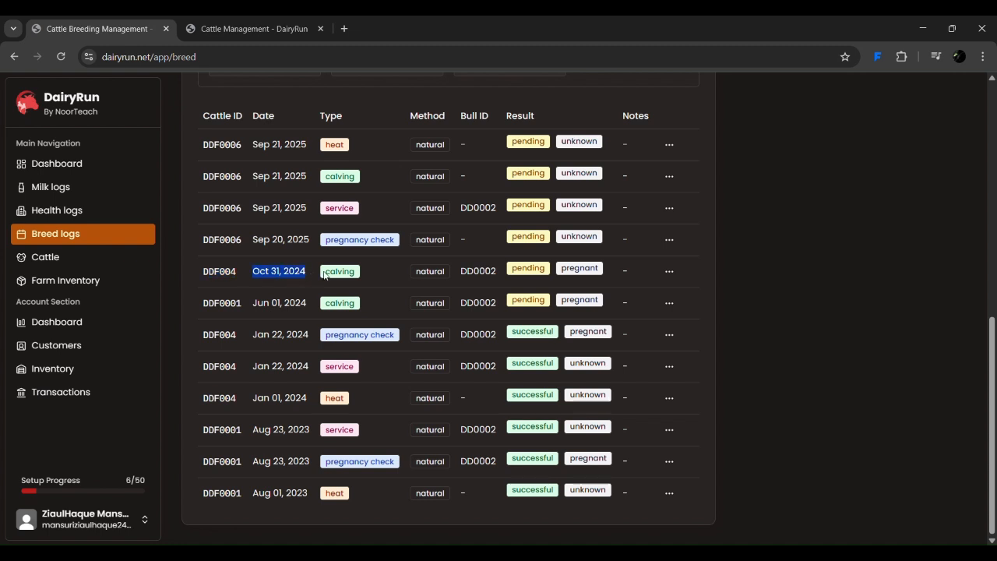
{"action": "left_click", "coordinate": [669, 271]}
{"action": "left_click", "coordinate": [639, 336]}
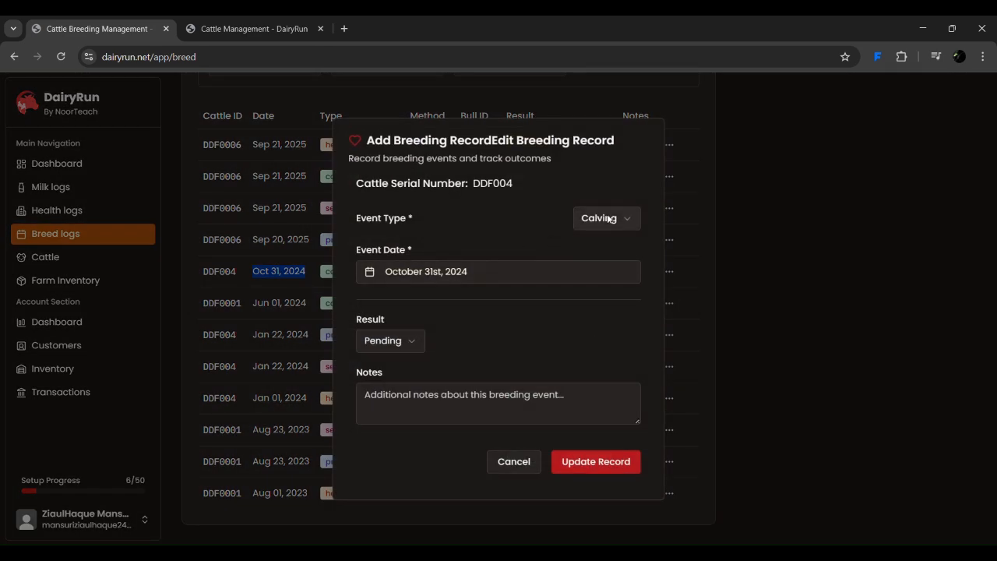
{"action": "double_click", "coordinate": [493, 183]}
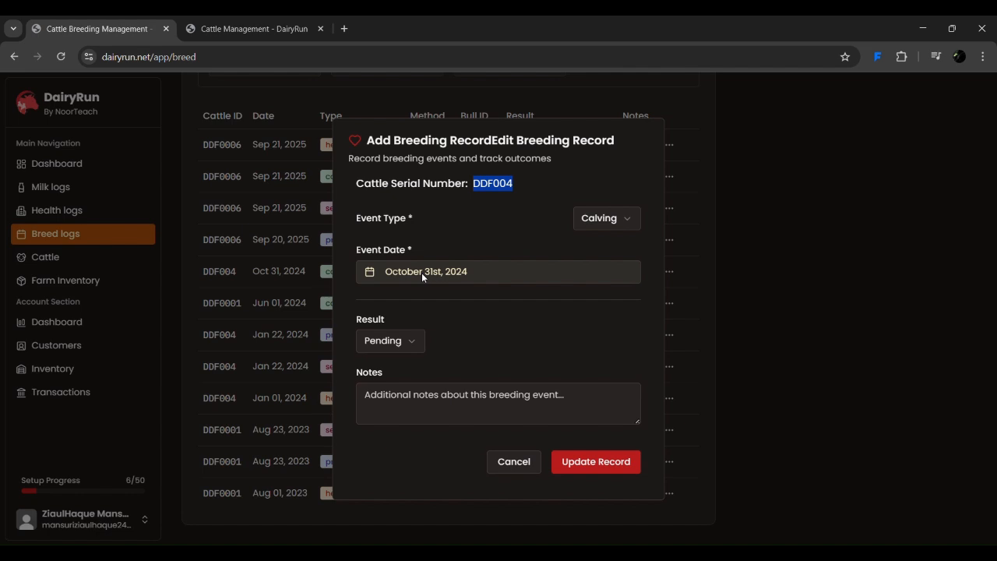
{"action": "left_click", "coordinate": [378, 349]}
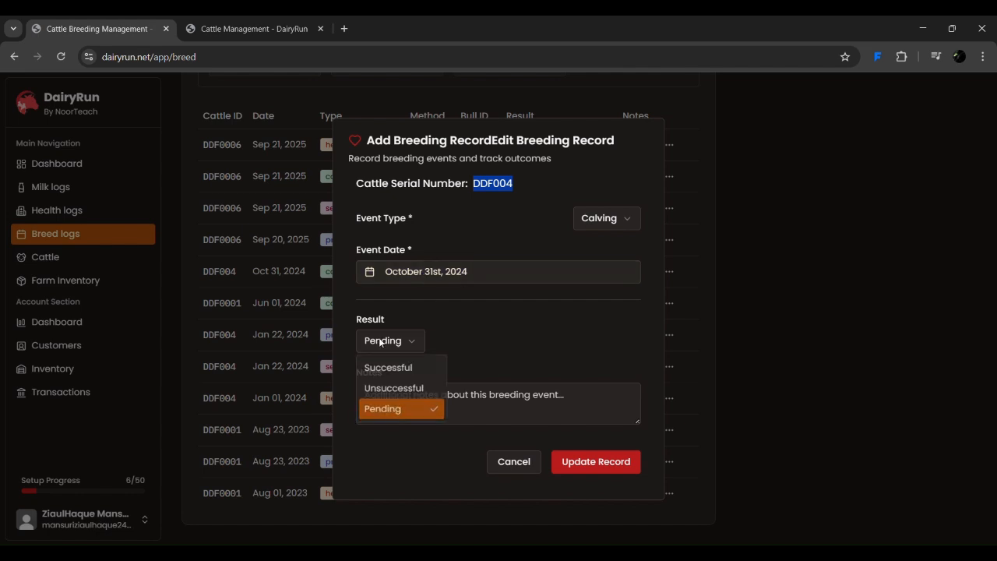
{"action": "left_click", "coordinate": [385, 369]}
Enter DDF0008 as the calf ID in the calving details
{"action": "scroll", "coordinate": [517, 375], "scroll_direction": "down", "scroll_amount": 3}
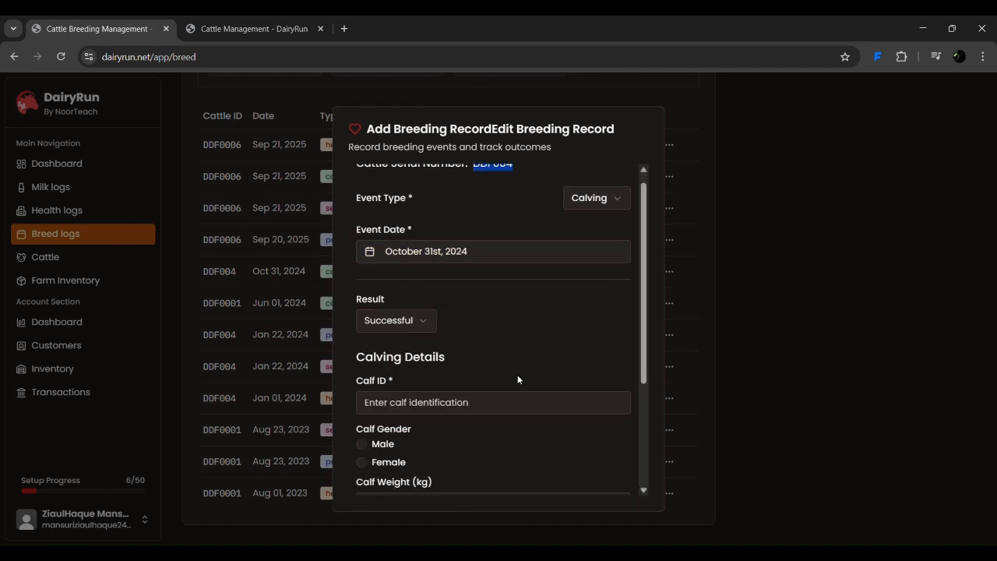
{"action": "left_click", "coordinate": [429, 288]}
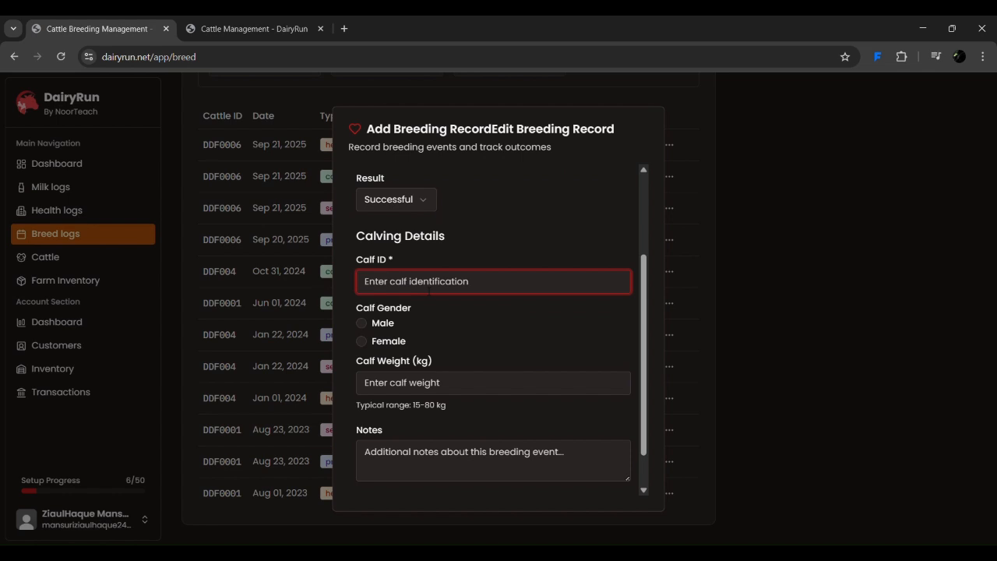
{"action": "scroll", "coordinate": [429, 287], "scroll_direction": "up", "scroll_amount": 2}
{"action": "scroll", "coordinate": [428, 286], "scroll_direction": "down", "scroll_amount": 3}
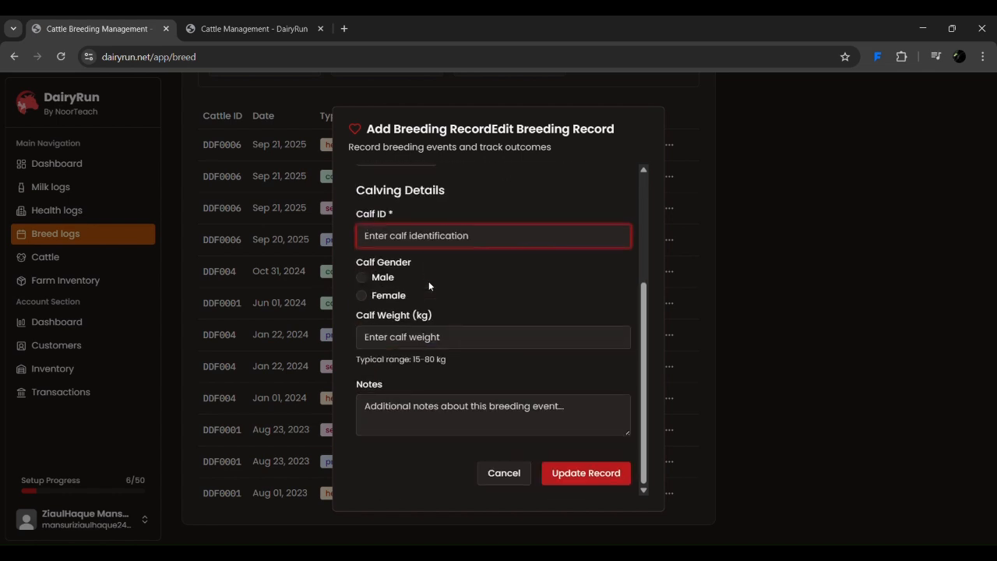
{"action": "type", "text": "DDF"}
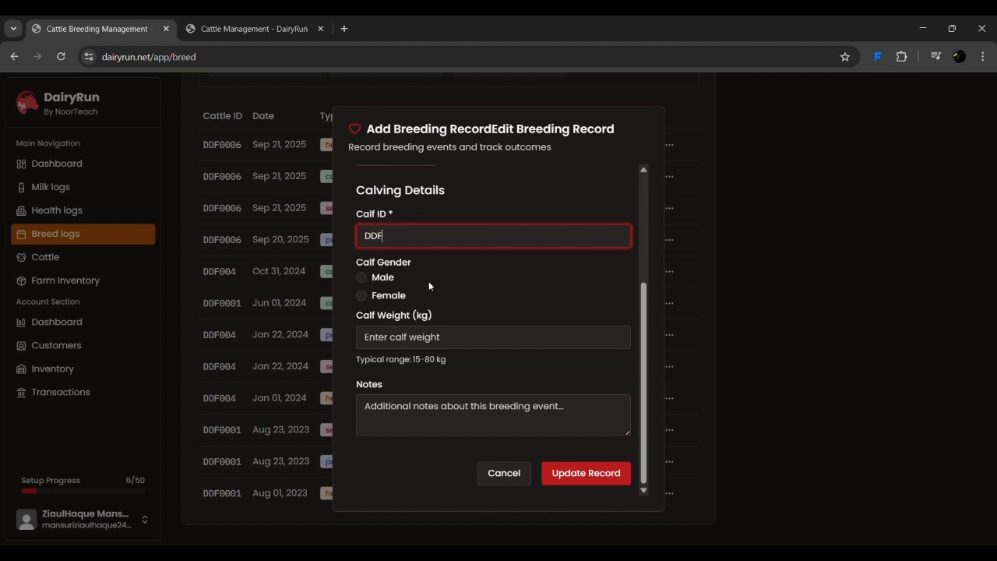
{"action": "type", "text": "007"}
{"action": "key", "text": "BackSpace"}
{"action": "type", "text": "8"}
{"action": "type", "text": "0"}
Set the calf's gender to Male and its weight to 55 kg, and update cattle DDF004's calving record
{"action": "left_click", "coordinate": [389, 277]}
{"action": "left_click", "coordinate": [398, 337]}
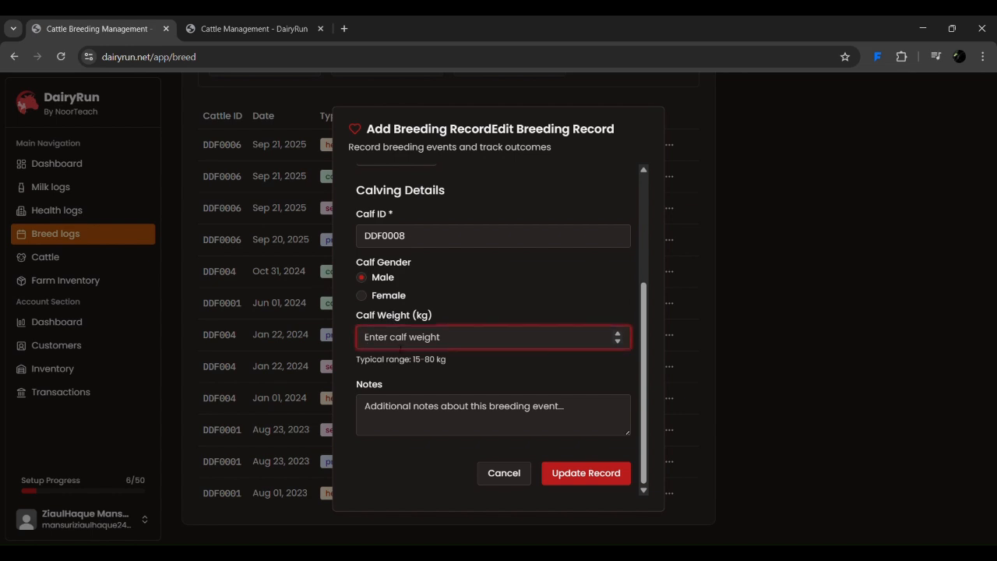
{"action": "type", "text": "55"}
{"action": "left_click", "coordinate": [431, 377]}
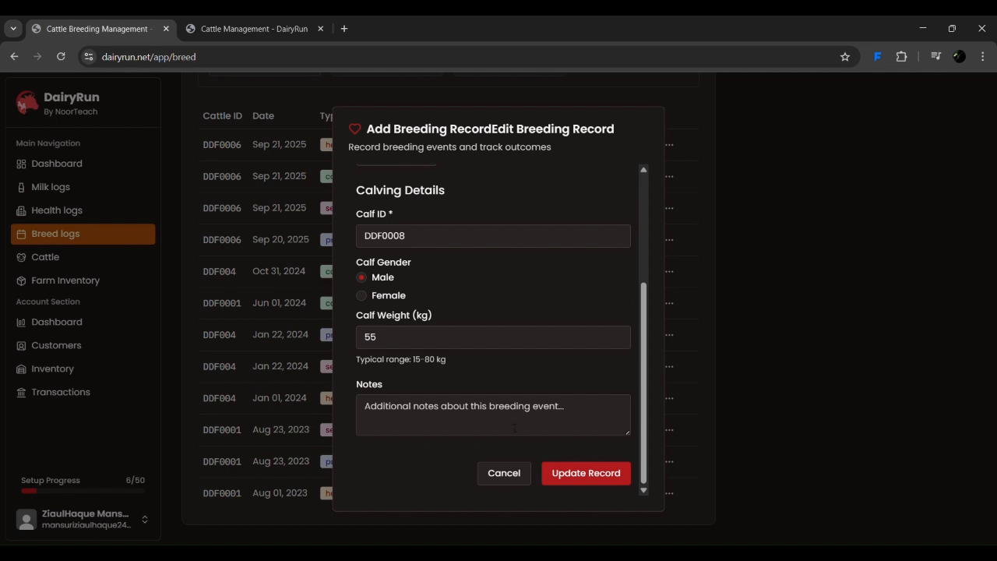
{"action": "scroll", "coordinate": [496, 401], "scroll_direction": "up", "scroll_amount": 2}
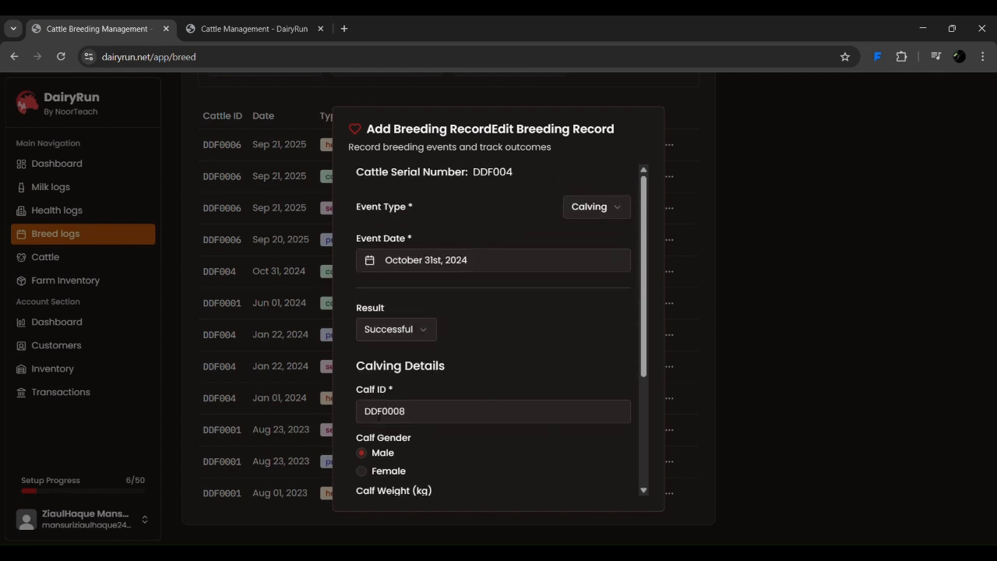
{"action": "scroll", "coordinate": [469, 440], "scroll_direction": "down", "scroll_amount": 3}
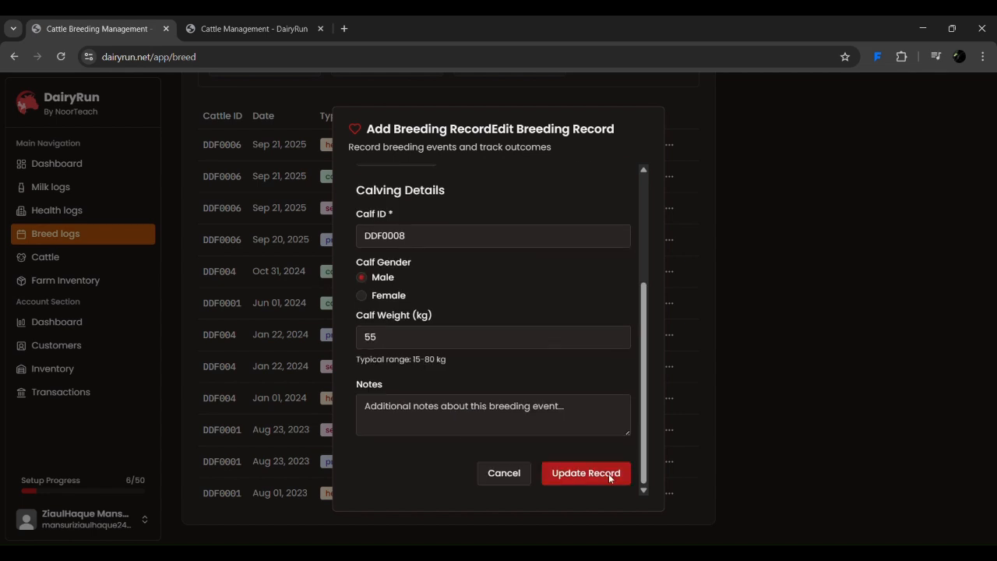
{"action": "left_click", "coordinate": [560, 475]}
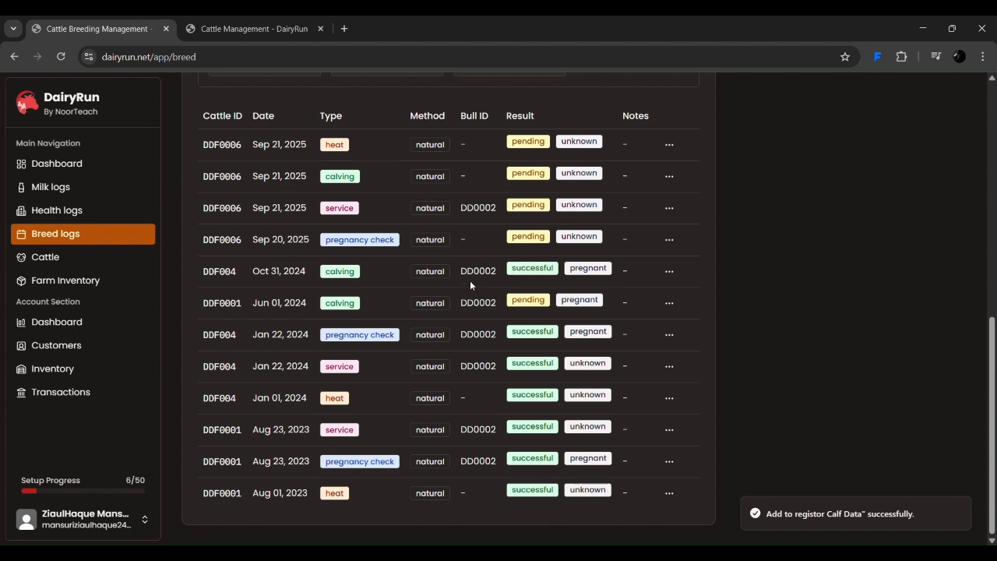
Switch to the Cattle Management page and check the ID and type of calf DDF0008 in the inventory
{"action": "left_click_drag", "start_coordinate": [326, 271], "coordinate": [345, 273]}
{"action": "left_click", "coordinate": [249, 29]}
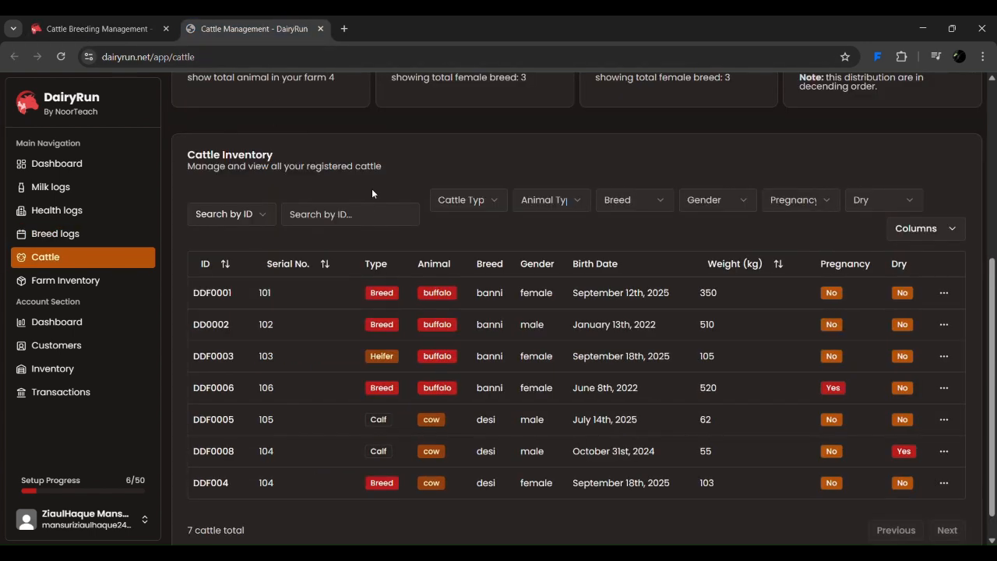
{"action": "double_click", "coordinate": [209, 451]}
{"action": "double_click", "coordinate": [381, 452]}
Compare cattle DDF004's October 31, 2024 calving row in the breeding records with its entry in the cattle inventory
{"action": "left_click", "coordinate": [70, 22]}
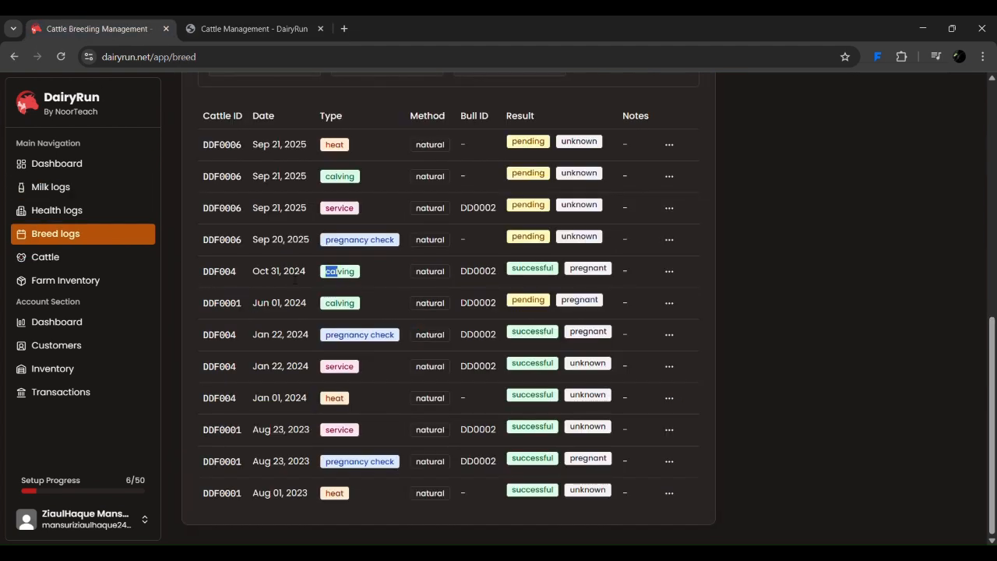
{"action": "double_click", "coordinate": [295, 279]}
{"action": "double_click", "coordinate": [211, 272]}
{"action": "key", "text": "ctrl+Tab"}
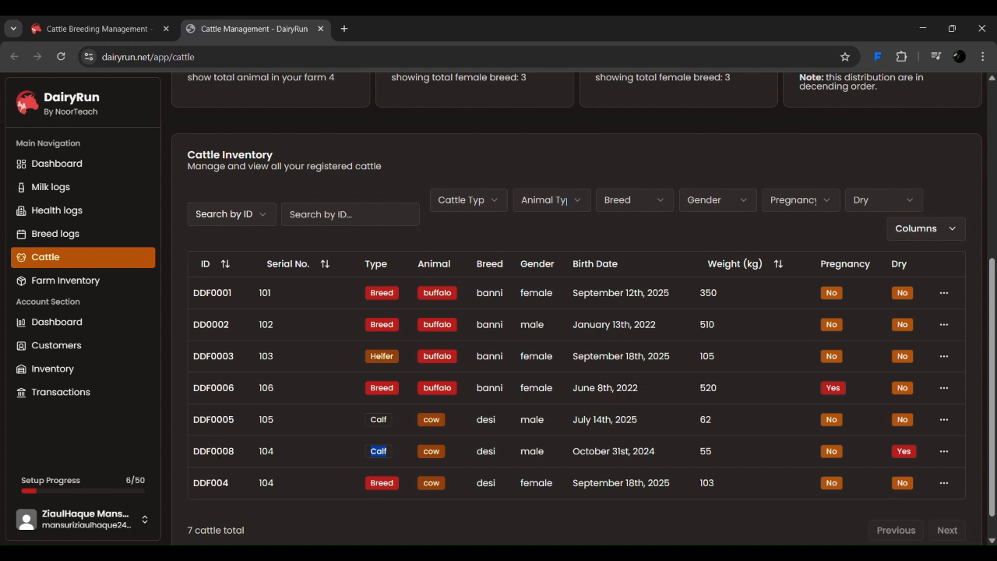
{"action": "double_click", "coordinate": [211, 483]}
{"action": "left_click", "coordinate": [422, 488]}
Return to the breeding records page and open the breeding calendar to view the September 2025 events
{"action": "left_click", "coordinate": [94, 29]}
{"action": "scroll", "coordinate": [436, 292], "scroll_direction": "up", "scroll_amount": 3}
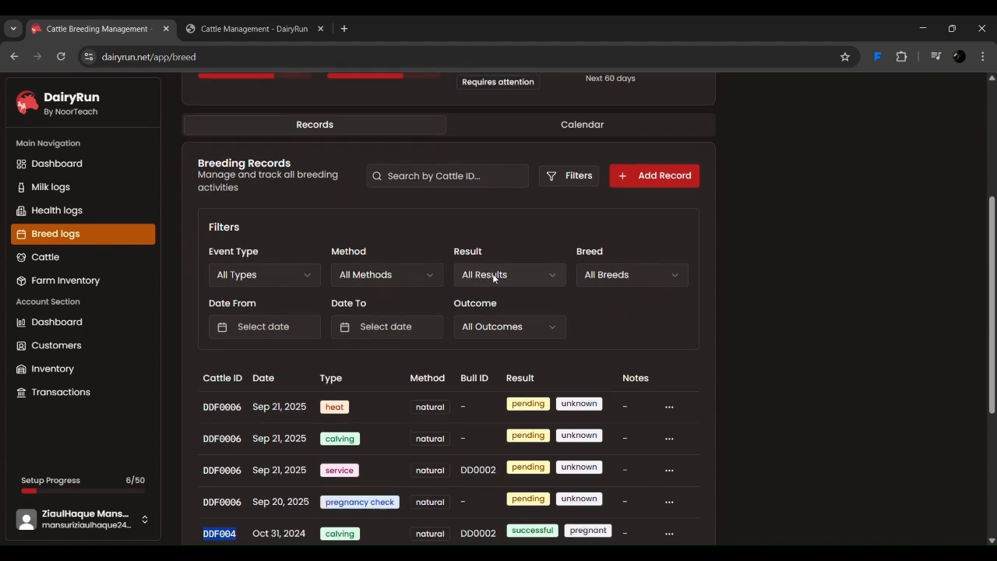
{"action": "scroll", "coordinate": [493, 273], "scroll_direction": "up", "scroll_amount": 2}
{"action": "left_click", "coordinate": [493, 273]}
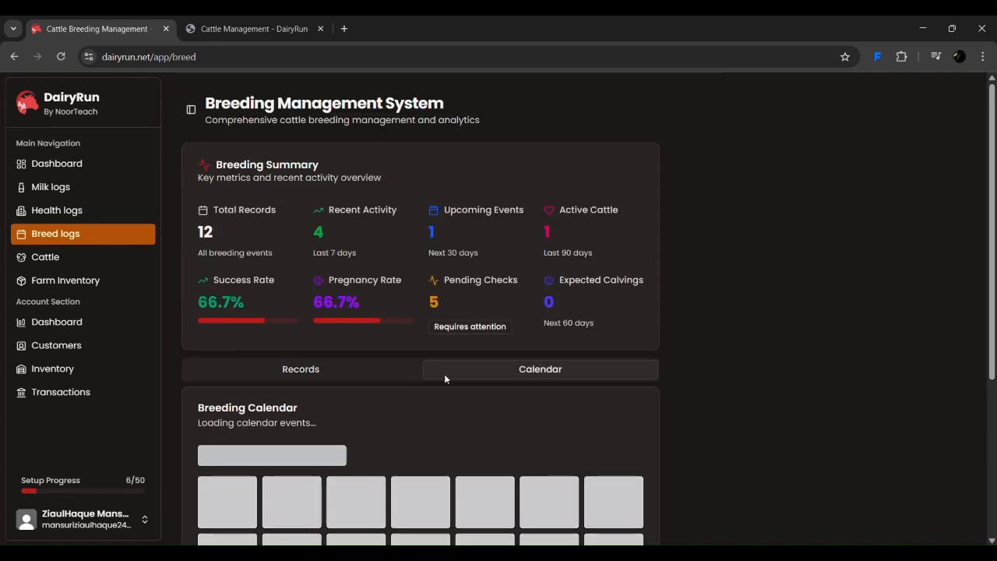
{"action": "scroll", "coordinate": [465, 441], "scroll_direction": "down", "scroll_amount": 2}
{"action": "scroll", "coordinate": [464, 440], "scroll_direction": "down", "scroll_amount": 2}
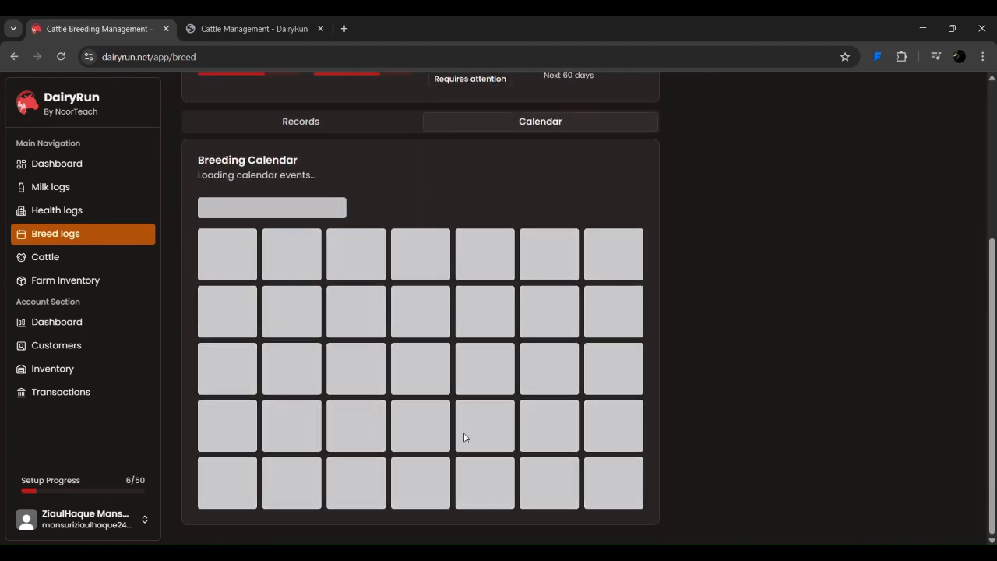
{"action": "scroll", "coordinate": [467, 433], "scroll_direction": "down", "scroll_amount": 2}
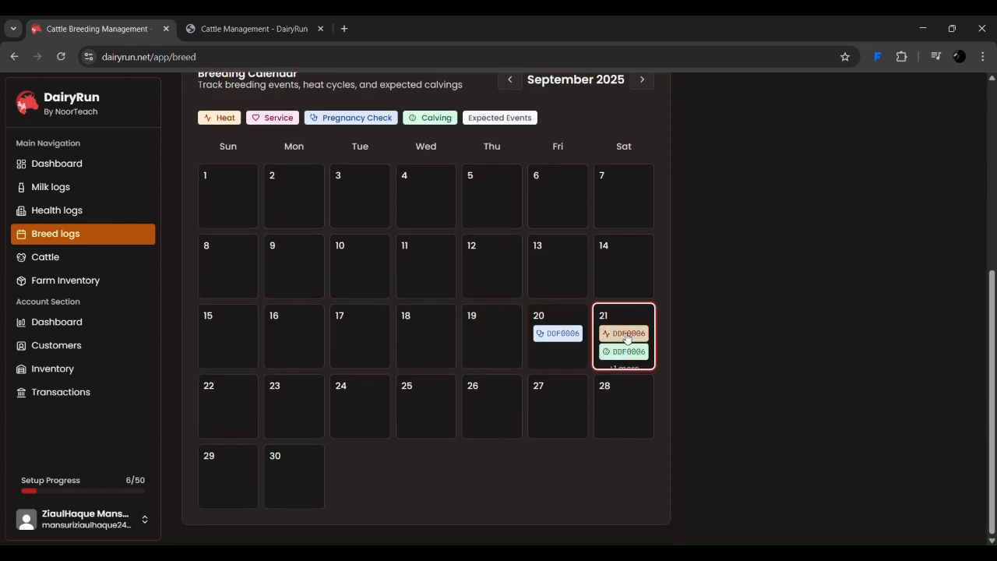
{"action": "scroll", "coordinate": [492, 273], "scroll_direction": "up", "scroll_amount": 1}
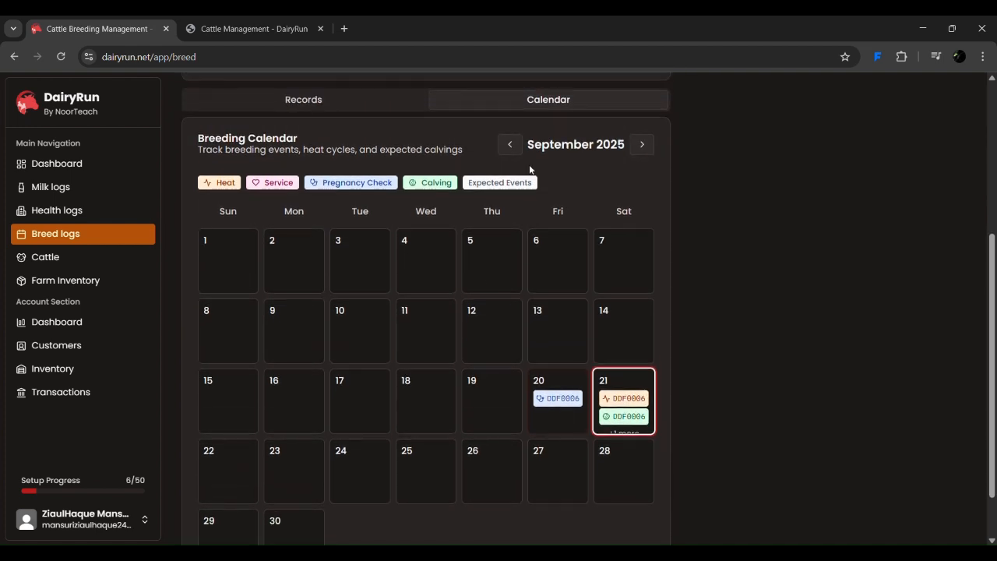
Go back in the breeding calendar to October 2024 and view the details of cattle DDF004's expected calving on the 31st
{"action": "left_click", "coordinate": [509, 146]}
{"action": "left_click", "coordinate": [508, 148]}
{"action": "left_click", "coordinate": [508, 148]}
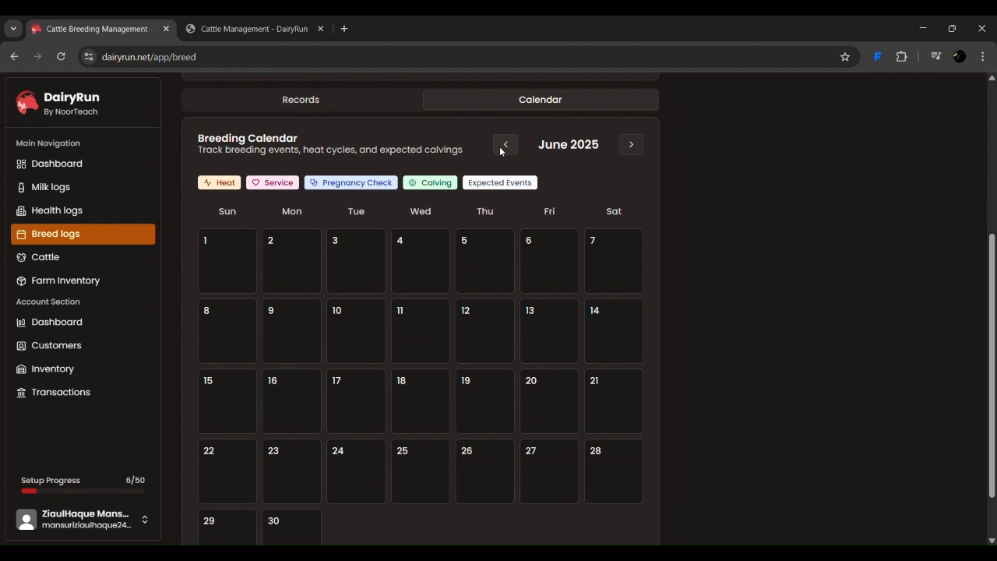
{"action": "left_click", "coordinate": [506, 148]}
{"action": "left_click", "coordinate": [506, 148]}
{"action": "left_click", "coordinate": [505, 150]}
{"action": "left_click", "coordinate": [504, 149]}
{"action": "left_click", "coordinate": [505, 149]}
{"action": "left_click", "coordinate": [504, 147]}
{"action": "left_click", "coordinate": [504, 146]}
{"action": "left_click", "coordinate": [504, 146]}
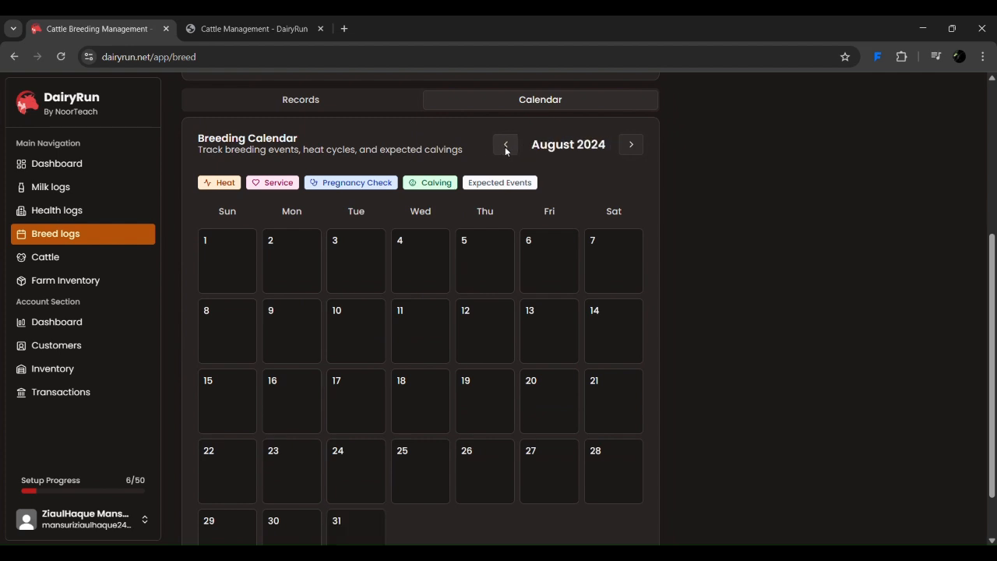
{"action": "left_click", "coordinate": [630, 143]}
{"action": "left_click", "coordinate": [633, 143]}
{"action": "scroll", "coordinate": [527, 480], "scroll_direction": "down", "scroll_amount": 2}
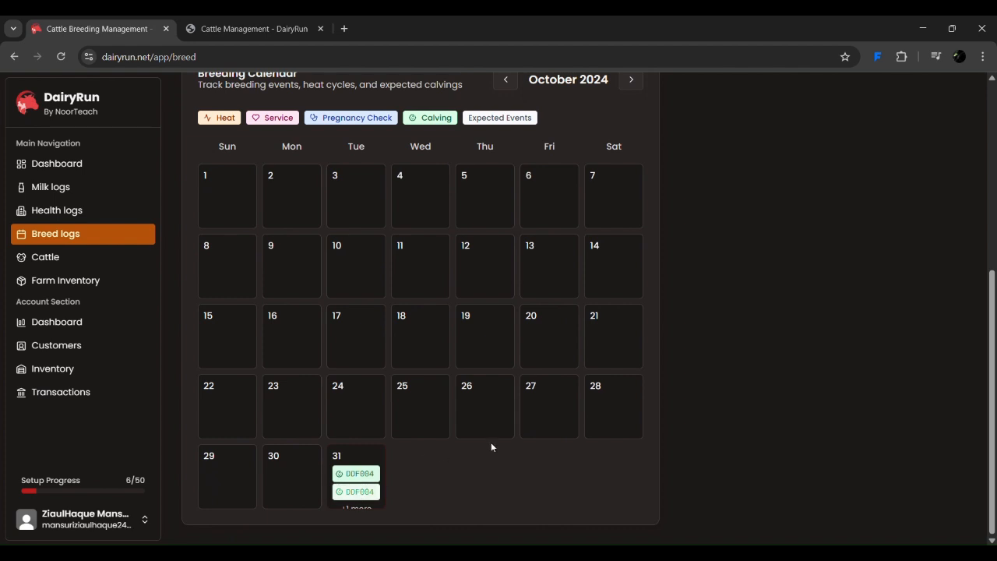
{"action": "mouse_move", "coordinate": [357, 491]}
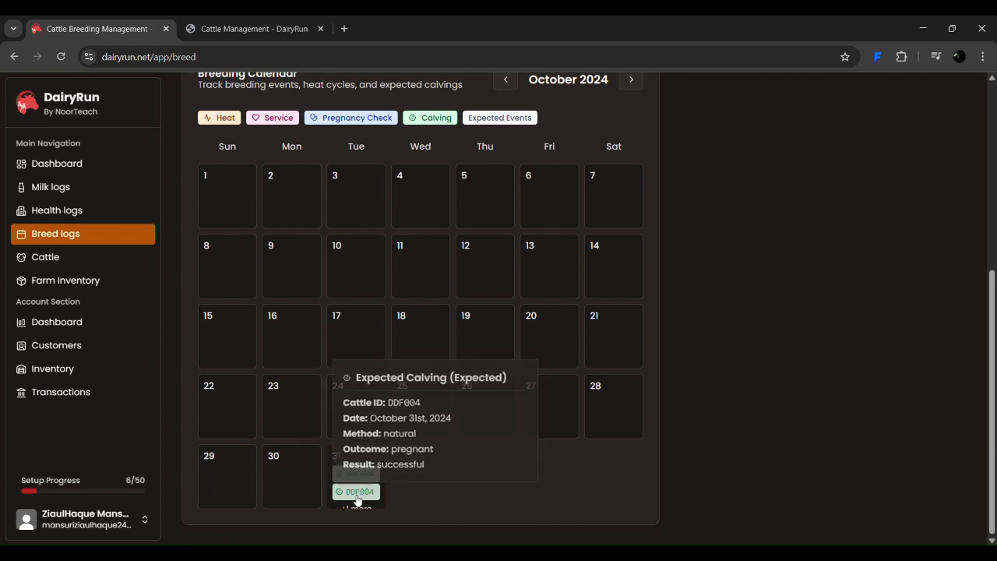
Advance the breeding calendar to September 2025 and examine cattle DDF0006's pregnancy check entry on the 20th
{"action": "scroll", "coordinate": [528, 491], "scroll_direction": "up", "scroll_amount": 3}
{"action": "scroll", "coordinate": [521, 499], "scroll_direction": "up", "scroll_amount": 1}
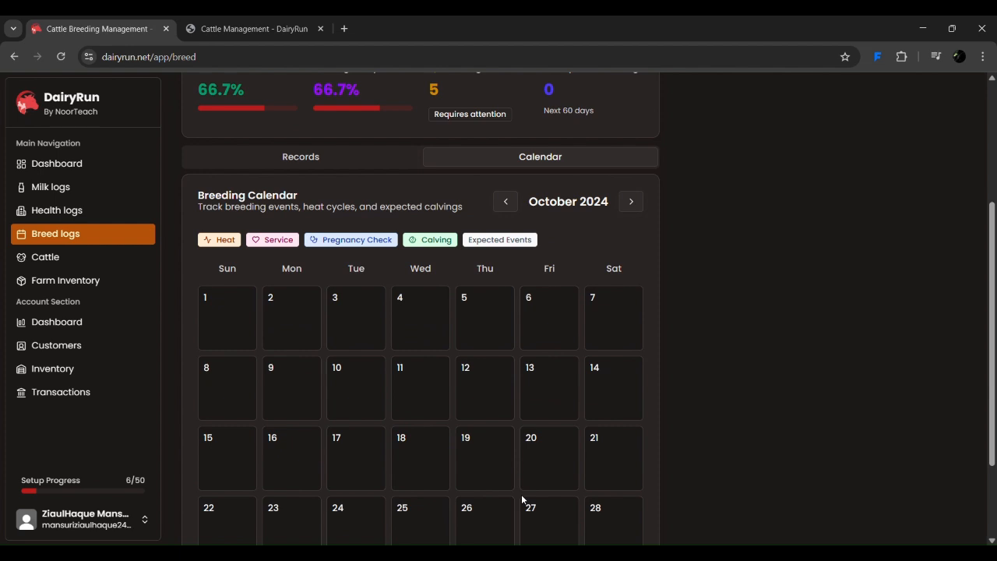
{"action": "left_click", "coordinate": [623, 214]}
{"action": "left_click", "coordinate": [623, 214]}
{"action": "left_click", "coordinate": [631, 210]}
{"action": "left_click", "coordinate": [631, 209]}
{"action": "left_click", "coordinate": [631, 210]}
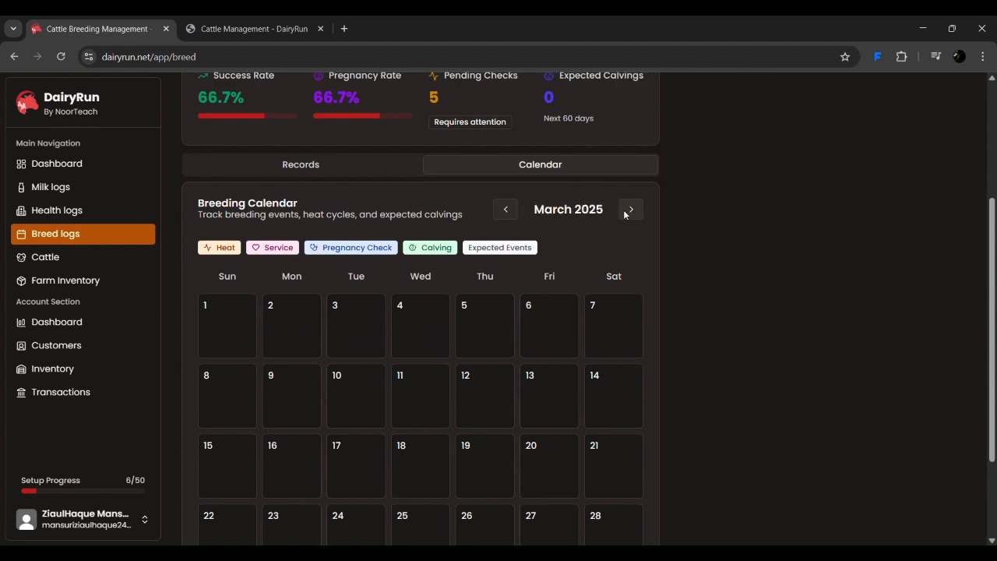
{"action": "left_click", "coordinate": [631, 209]}
{"action": "left_click", "coordinate": [631, 209]}
{"action": "left_click", "coordinate": [630, 209]}
{"action": "left_click", "coordinate": [631, 209]}
{"action": "scroll", "coordinate": [611, 265], "scroll_direction": "down", "scroll_amount": 3}
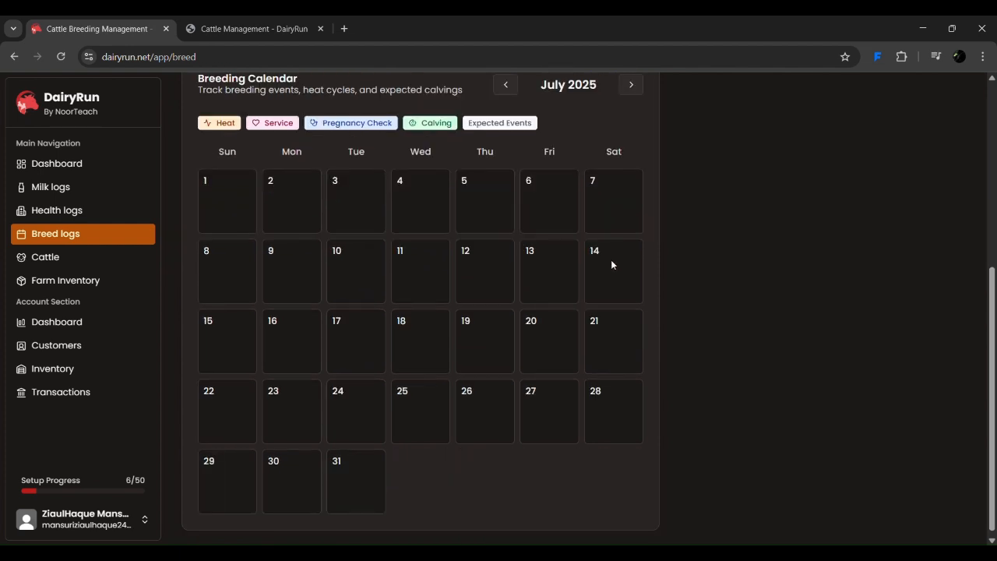
{"action": "left_click", "coordinate": [631, 85]}
{"action": "left_click", "coordinate": [631, 84]}
{"action": "scroll", "coordinate": [638, 91], "scroll_direction": "up", "scroll_amount": 1}
{"action": "left_click", "coordinate": [556, 351]}
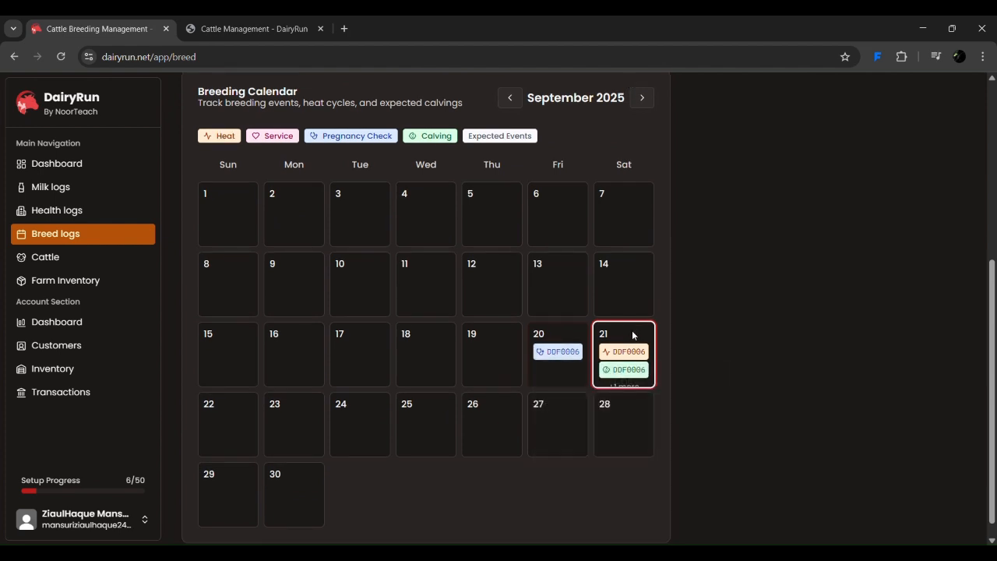
{"action": "scroll", "coordinate": [816, 321], "scroll_direction": "up", "scroll_amount": 1}
{"action": "scroll", "coordinate": [816, 321], "scroll_direction": "up", "scroll_amount": 1}
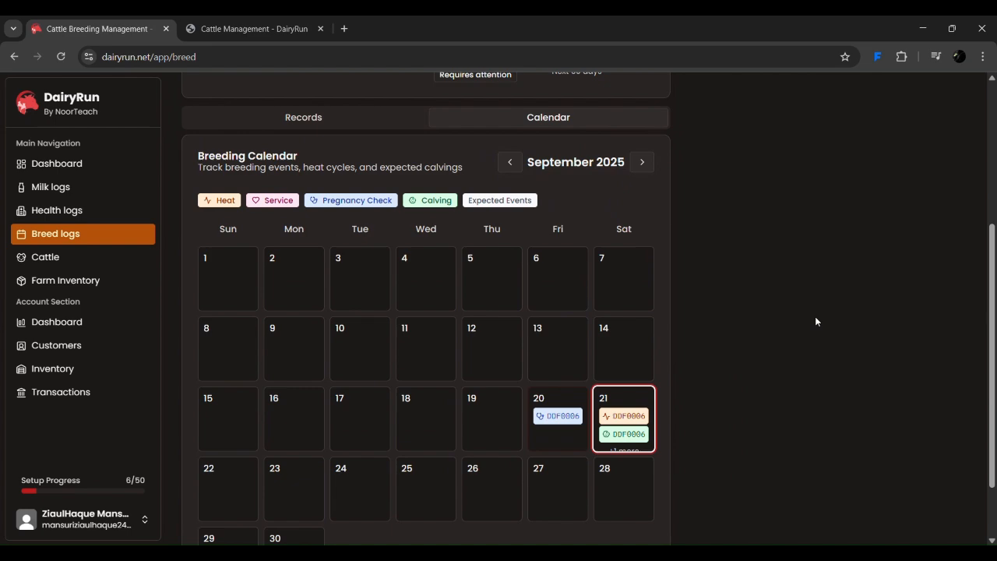